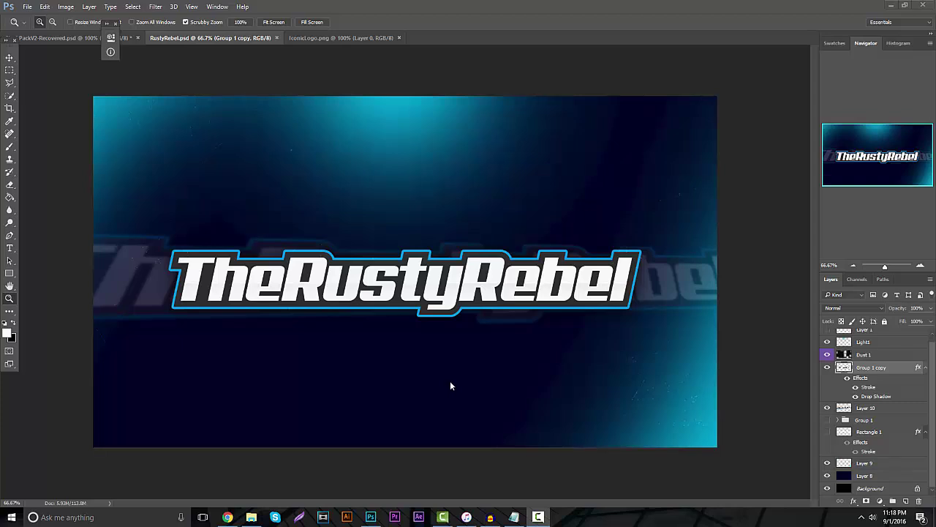
# Switch to the browser and open the "Simplistic Mascot/Sporty Text Logos" tutorial video, keeping it paused
pyautogui.click(227, 517)
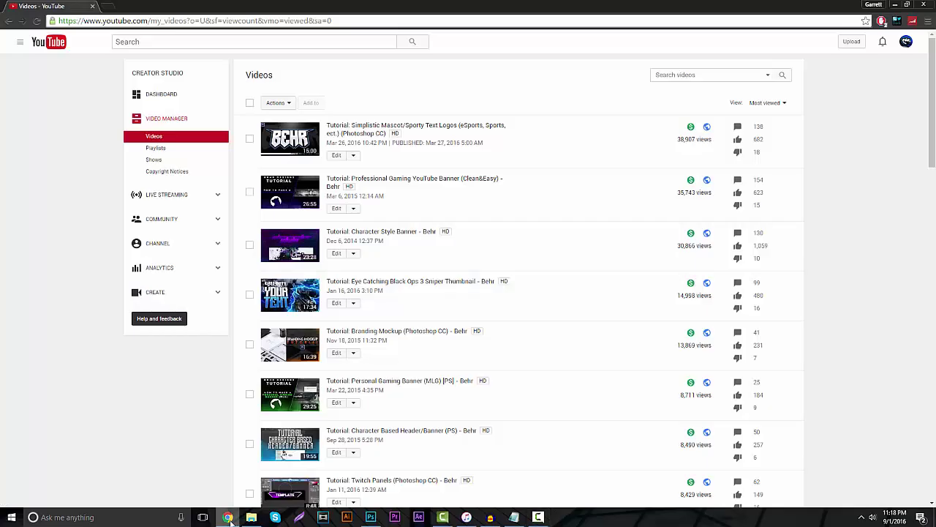
pyautogui.click(365, 128)
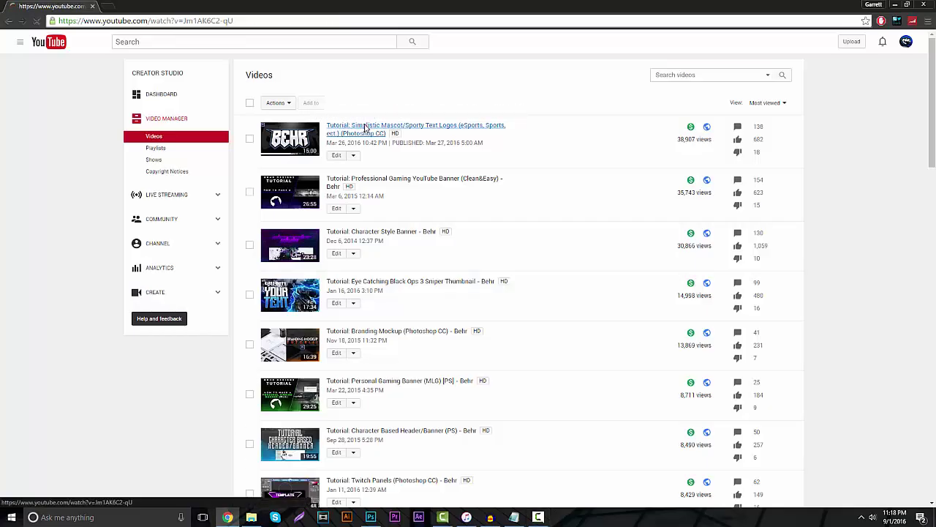
pyautogui.click(373, 188)
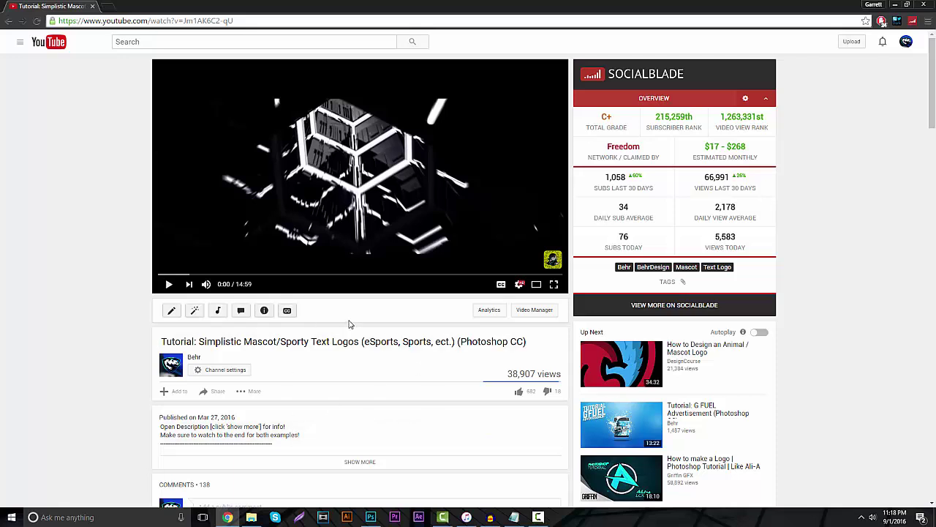
# Return to Photoshop and compare the example logos in IconicLogo.png and RustyRebel.psd
pyautogui.click(370, 517)
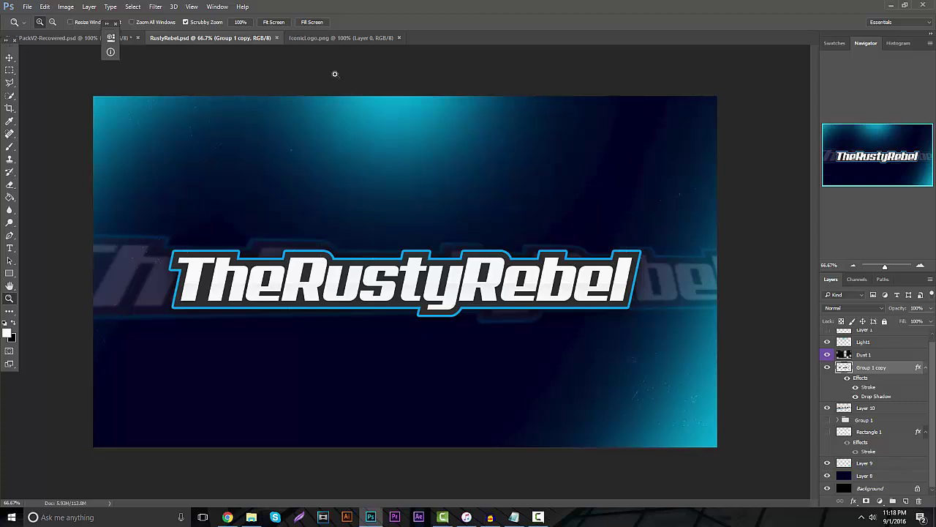
pyautogui.click(322, 38)
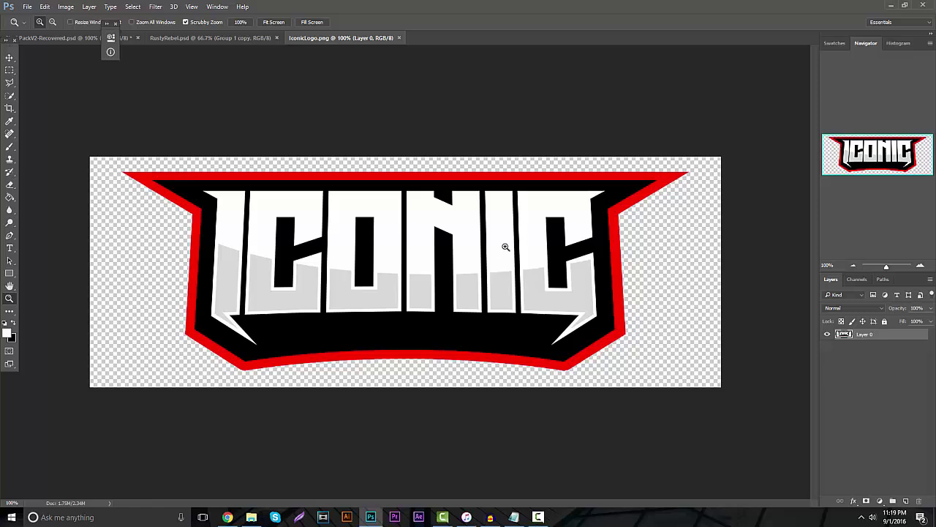
pyautogui.click(223, 39)
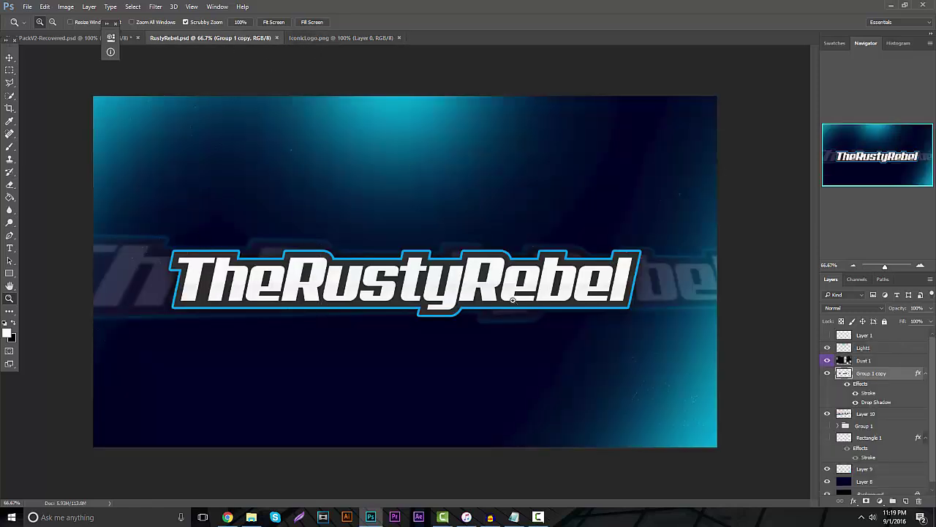
pyautogui.click(301, 38)
pyautogui.click(231, 40)
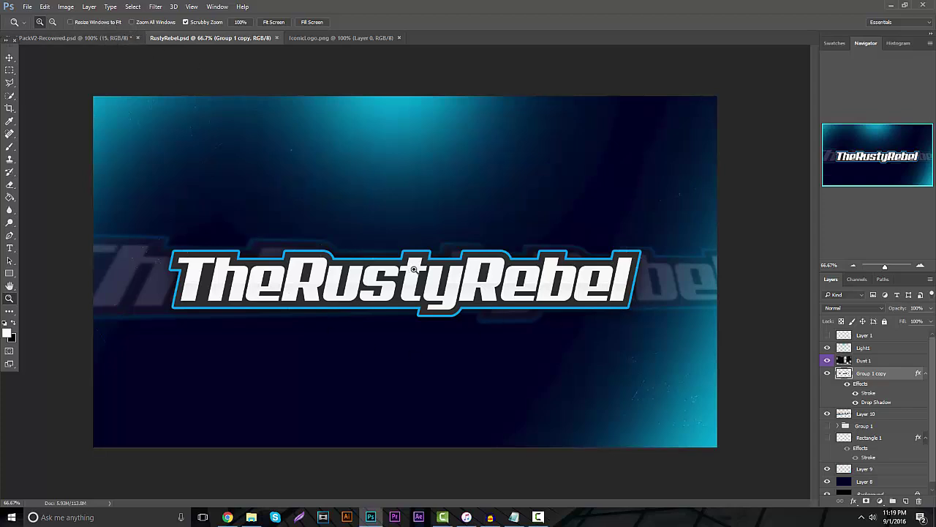
# Create a new 1920 × 1080 pixel document and fill its background with black
pyautogui.click(28, 6)
pyautogui.click(36, 16)
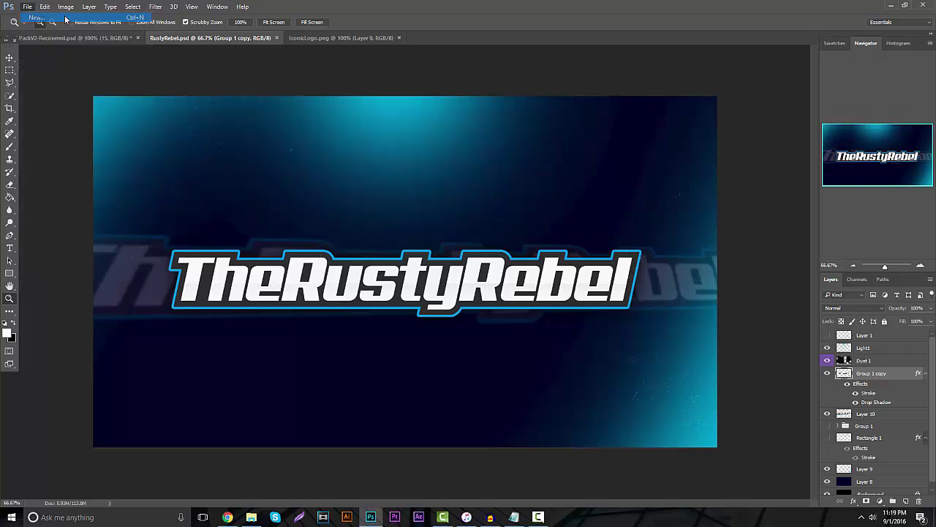
pyautogui.doubleClick(454, 164)
pyautogui.write('1920')
pyautogui.press('Tab')
pyautogui.write('1080')
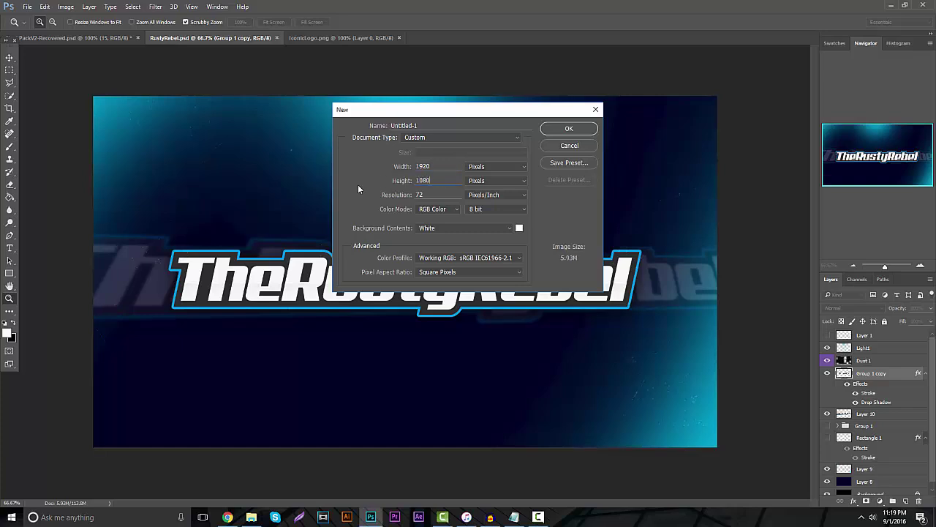
pyautogui.press('Return')
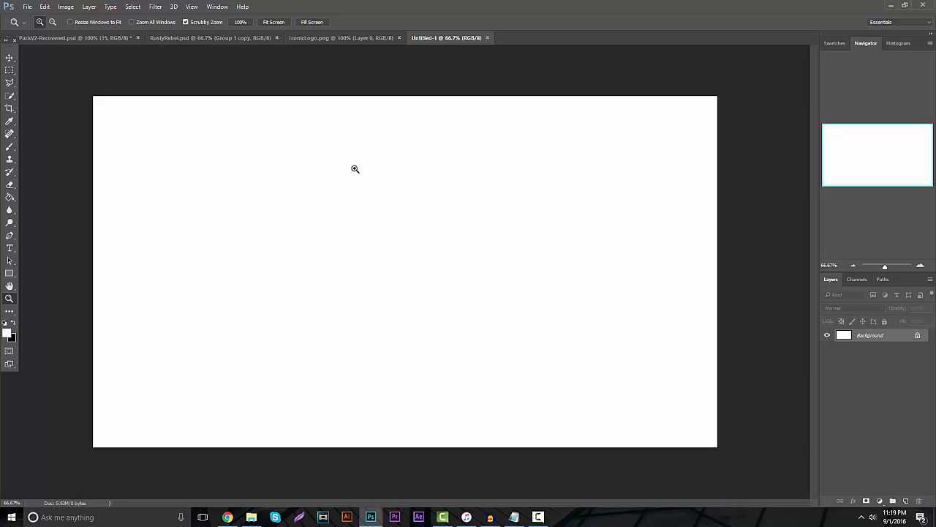
pyautogui.hotkey('ctrl', 'BackSpace')
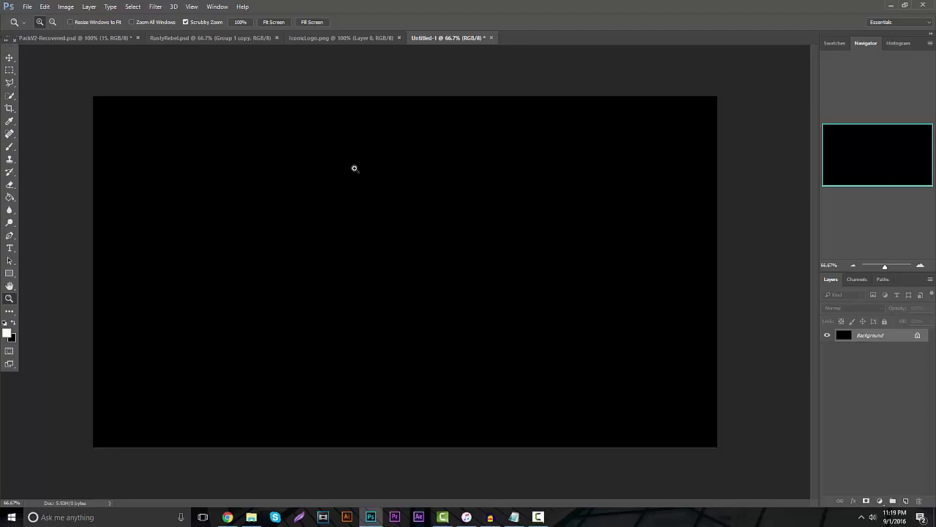
# Add a white text layer reading "BehrDesign" near the middle of the canvas
pyautogui.click(9, 248)
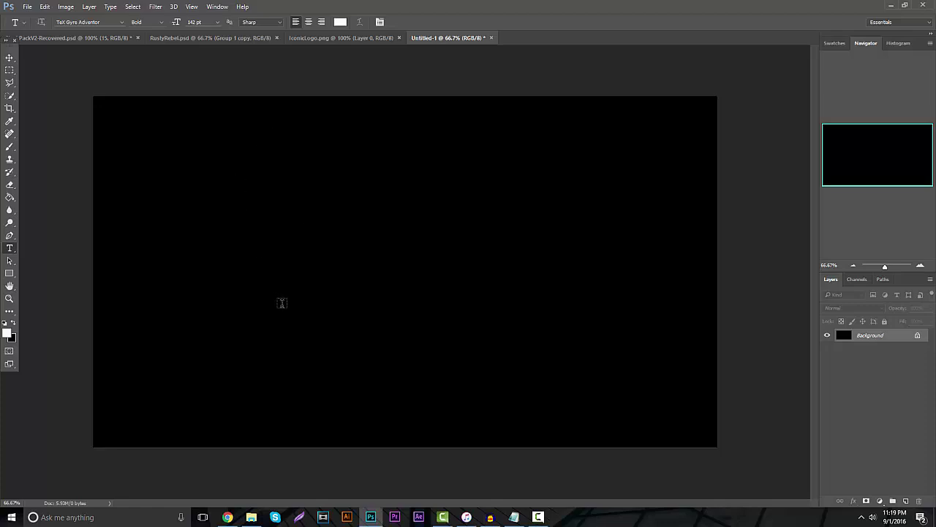
pyautogui.click(275, 265)
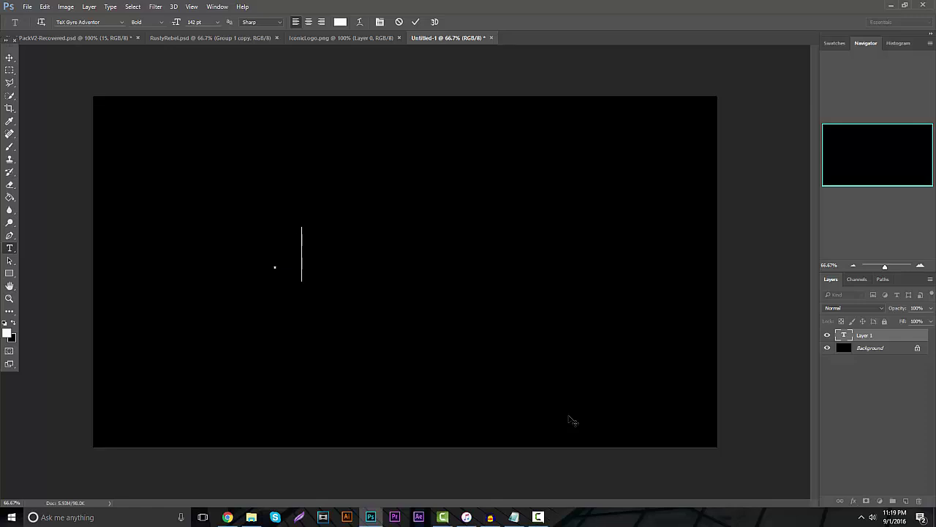
pyautogui.write('Behr')
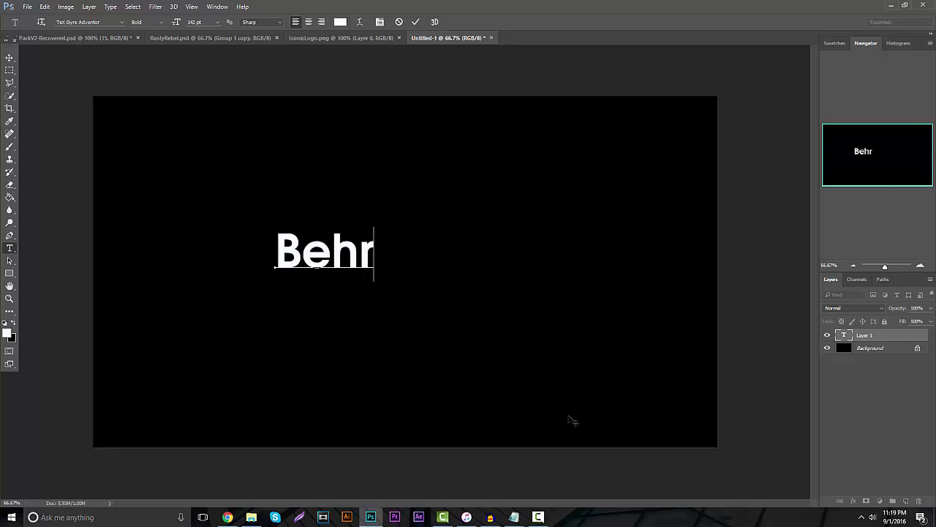
pyautogui.write('Design')
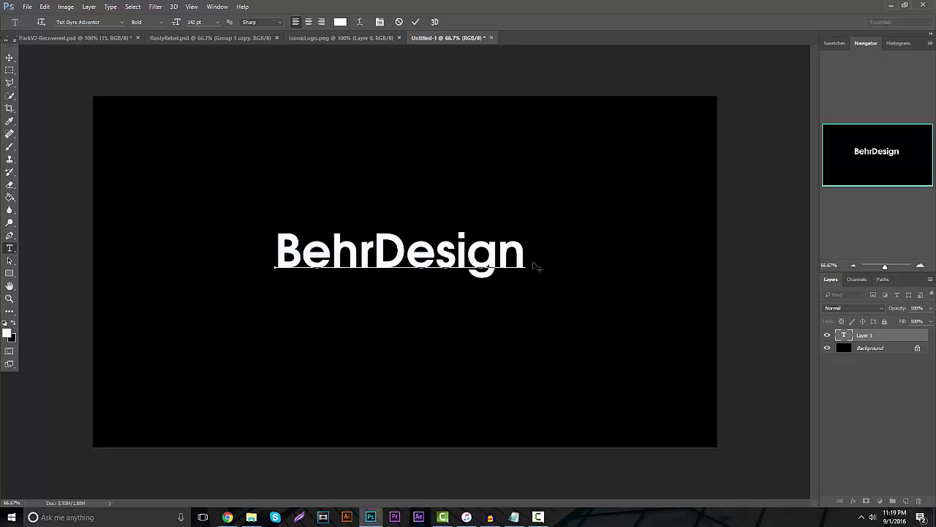
# Set the BehrDesign text in the Aero font with a tracking of -35
pyautogui.moveTo(518, 255); pyautogui.dragTo(162, 149)
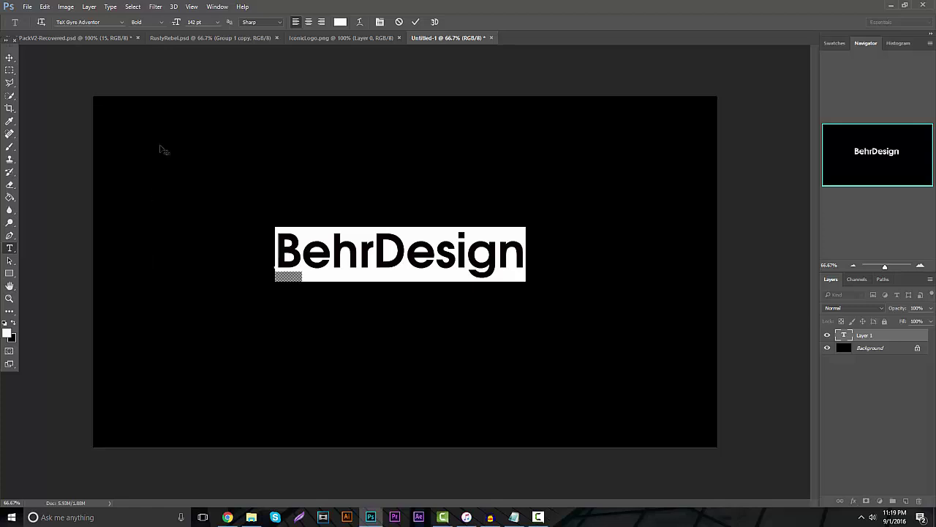
pyautogui.click(121, 22)
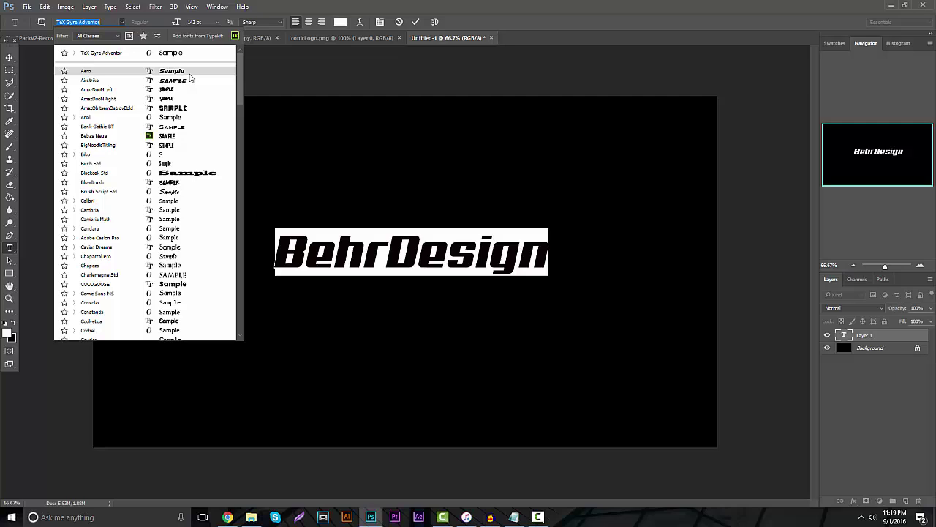
pyautogui.click(189, 77)
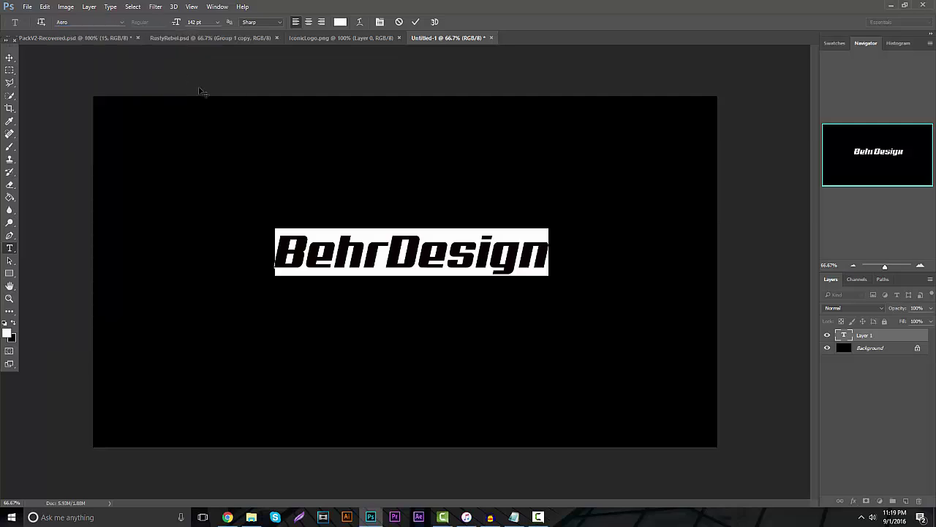
pyautogui.click(381, 22)
pyautogui.moveTo(710, 119); pyautogui.dragTo(702, 119)
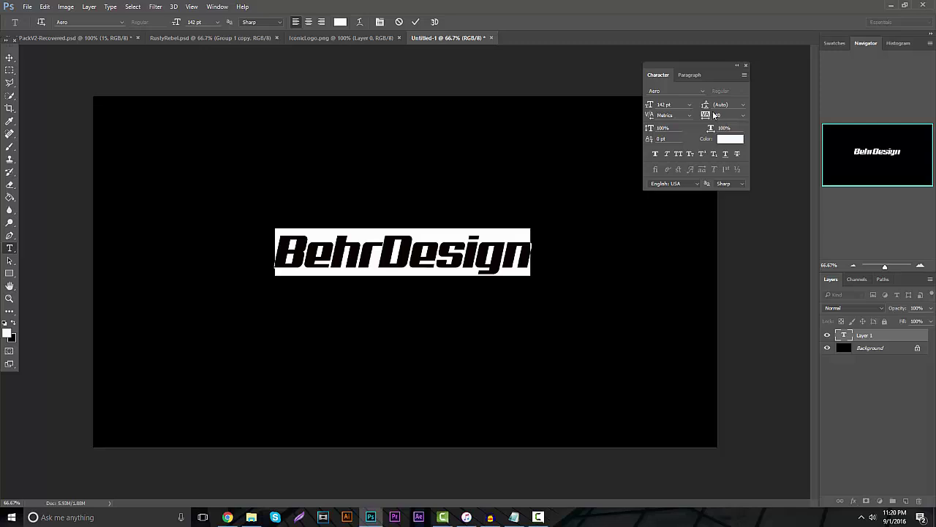
pyautogui.moveTo(706, 119); pyautogui.dragTo(705, 120)
pyautogui.write('-35')
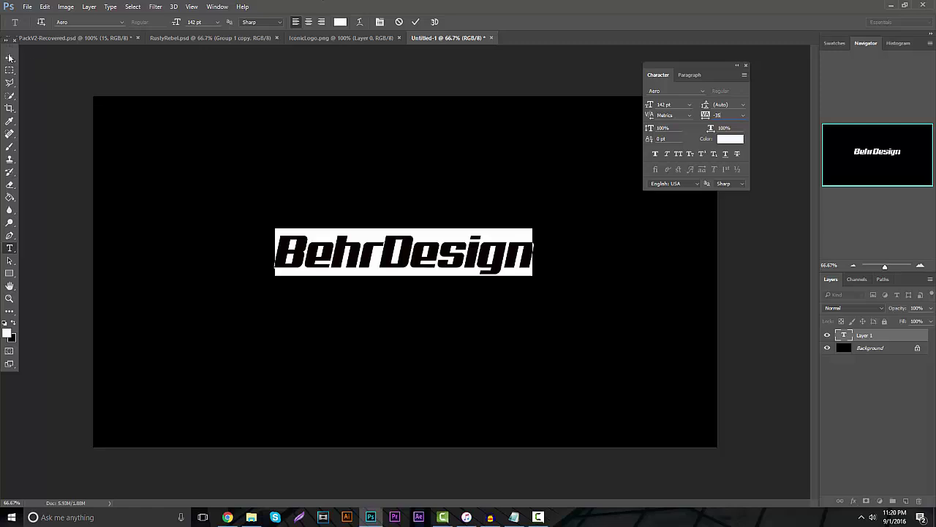
# Scale the BehrDesign text up to about 249 pt, centre it on the canvas, and close the character settings
pyautogui.click(10, 58)
pyautogui.hotkey('ctrl', 't')
pyautogui.moveTo(537, 224); pyautogui.dragTo(707, 121)
pyautogui.moveTo(629, 212); pyautogui.dragTo(573, 267)
pyautogui.press('Return')
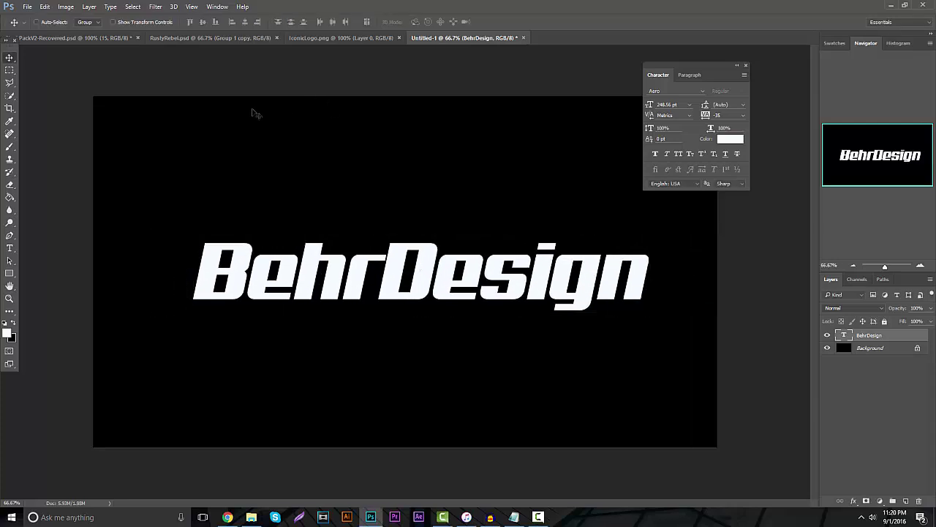
pyautogui.click(341, 209)
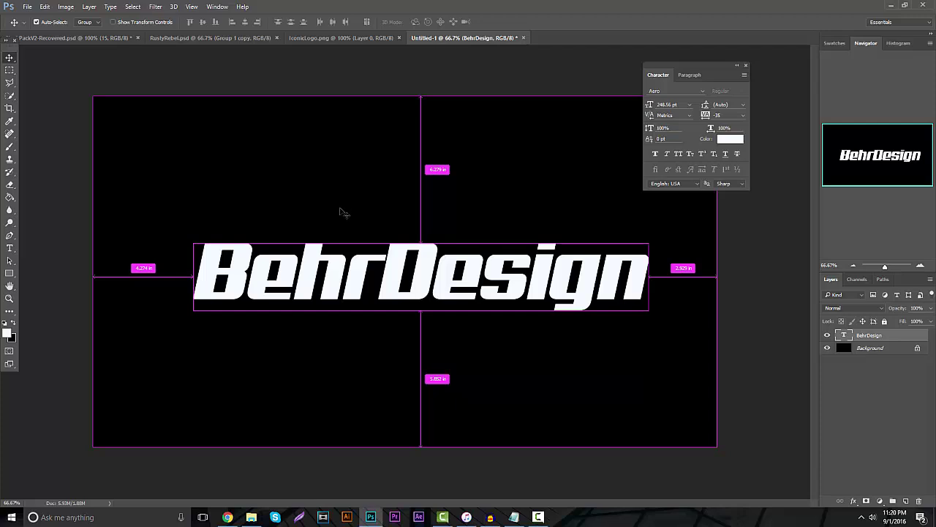
pyautogui.moveTo(471, 282); pyautogui.dragTo(454, 277)
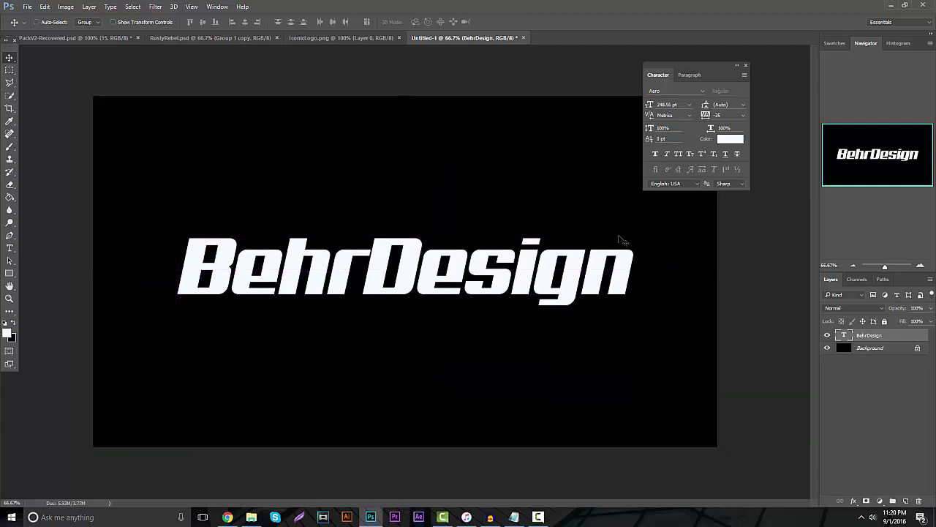
pyautogui.click(747, 64)
# Add a Gradient Overlay to the BehrDesign text layer and open its gradient for editing
pyautogui.click(8, 298)
pyautogui.moveTo(421, 263)
pyautogui.mouseDown()
pyautogui.moveTo(468, 258)
pyautogui.moveTo(410, 252)
pyautogui.moveTo(420, 249)
pyautogui.mouseUp()
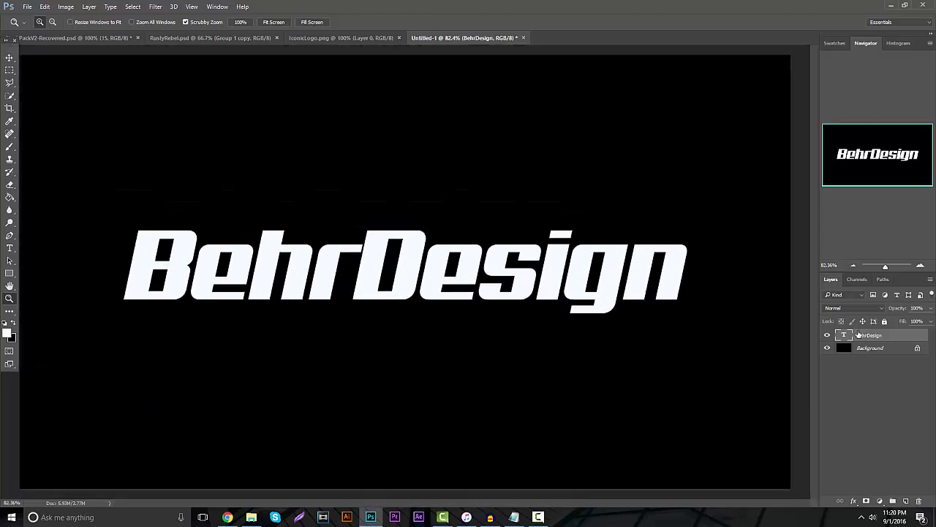
pyautogui.rightClick(858, 333)
pyautogui.click(688, 88)
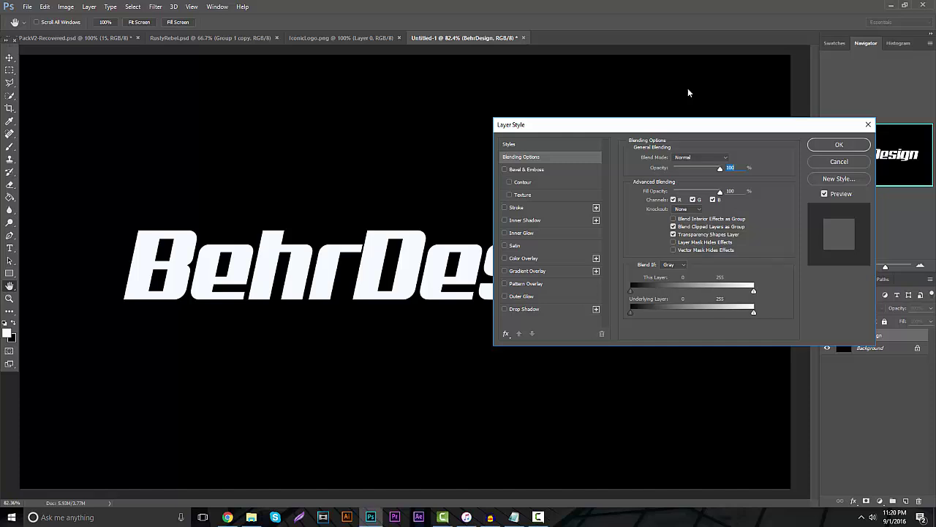
pyautogui.click(523, 272)
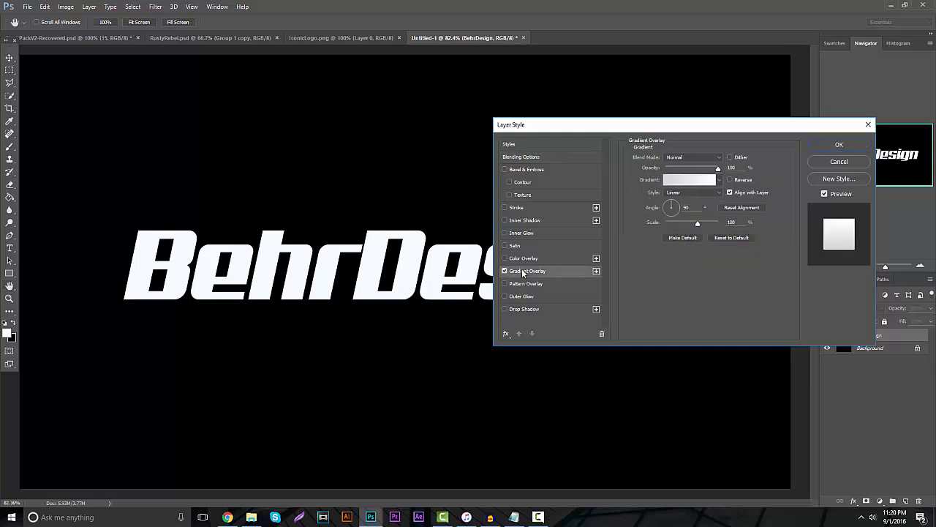
pyautogui.click(720, 182)
pyautogui.click(720, 182)
pyautogui.click(695, 180)
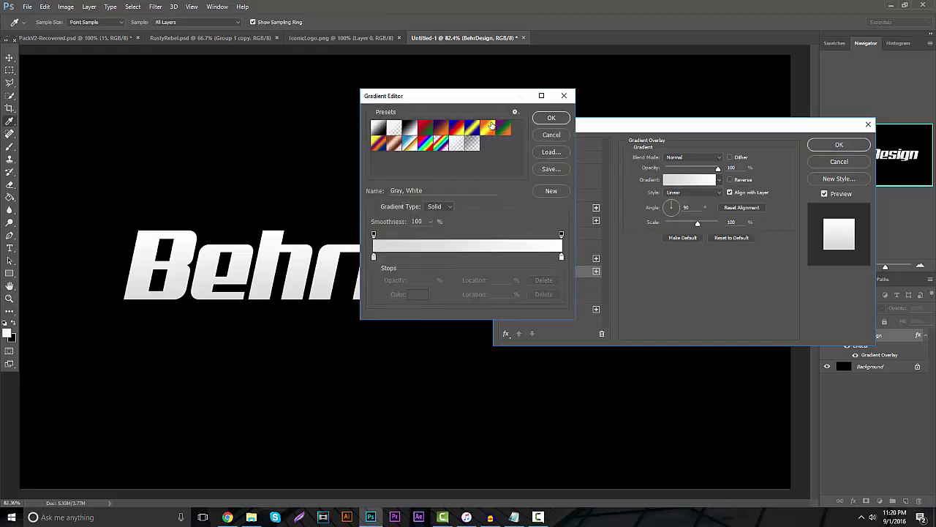
# Try several coloured gradient presets on the text, such as Violet, Orange and Blue, Red, Yellow
pyautogui.click(426, 128)
pyautogui.click(441, 129)
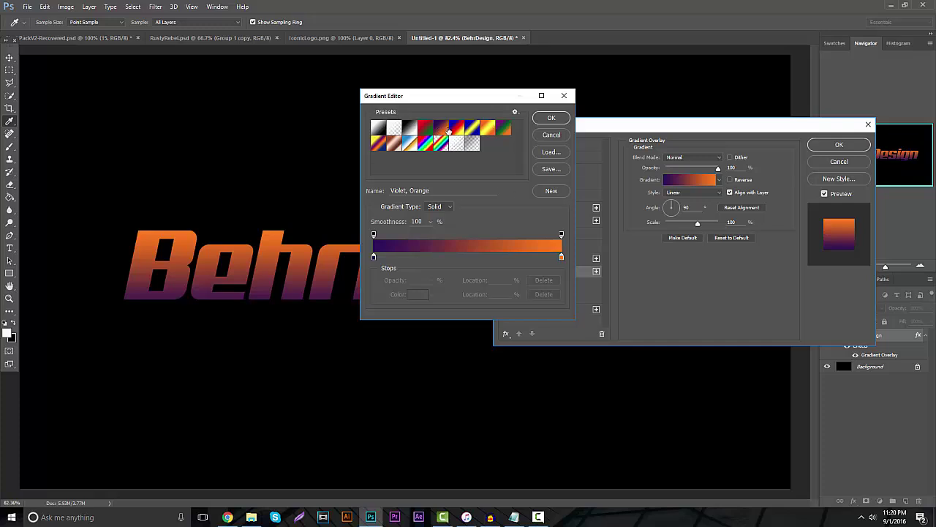
pyautogui.click(455, 129)
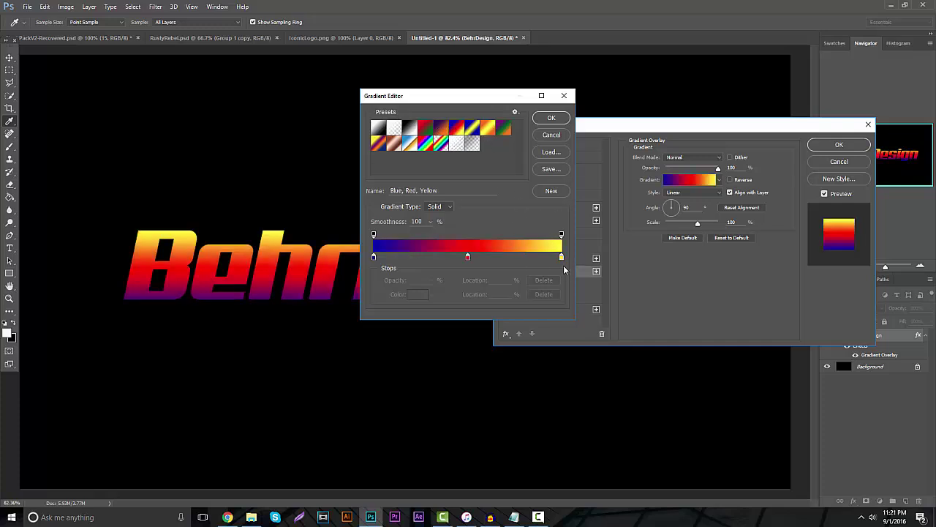
pyautogui.click(472, 132)
pyautogui.click(489, 133)
pyautogui.click(504, 134)
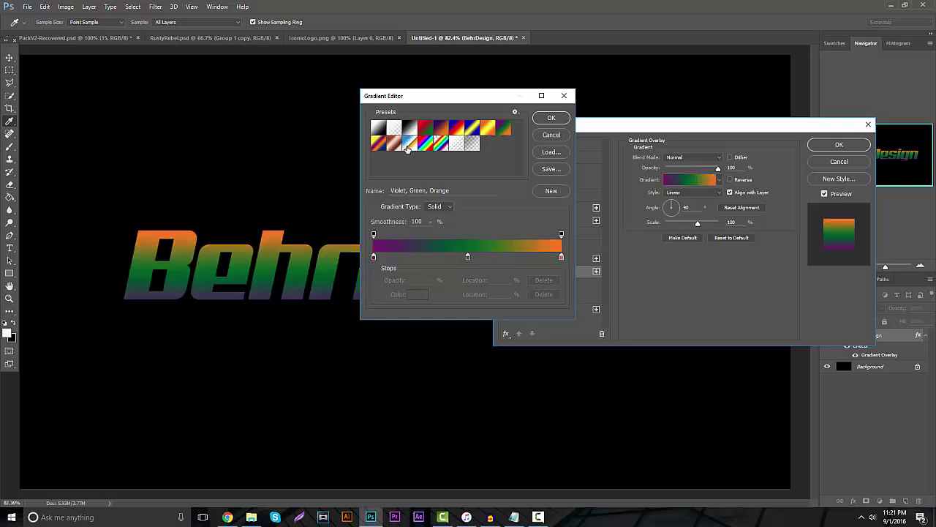
pyautogui.click(409, 145)
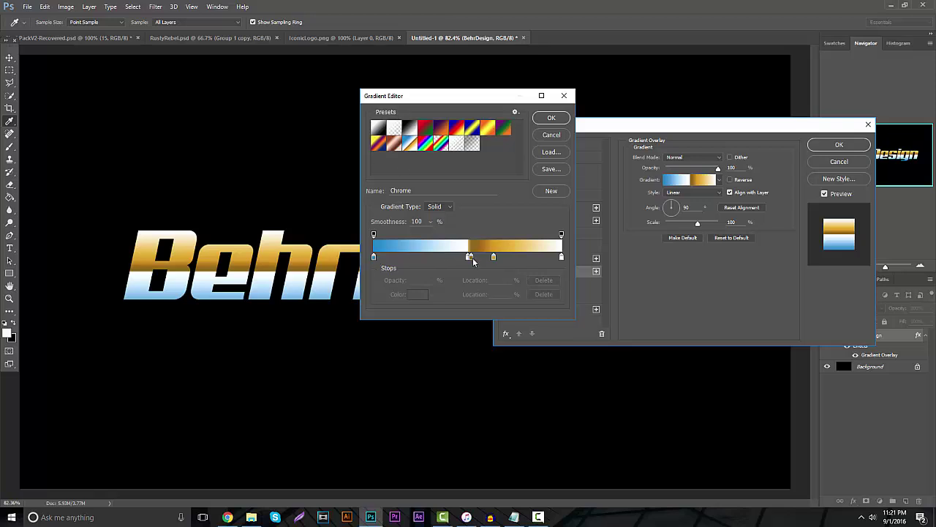
pyautogui.click(395, 146)
pyautogui.click(384, 145)
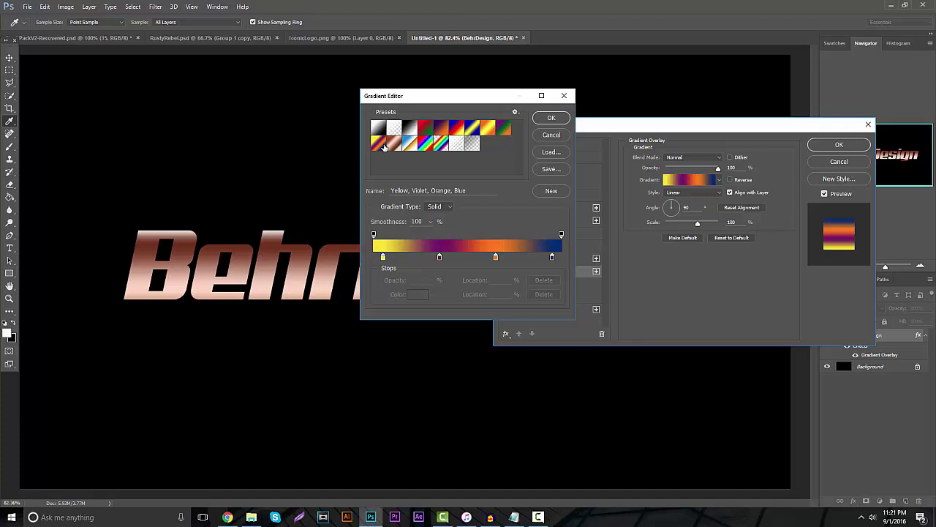
pyautogui.click(412, 144)
pyautogui.click(425, 144)
# Apply the Chrome gradient preset, delete its gold colour stop, and place the brown stop at 51%
pyautogui.click(406, 147)
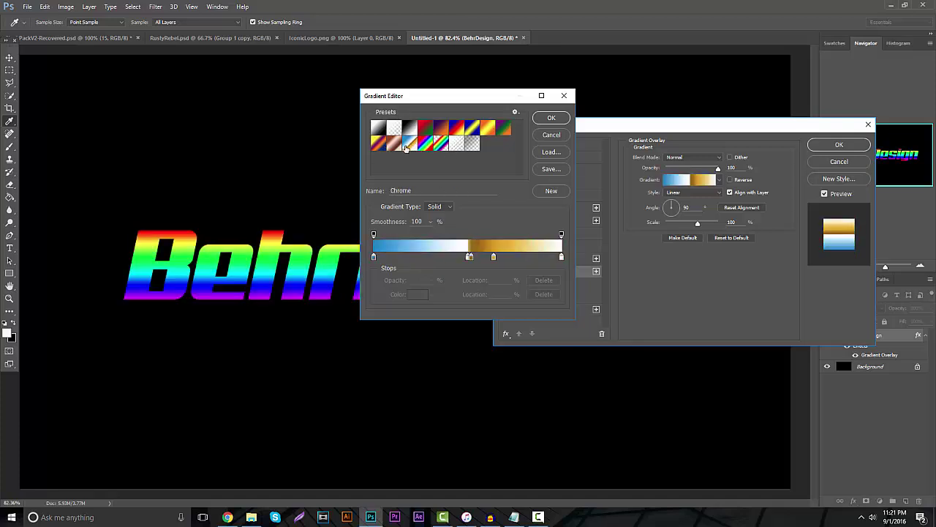
pyautogui.click(494, 257)
pyautogui.click(544, 294)
pyautogui.click(469, 257)
pyautogui.click(470, 258)
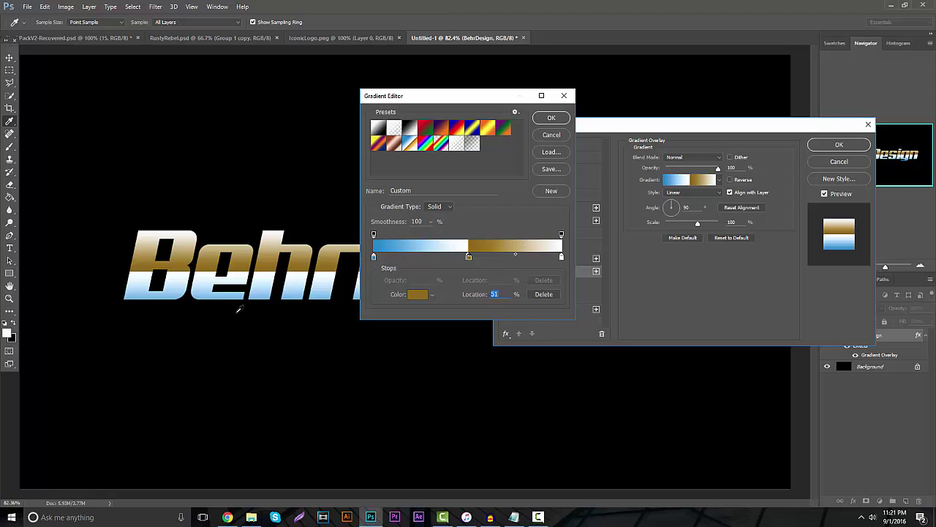
# Recolour the blue stop at the start of the gradient to light grey #bebebe
pyautogui.click(373, 256)
pyautogui.click(418, 294)
pyautogui.moveTo(272, 368)
pyautogui.mouseDown()
pyautogui.moveTo(234, 369)
pyautogui.moveTo(270, 383)
pyautogui.moveTo(280, 380)
pyautogui.moveTo(236, 379)
pyautogui.mouseUp()
pyautogui.moveTo(430, 493); pyautogui.dragTo(365, 492)
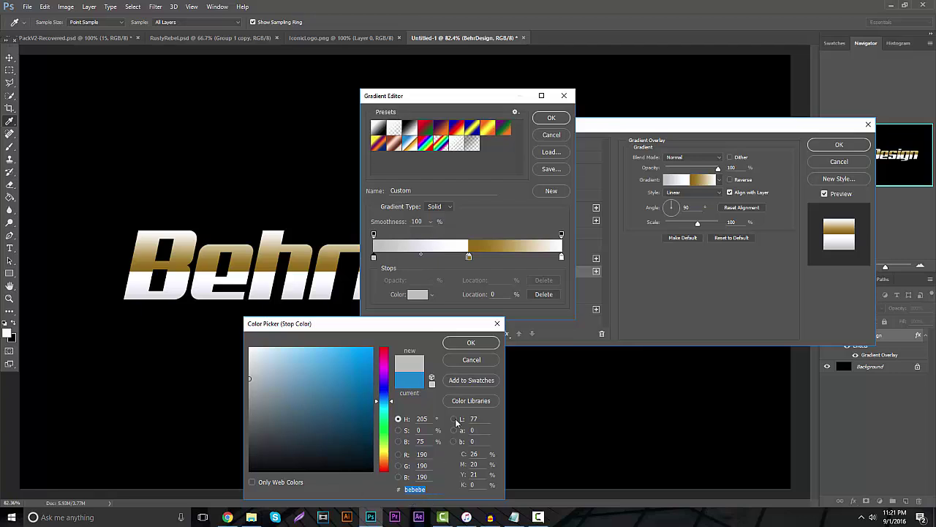
pyautogui.click(471, 343)
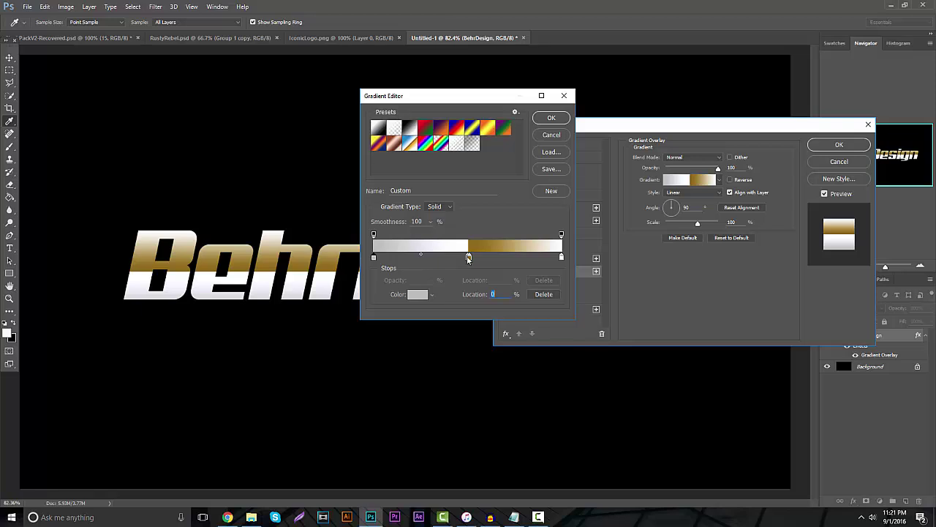
# Recolour the white gradient stop at 50% to the same light grey with 75% brightness, #bebebe
pyautogui.click(467, 257)
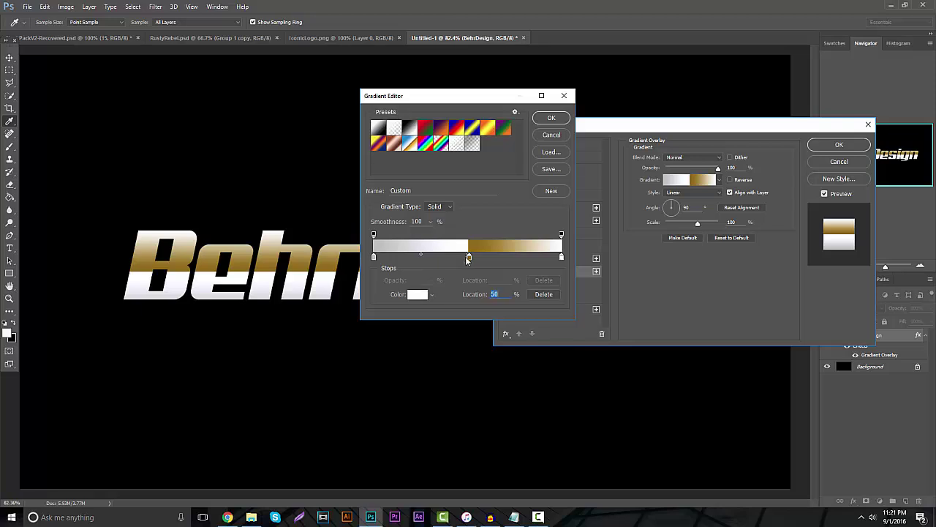
pyautogui.click(414, 296)
pyautogui.doubleClick(422, 441)
pyautogui.write('75')
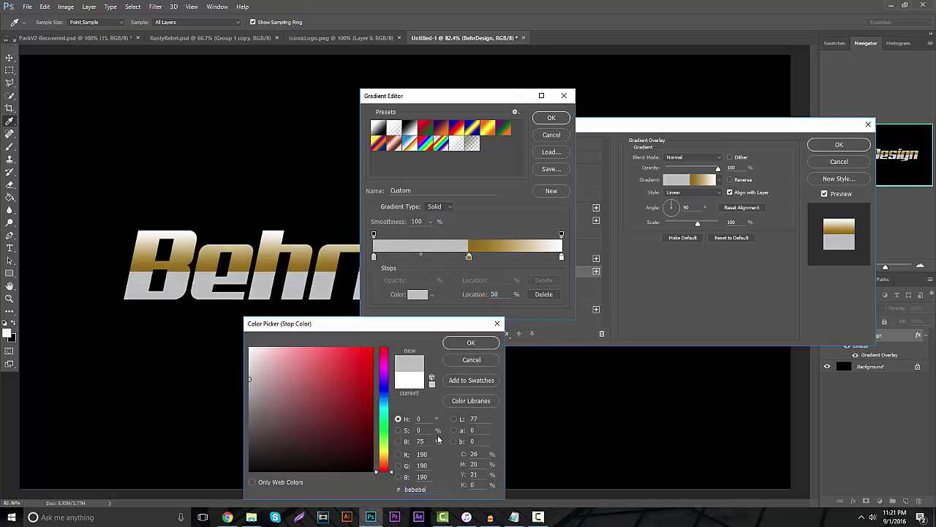
pyautogui.click(464, 343)
# Recolour the brown gradient stop at 51% to near-white #f6f6f6
pyautogui.click(470, 257)
pyautogui.click(417, 294)
pyautogui.moveTo(256, 358); pyautogui.dragTo(273, 362)
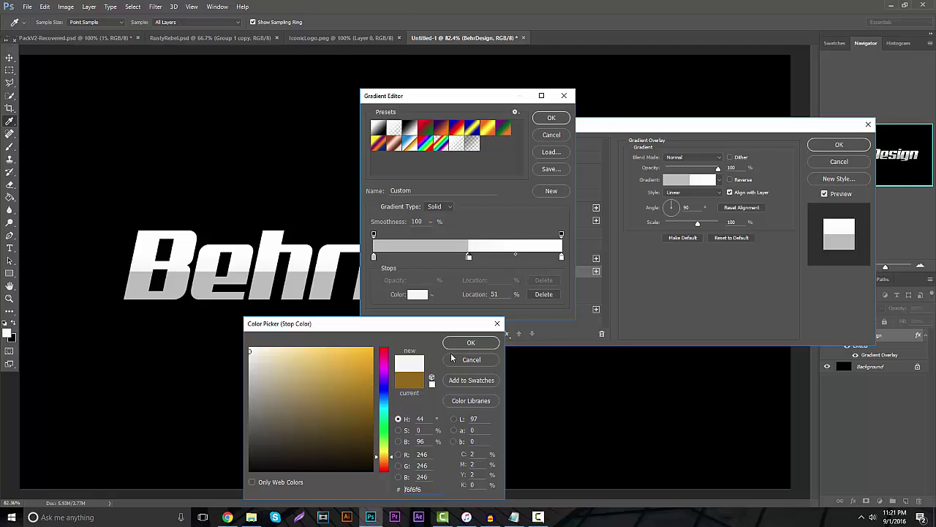
pyautogui.click(471, 343)
# Lighten the grey gradient stop at 50% to #e7e7e7 and accept the edited gradient
pyautogui.click(562, 257)
pyautogui.click(469, 257)
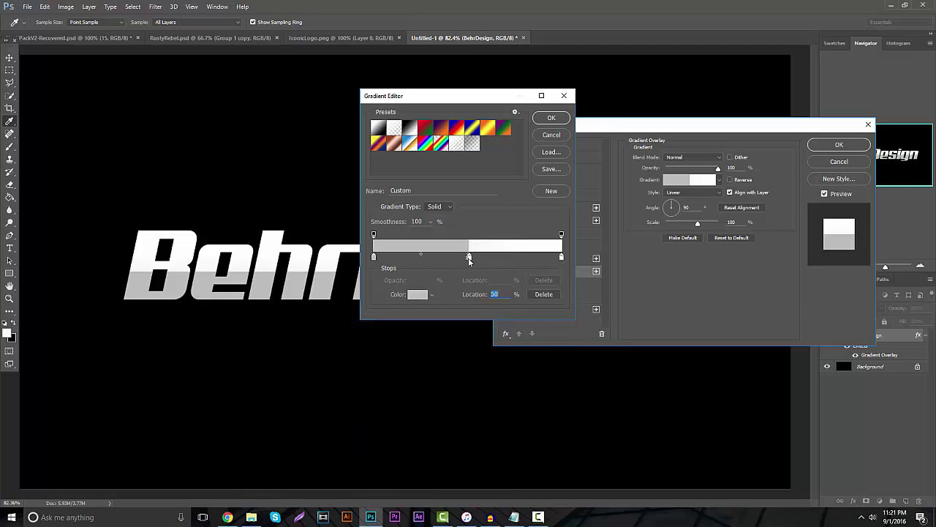
pyautogui.click(415, 297)
pyautogui.moveTo(252, 360)
pyautogui.mouseDown()
pyautogui.moveTo(261, 368)
pyautogui.moveTo(234, 362)
pyautogui.moveTo(248, 359)
pyautogui.mouseUp()
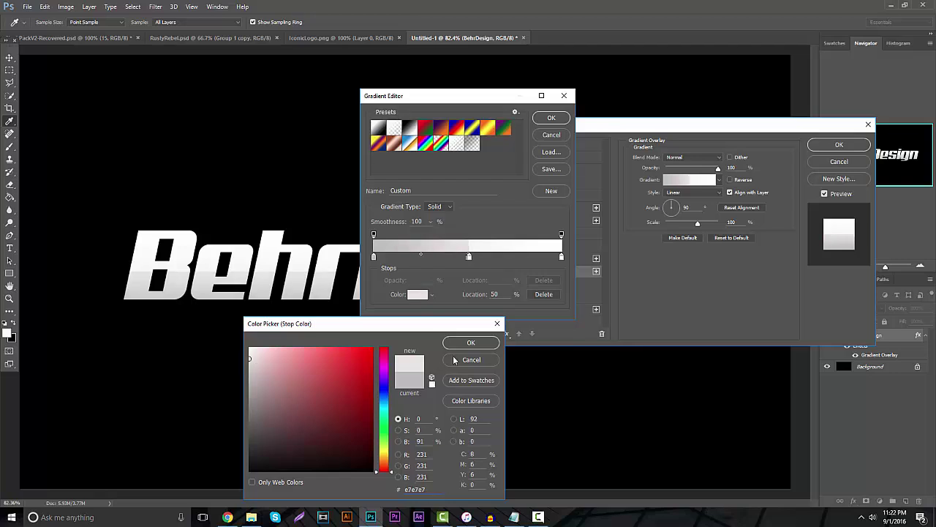
pyautogui.click(470, 342)
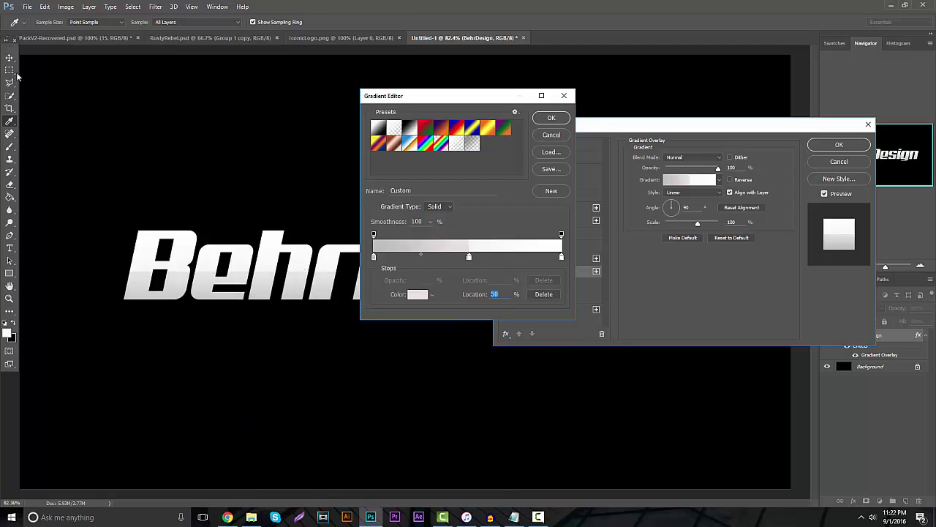
pyautogui.click(551, 119)
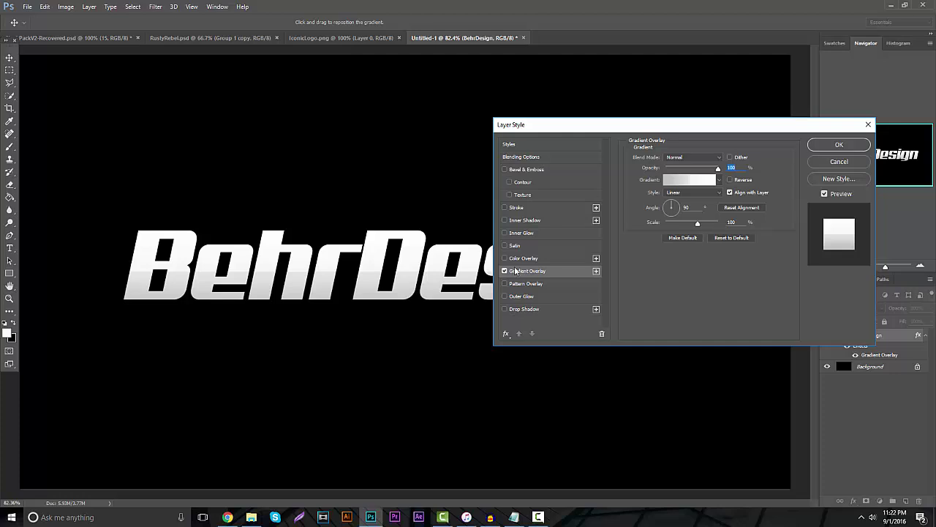
# Add a 5 px Stroke positioned Inside the text, in near-white #f4fcff sampled from the lettering
pyautogui.click(504, 207)
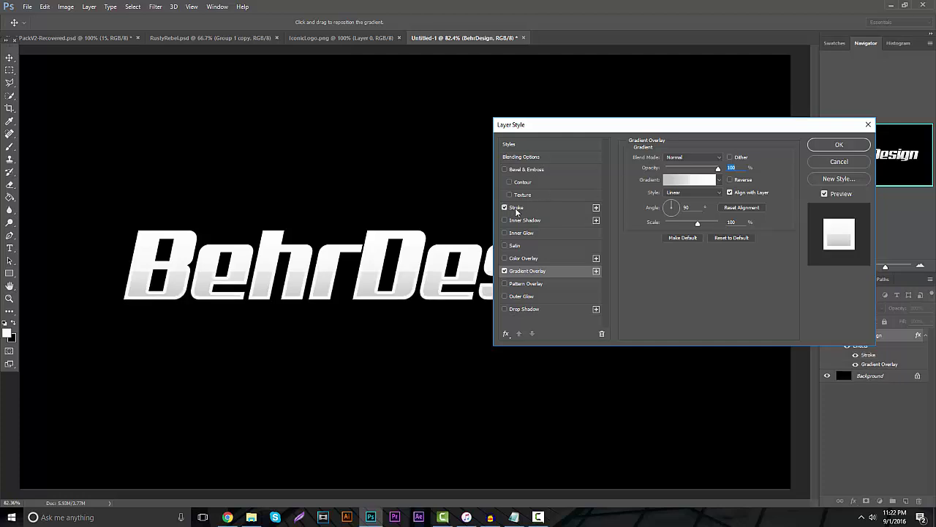
pyautogui.click(516, 209)
pyautogui.click(673, 168)
pyautogui.click(675, 184)
pyautogui.moveTo(669, 158); pyautogui.dragTo(667, 159)
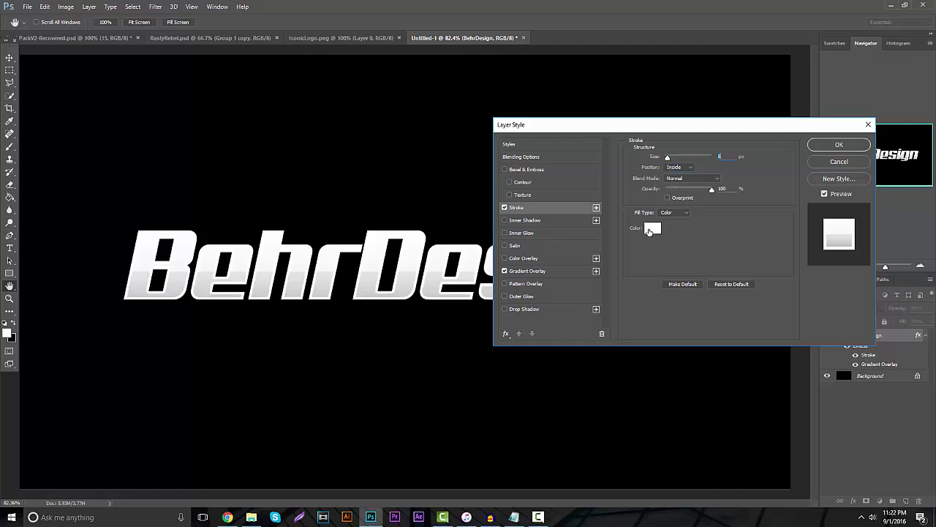
pyautogui.click(651, 229)
pyautogui.click(414, 241)
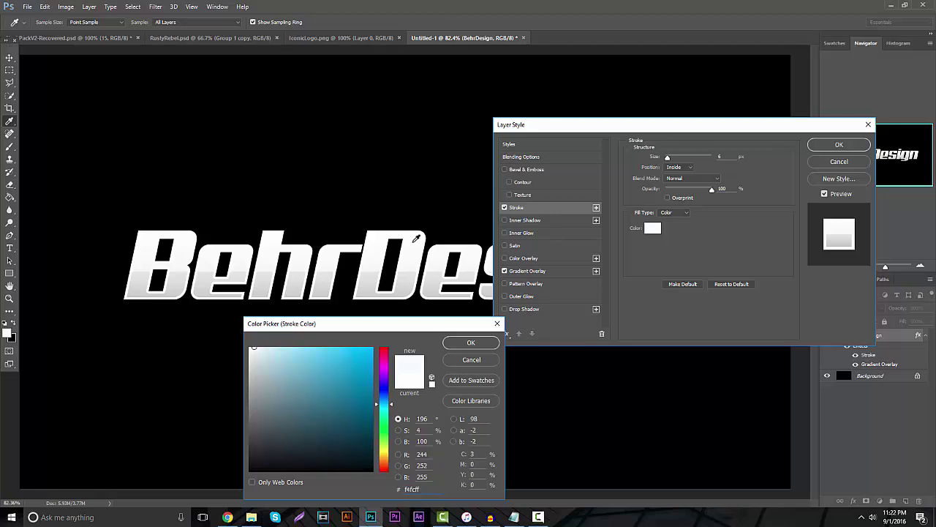
pyautogui.click(468, 343)
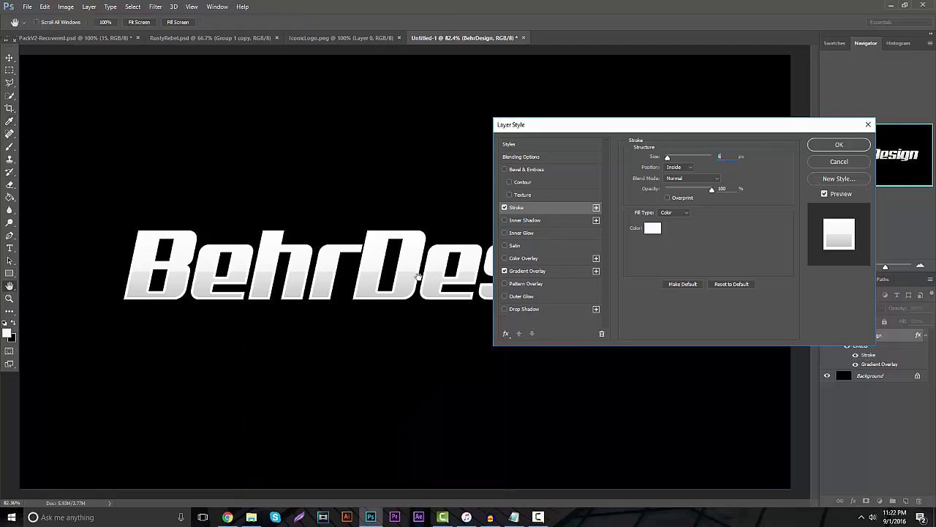
pyautogui.moveTo(672, 162); pyautogui.dragTo(667, 160)
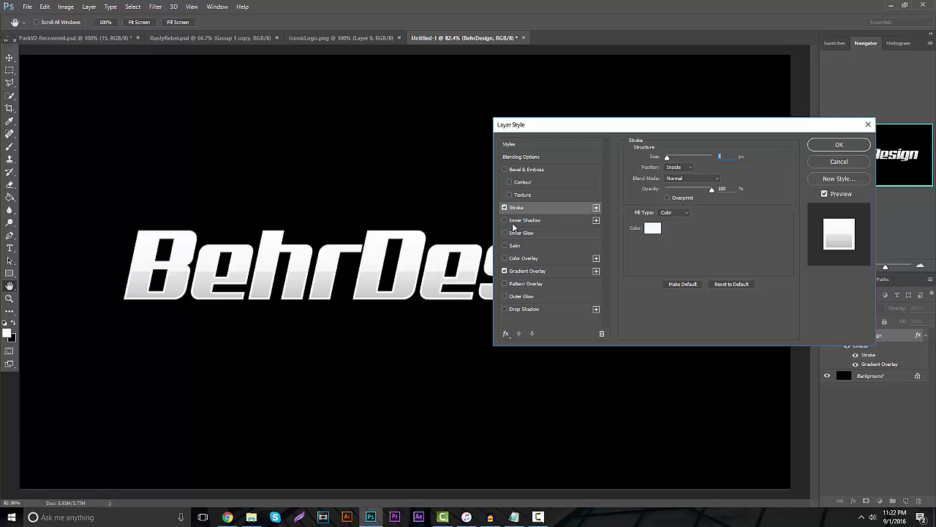
# Try an Outer Glow in red #ff0000 with Normal blend mode and increased opacity, and switch the effect off
pyautogui.click(524, 296)
pyautogui.click(691, 156)
pyautogui.click(687, 161)
pyautogui.click(653, 190)
pyautogui.click(352, 360)
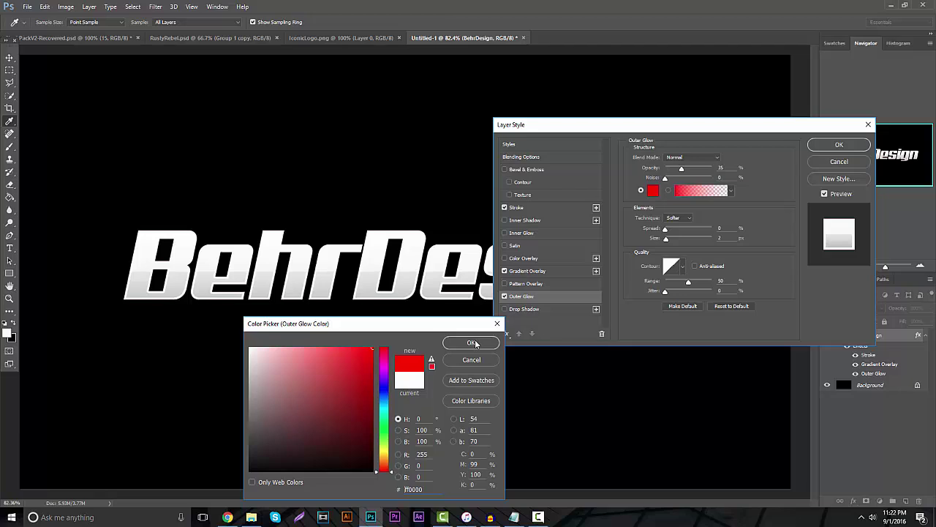
pyautogui.click(472, 343)
pyautogui.moveTo(681, 169); pyautogui.dragTo(711, 169)
pyautogui.moveTo(670, 231)
pyautogui.mouseDown()
pyautogui.moveTo(678, 240)
pyautogui.moveTo(663, 241)
pyautogui.mouseUp()
pyautogui.click(505, 296)
# Change the text's stroke position to Outside and its colour to dark grey #6f6f6f
pyautogui.click(520, 208)
pyautogui.click(679, 167)
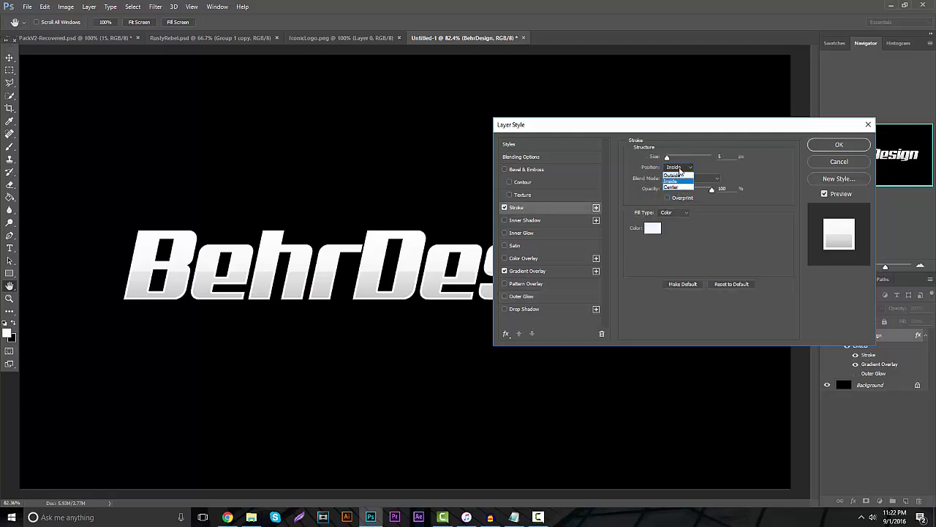
pyautogui.click(676, 166)
pyautogui.click(652, 227)
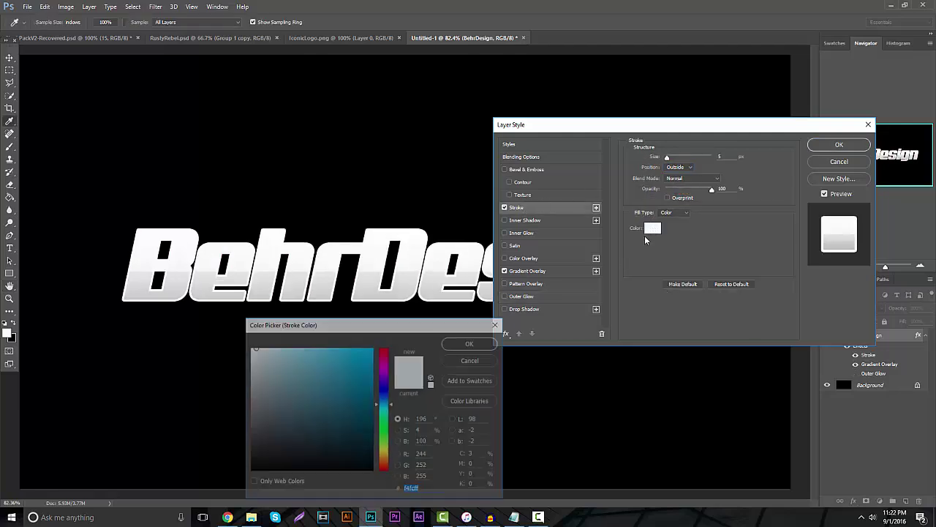
pyautogui.moveTo(331, 380)
pyautogui.mouseDown()
pyautogui.moveTo(195, 383)
pyautogui.moveTo(196, 432)
pyautogui.moveTo(226, 414)
pyautogui.mouseUp()
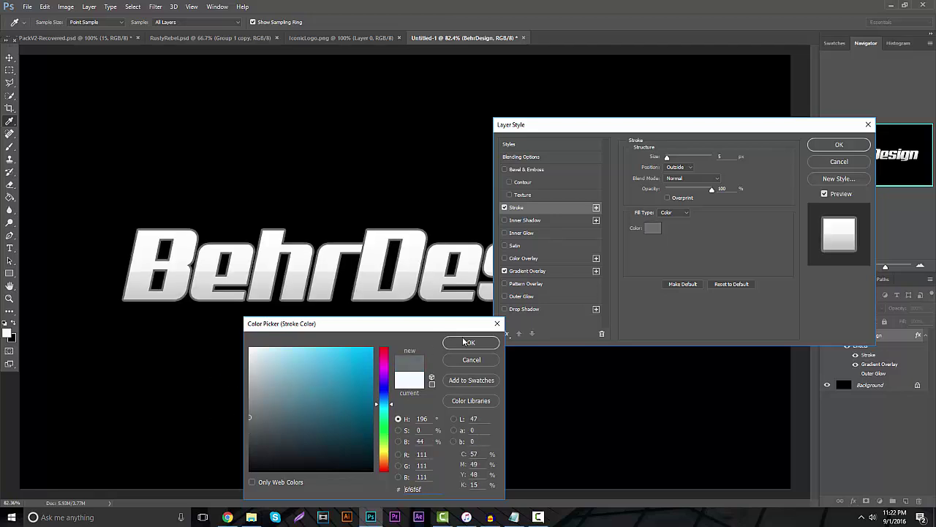
pyautogui.click(471, 343)
# Set the stroke size to 20 px and apply the layer style to the text
pyautogui.moveTo(686, 159); pyautogui.dragTo(673, 161)
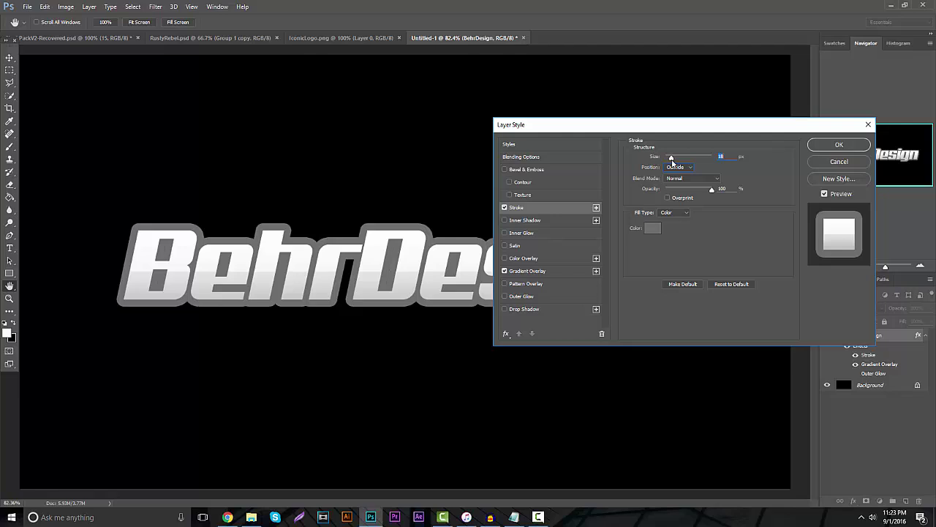
pyautogui.moveTo(672, 161); pyautogui.dragTo(673, 161)
pyautogui.write('20')
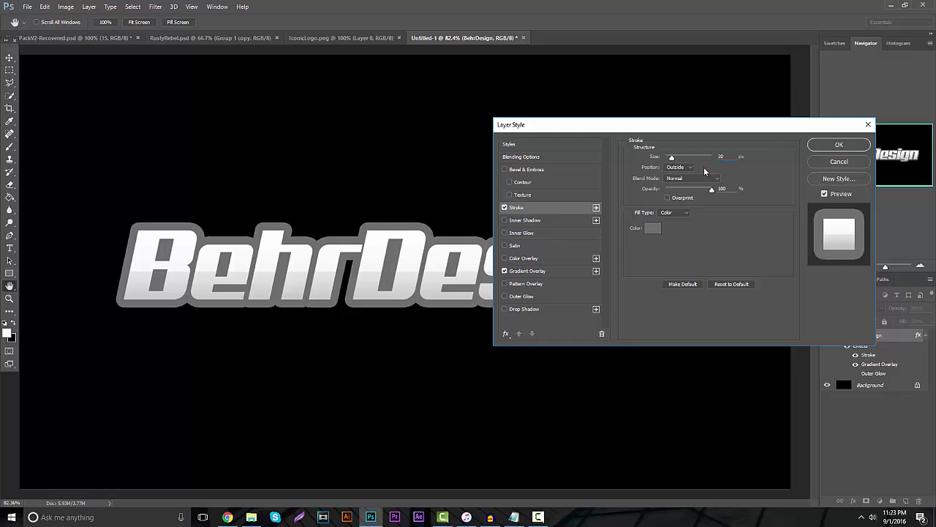
pyautogui.press('Return')
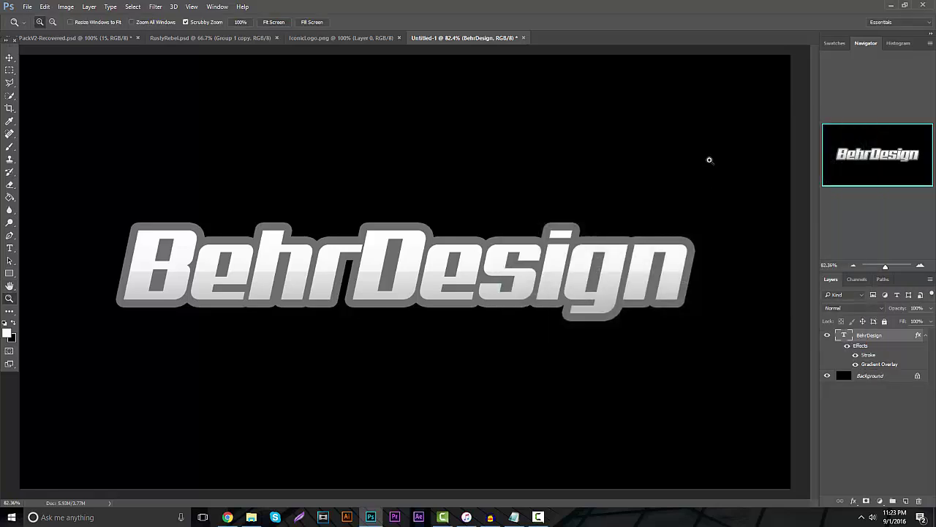
# Duplicate the BehrDesign text layer, merge the copy with a new empty layer, and hide the original text layer
pyautogui.hotkey('ctrl', 'j')
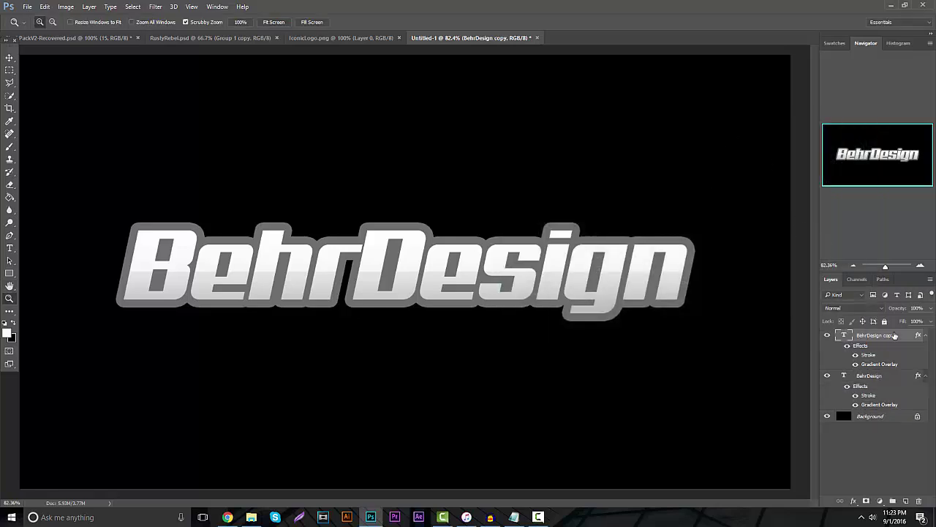
pyautogui.click(925, 335)
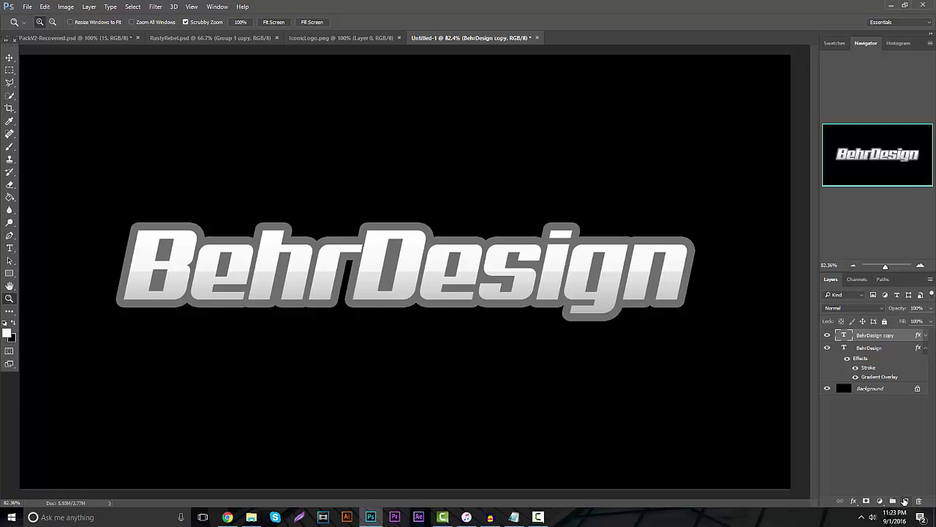
pyautogui.click(905, 501)
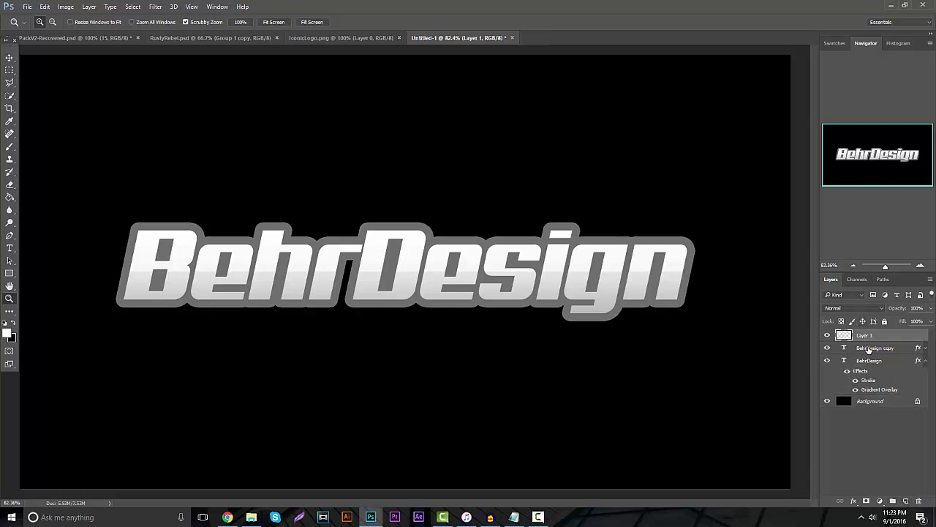
pyautogui.keyDown('shift'); pyautogui.click(869, 349); pyautogui.keyUp('shift')
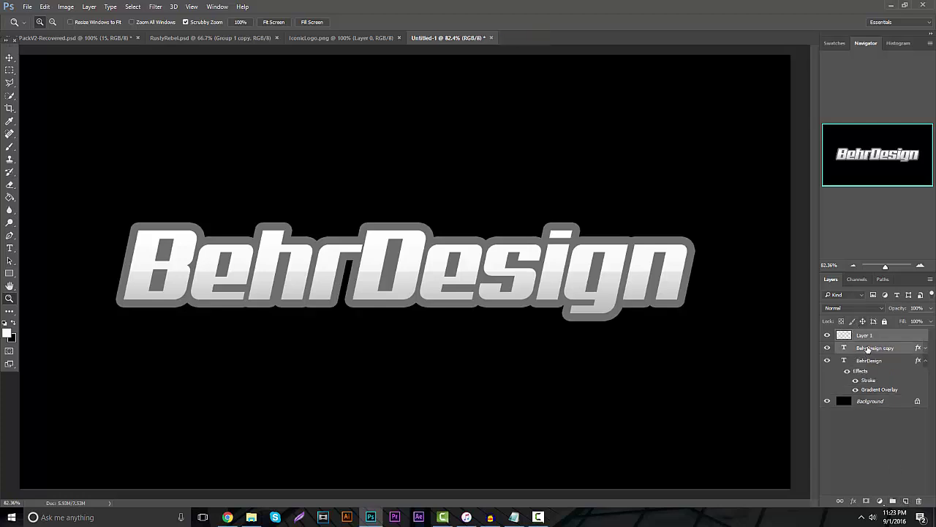
pyautogui.hotkey('ctrl', 'e')
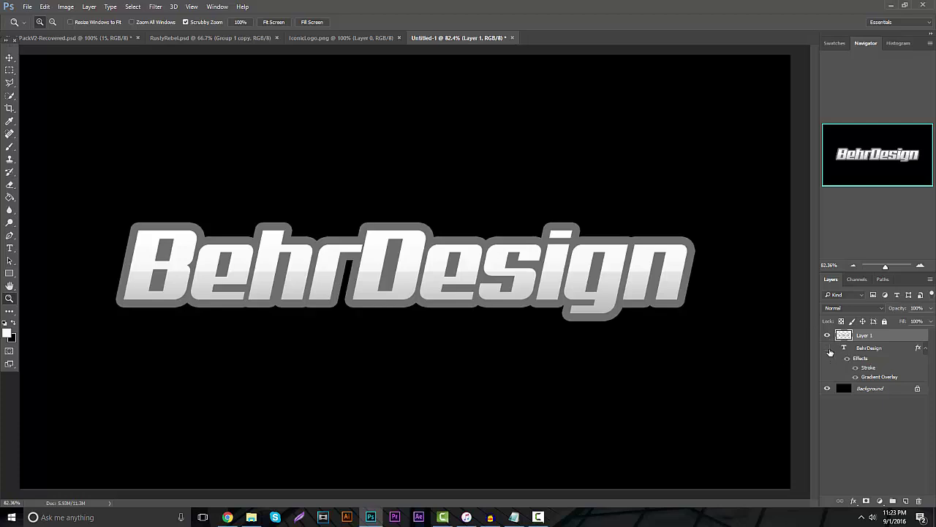
# Show the rulers and place horizontal guides at the lettering's top edge, its baseline outline edge and the bottom of the g
pyautogui.hotkey('ctrl', 't')
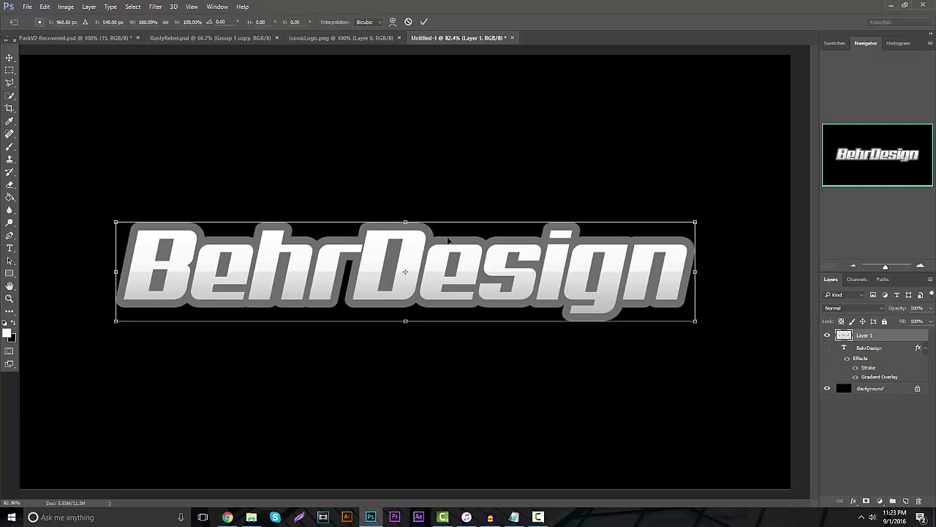
pyautogui.hotkey('ctrl', 'r')
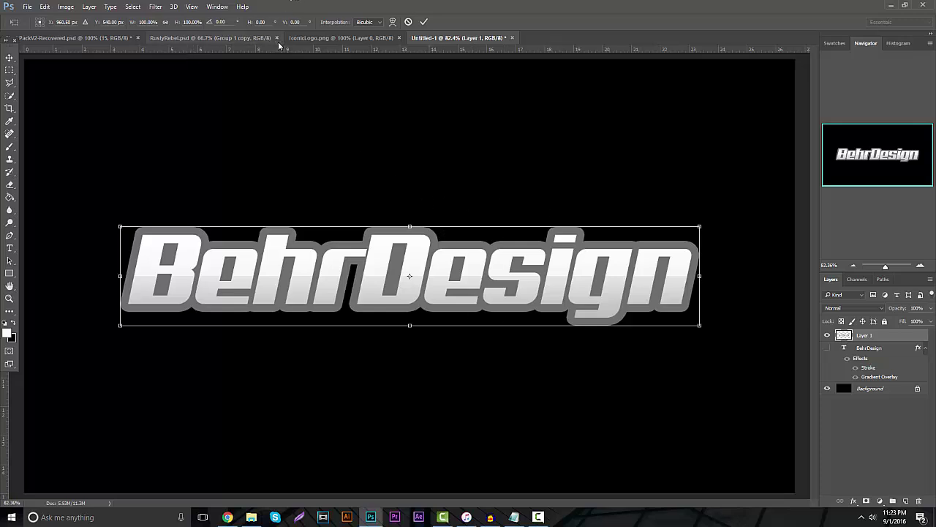
pyautogui.moveTo(281, 51); pyautogui.dragTo(321, 226)
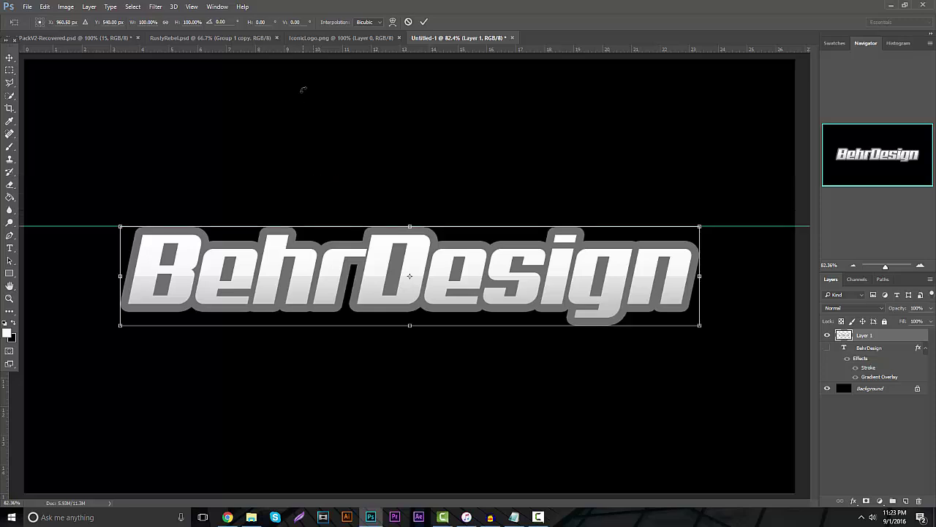
pyautogui.moveTo(316, 52); pyautogui.dragTo(359, 312)
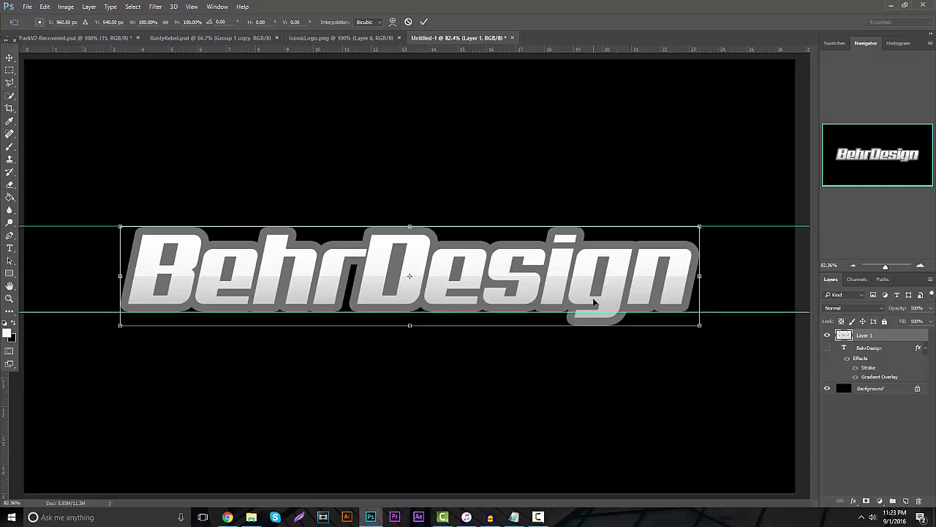
pyautogui.moveTo(496, 51); pyautogui.dragTo(512, 325)
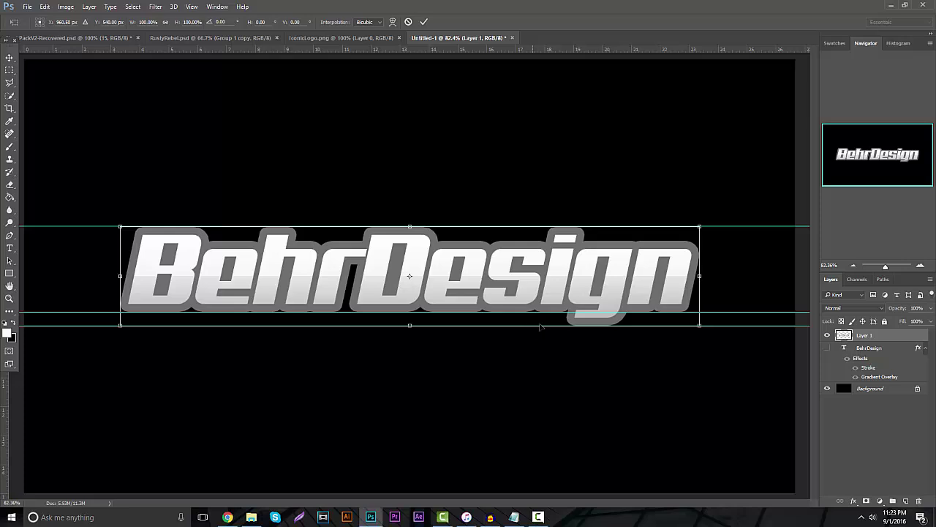
pyautogui.press('z')
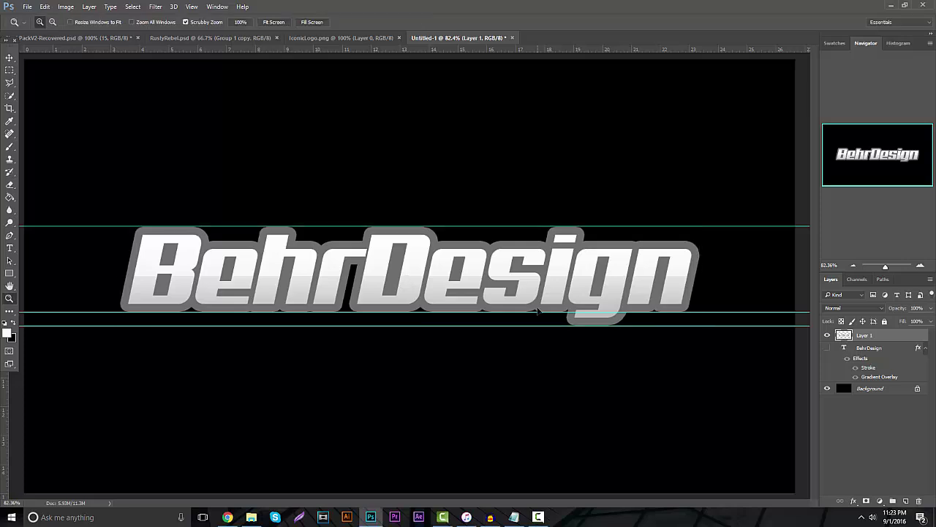
# Create a new empty layer directly above the Background layer
pyautogui.moveTo(533, 335); pyautogui.dragTo(363, 286)
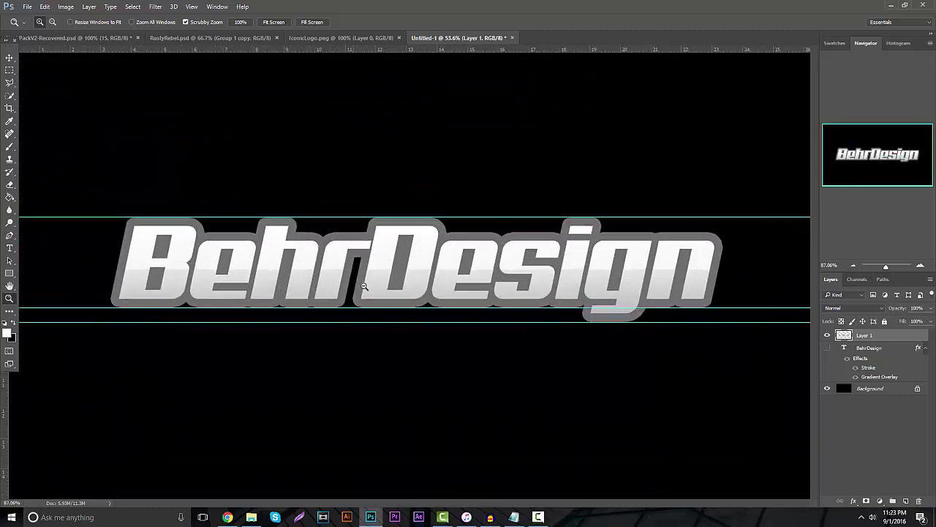
pyautogui.moveTo(480, 298); pyautogui.dragTo(470, 315)
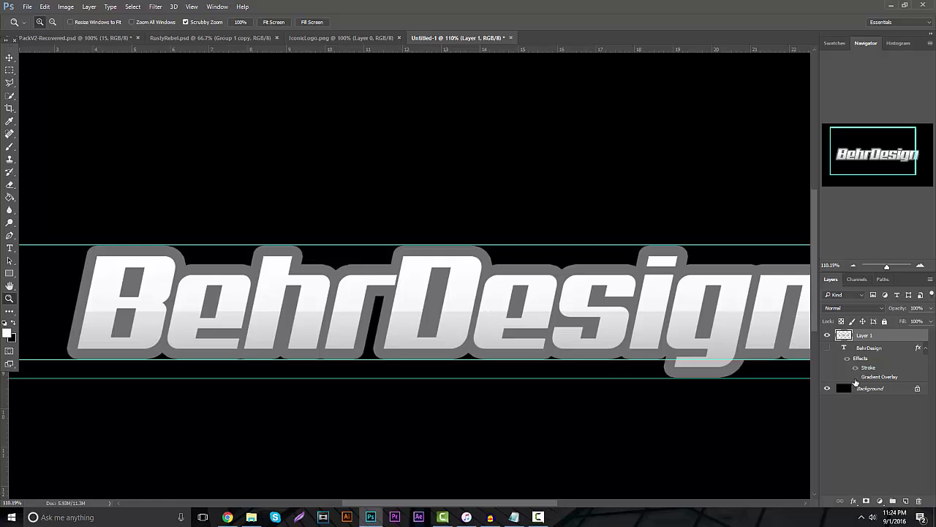
pyautogui.click(863, 390)
pyautogui.click(905, 501)
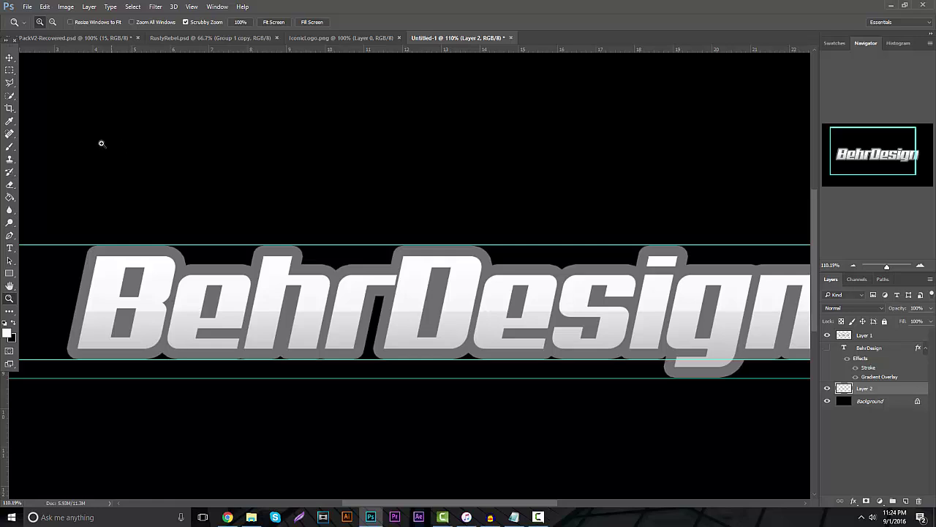
# Place a horizontal guide along the top outline edge of the lowercase letters
pyautogui.click(270, 256)
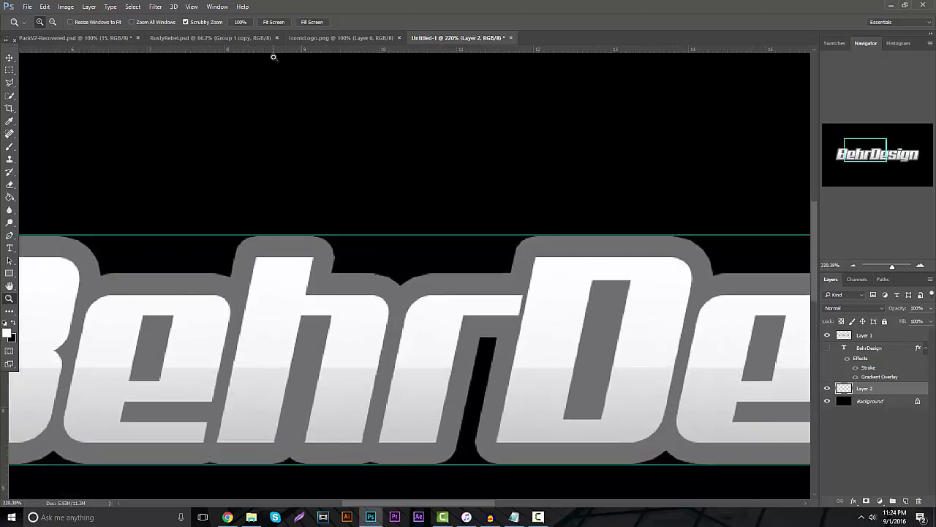
pyautogui.moveTo(276, 65); pyautogui.dragTo(311, 275)
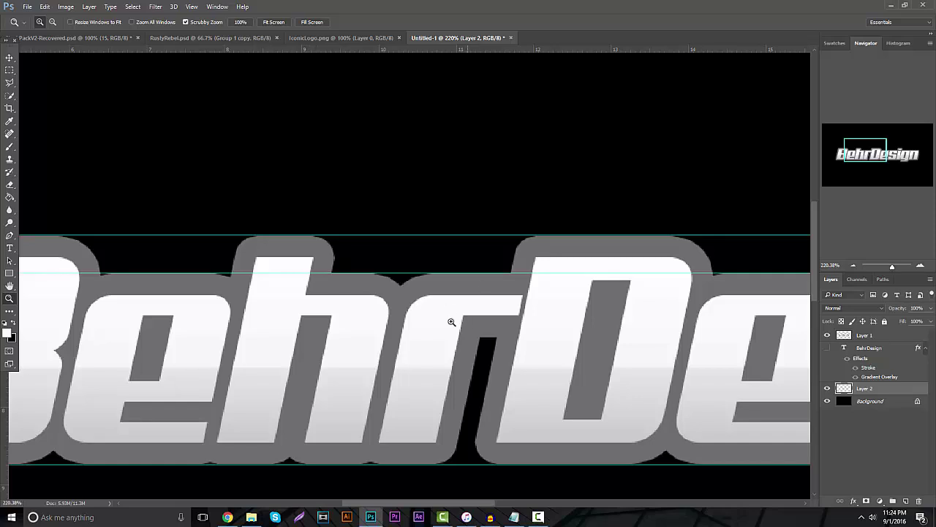
pyautogui.keyDown('alt'); pyautogui.click(449, 320); pyautogui.keyUp('alt')
pyautogui.moveTo(415, 326)
pyautogui.mouseDown()
pyautogui.moveTo(505, 330)
pyautogui.moveTo(449, 338)
pyautogui.moveTo(545, 360)
pyautogui.moveTo(437, 275)
pyautogui.moveTo(497, 277)
pyautogui.mouseUp()
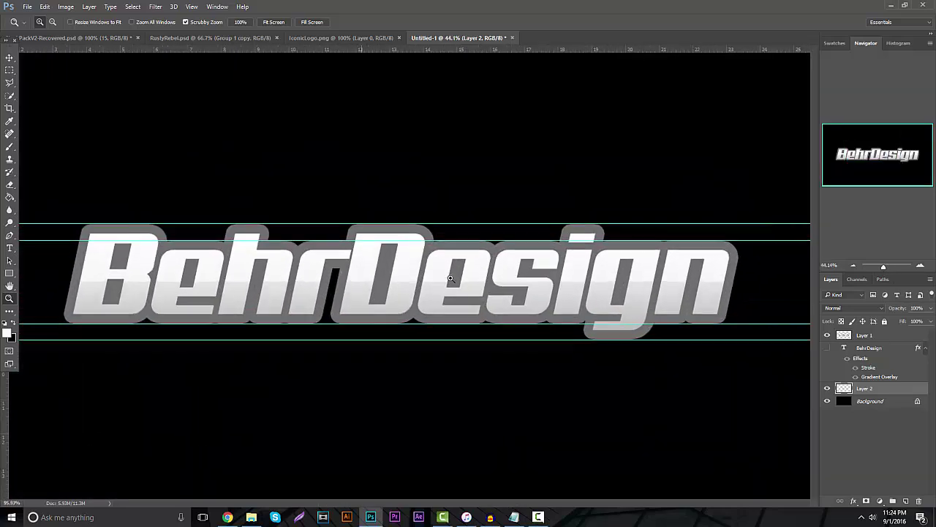
# Outline a polygonal selection from the B to the n between the lowercase-top guide and the baseline guide
pyautogui.click(10, 83)
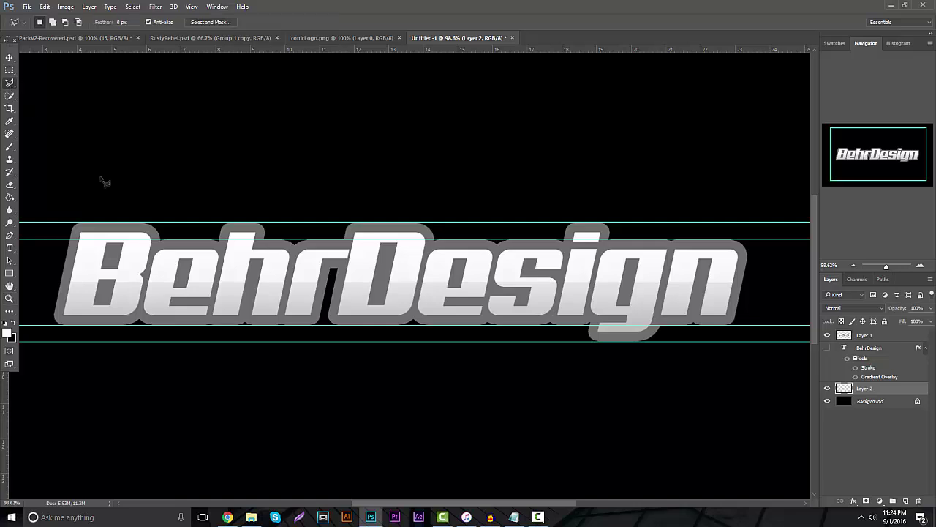
pyautogui.rightClick(8, 85)
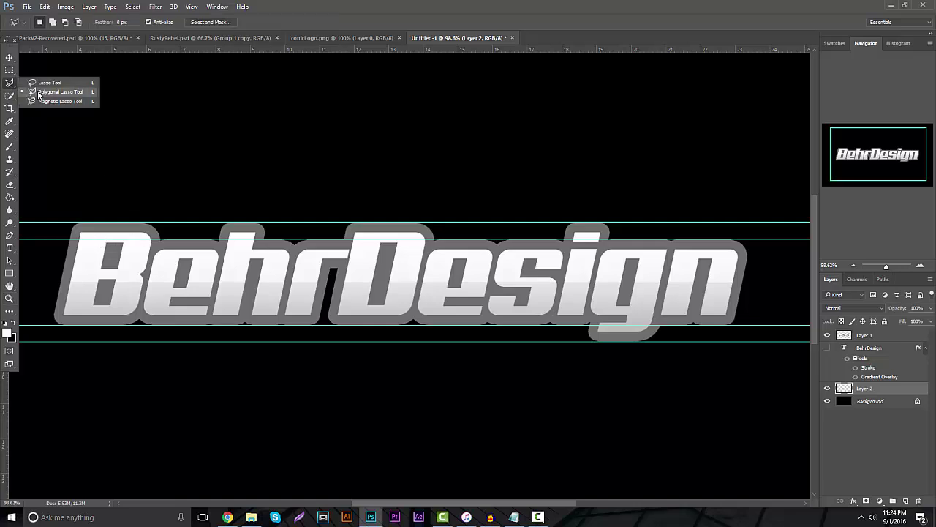
pyautogui.click(33, 92)
pyautogui.click(76, 239)
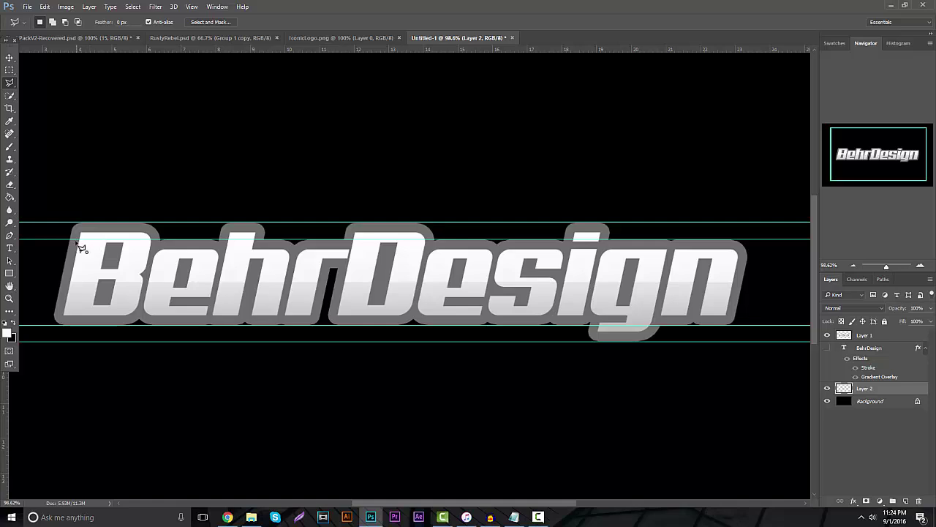
pyautogui.click(76, 323)
pyautogui.click(718, 323)
pyautogui.click(719, 239)
pyautogui.click(116, 239)
pyautogui.doubleClick(112, 273)
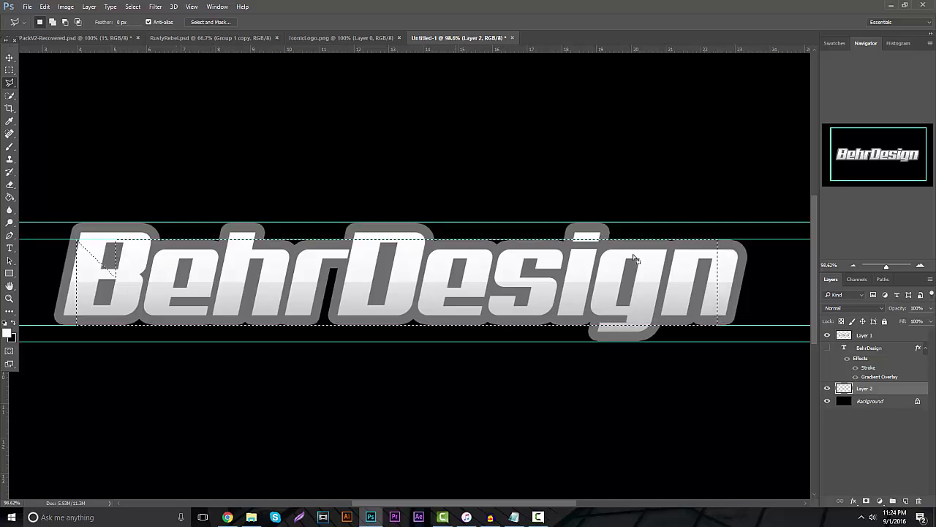
# Create a new layer above Layer 2 and fill the selection with dark grey 2f2f2f at 100% opacity
pyautogui.hotkey('ctrl', 'shift', 'alt', 'n')
pyautogui.rightClick(666, 279)
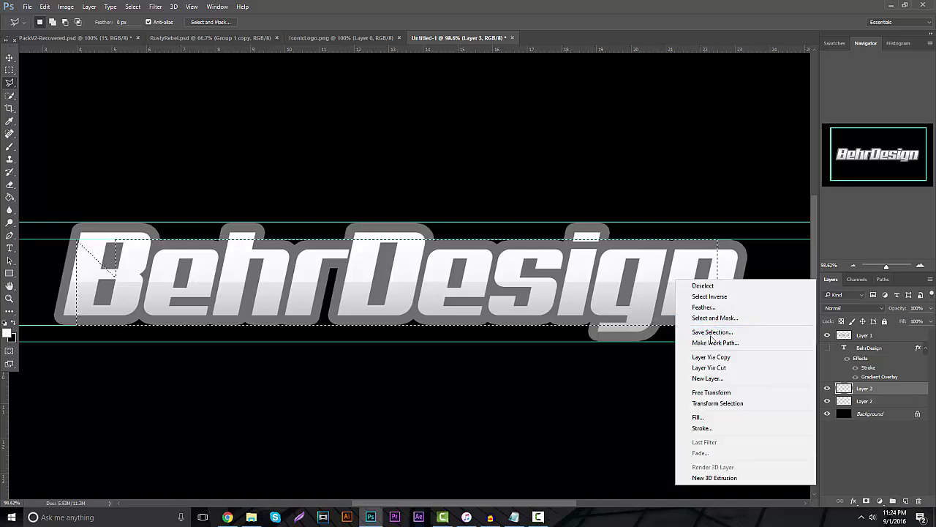
pyautogui.click(708, 417)
pyautogui.click(471, 150)
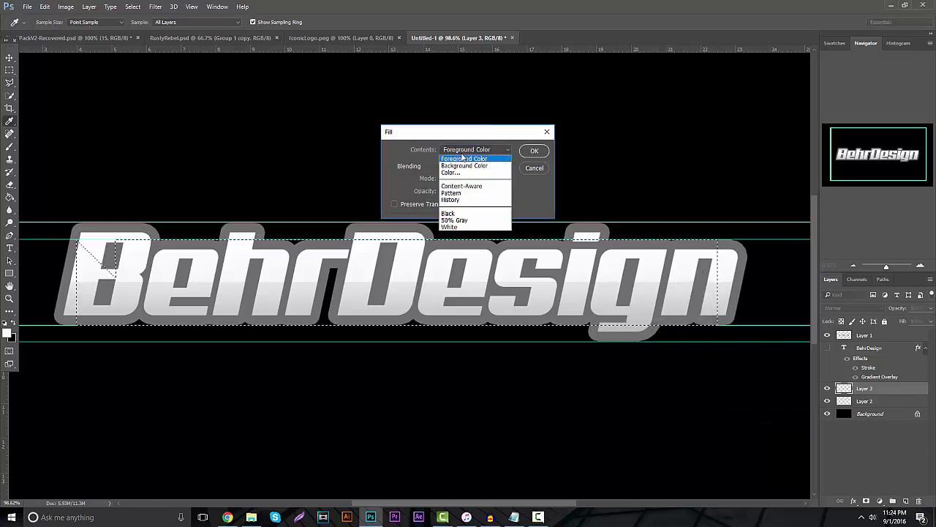
pyautogui.click(461, 165)
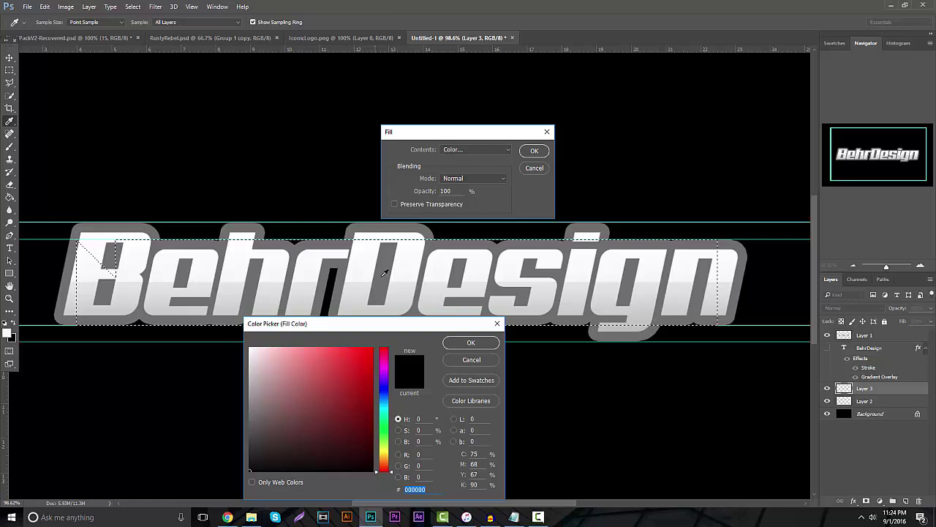
pyautogui.moveTo(352, 397); pyautogui.dragTo(238, 448)
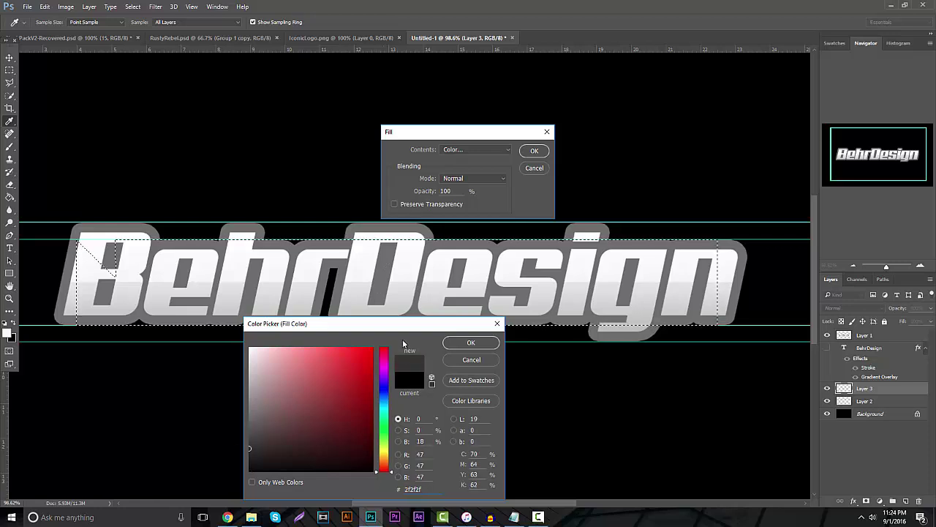
pyautogui.click(471, 342)
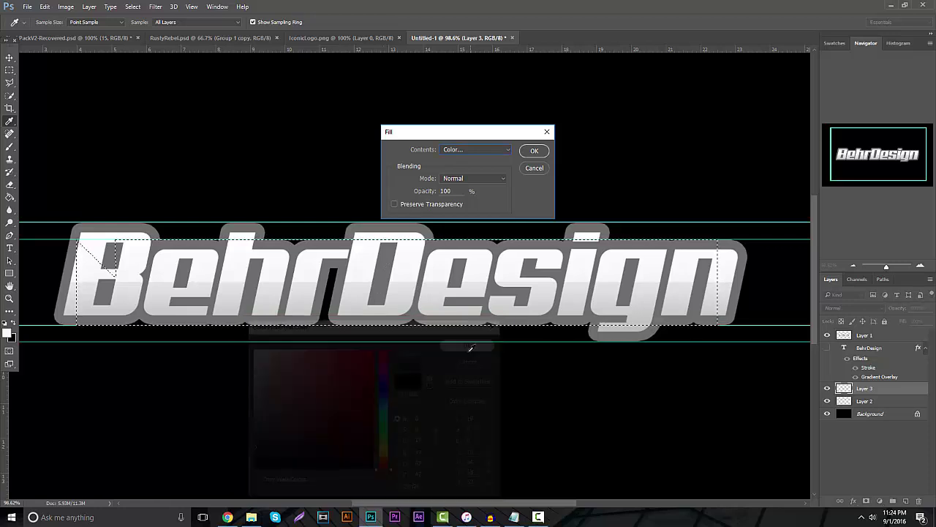
pyautogui.click(534, 151)
# Deselect the filled band behind the lettering
pyautogui.rightClick(305, 302)
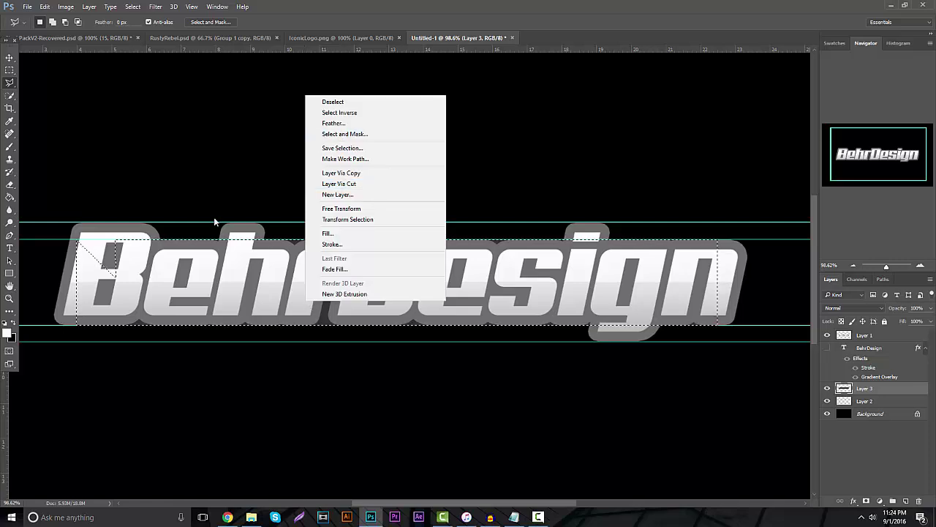
pyautogui.click(217, 249)
pyautogui.rightClick(218, 293)
pyautogui.click(228, 297)
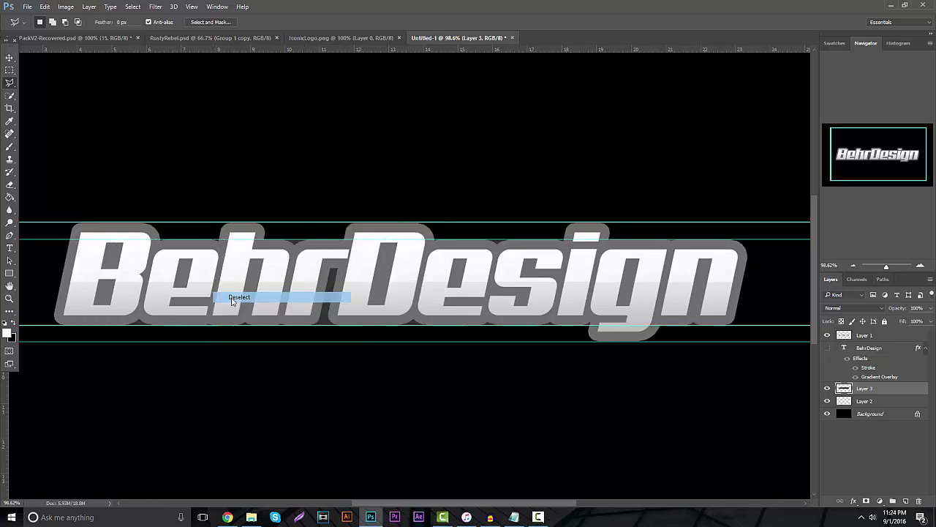
pyautogui.rightClick(316, 271)
pyautogui.press('Escape')
pyautogui.click(10, 70)
pyautogui.click(258, 285)
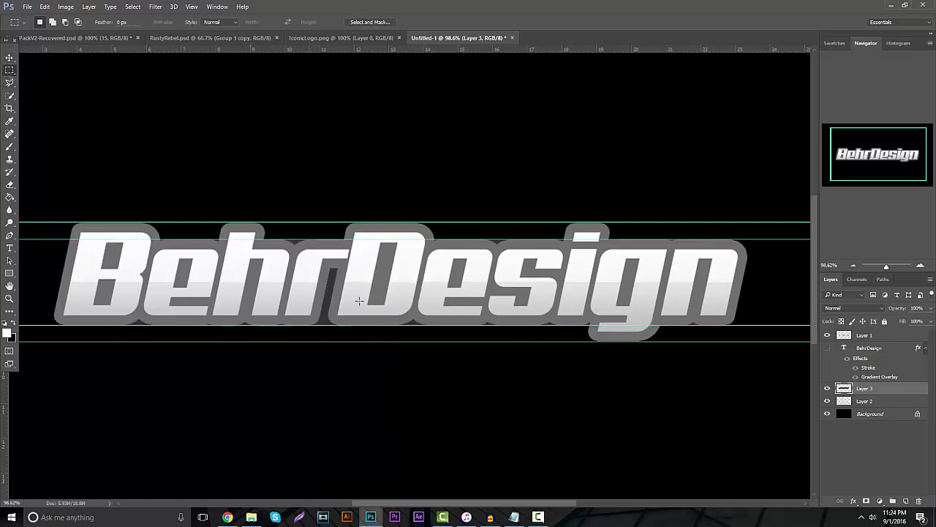
# Make a polygonal selection with a slanted side along the D's left outline, from the top guide to the baseline guide
pyautogui.click(9, 299)
pyautogui.moveTo(352, 281); pyautogui.dragTo(363, 281)
pyautogui.click(9, 82)
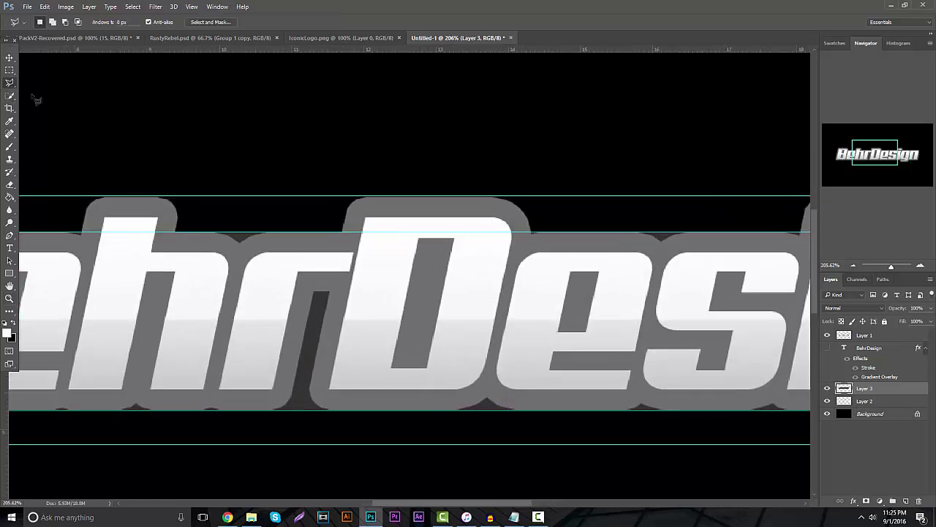
pyautogui.click(350, 196)
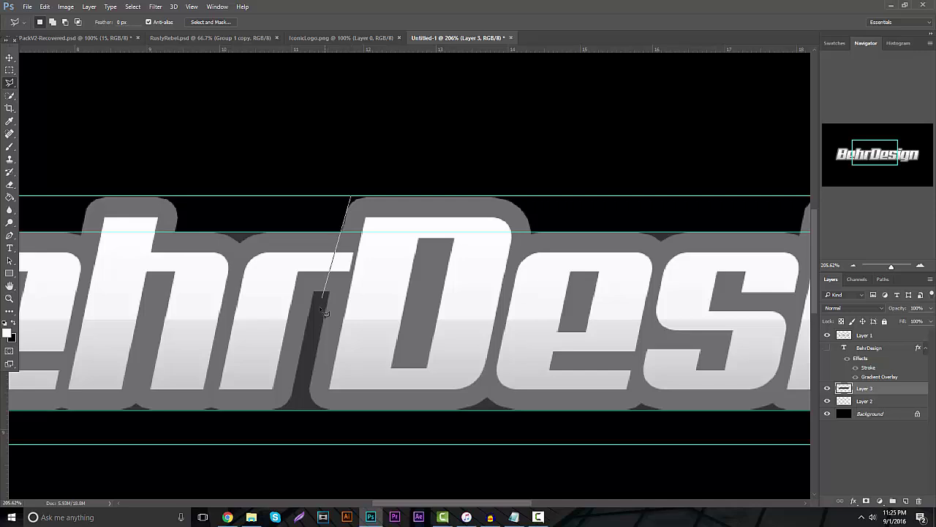
pyautogui.click(306, 410)
pyautogui.click(400, 410)
pyautogui.click(400, 196)
pyautogui.click(400, 196)
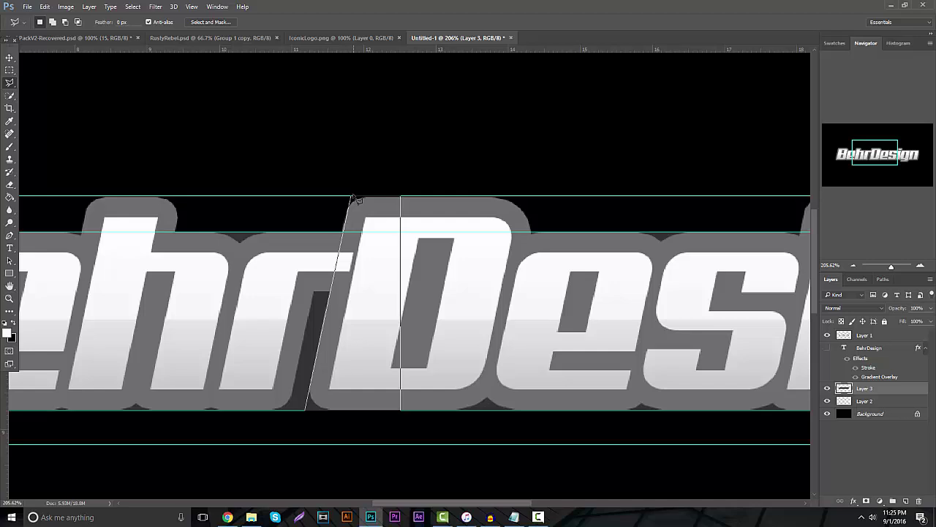
pyautogui.click(354, 198)
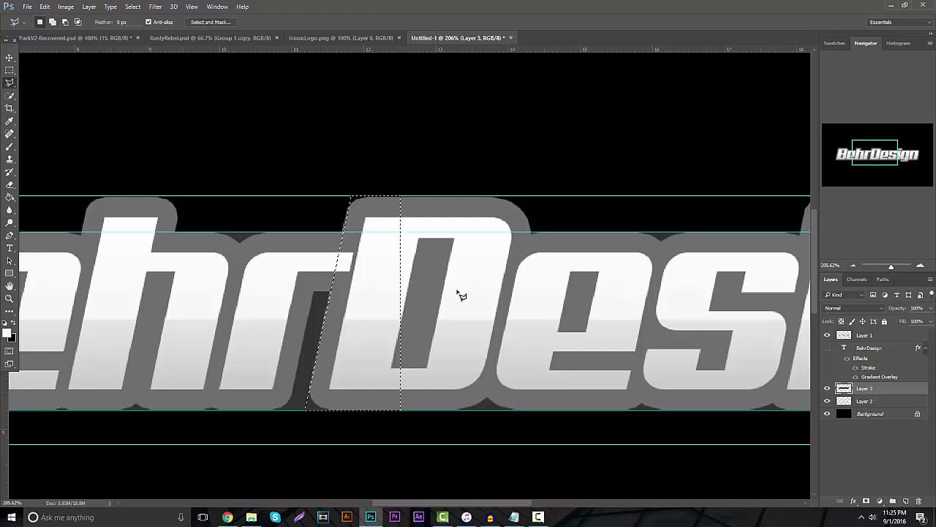
# Fill the slanted selection with the same dark grey on a new layer above Layer 3, and deselect it
pyautogui.click(905, 501)
pyautogui.rightClick(371, 310)
pyautogui.click(381, 250)
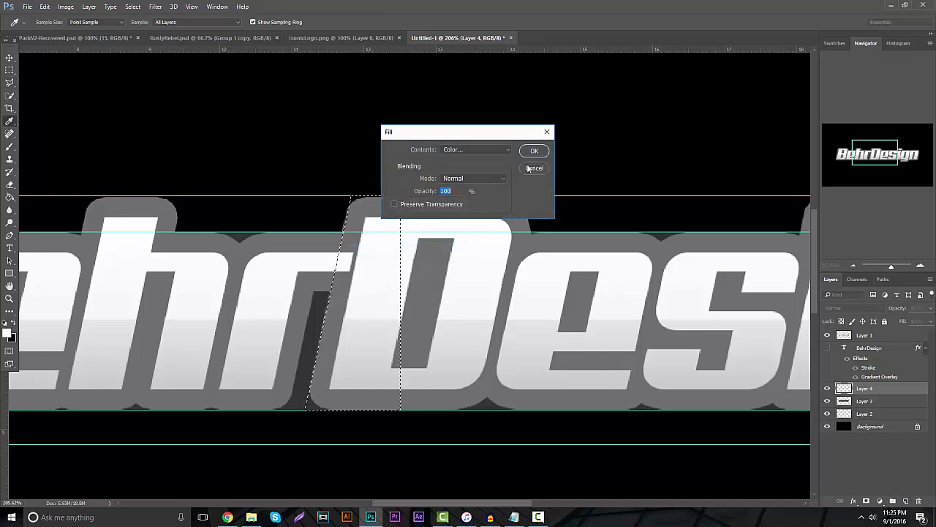
pyautogui.rightClick(403, 195)
pyautogui.click(424, 203)
# Align the slanted dark grey shape with the B's left outline edge and place its layer directly below Layer 1
pyautogui.moveTo(857, 390); pyautogui.dragTo(855, 330)
pyautogui.moveTo(505, 506); pyautogui.dragTo(414, 483)
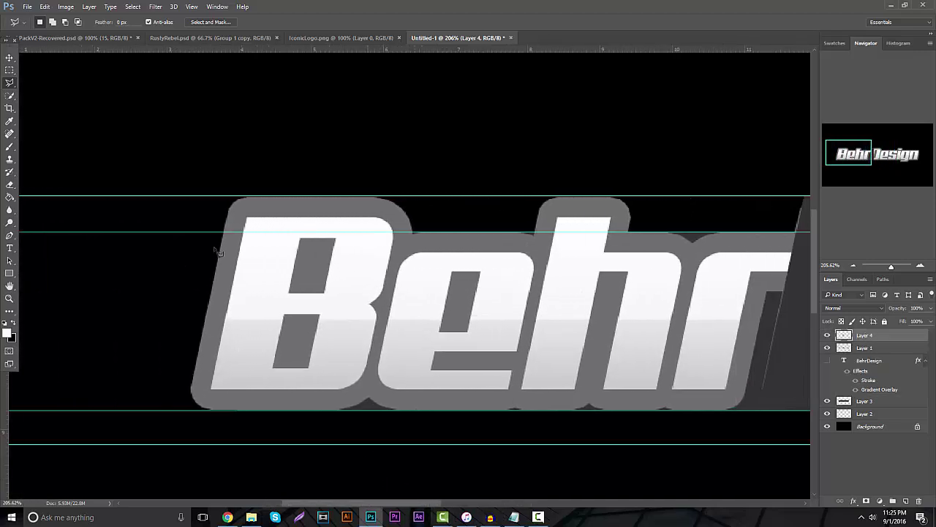
pyautogui.click(9, 57)
pyautogui.moveTo(392, 297); pyautogui.dragTo(251, 351)
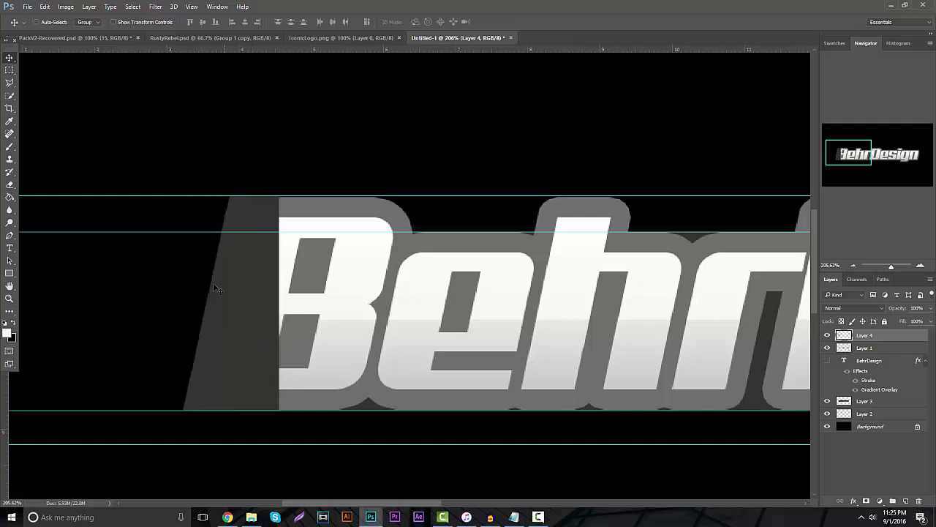
pyautogui.moveTo(886, 333); pyautogui.dragTo(869, 364)
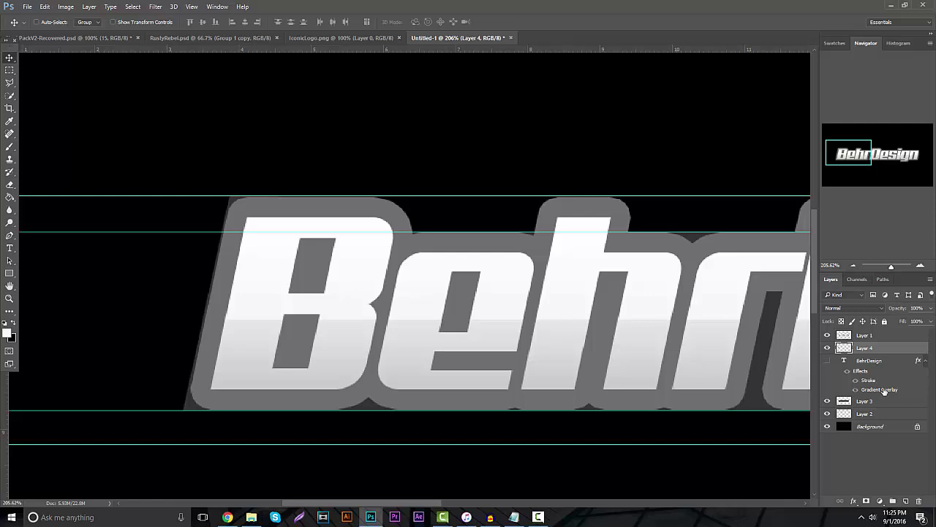
# Move the BehrDesign text layer directly above Layer 4, switch off its Stroke effect and keep the layer hidden
pyautogui.click(828, 335)
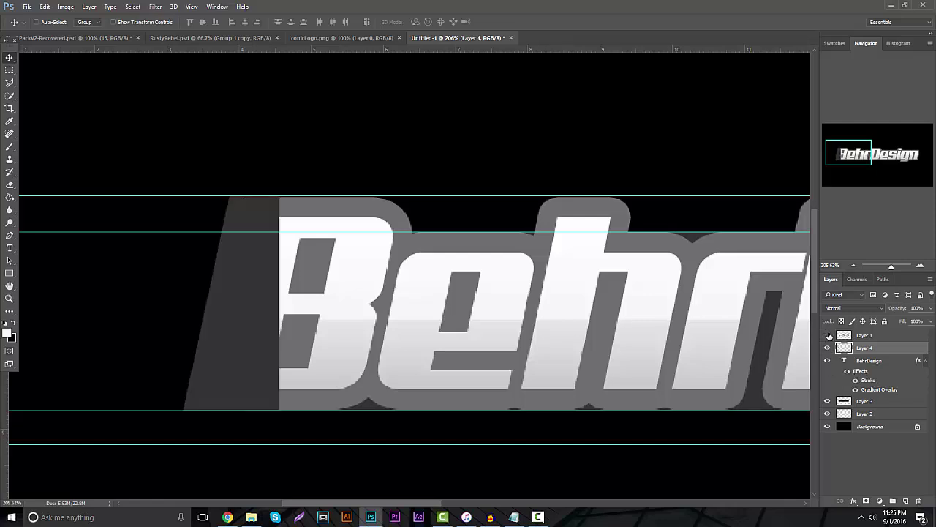
pyautogui.click(828, 335)
pyautogui.moveTo(855, 362); pyautogui.dragTo(844, 345)
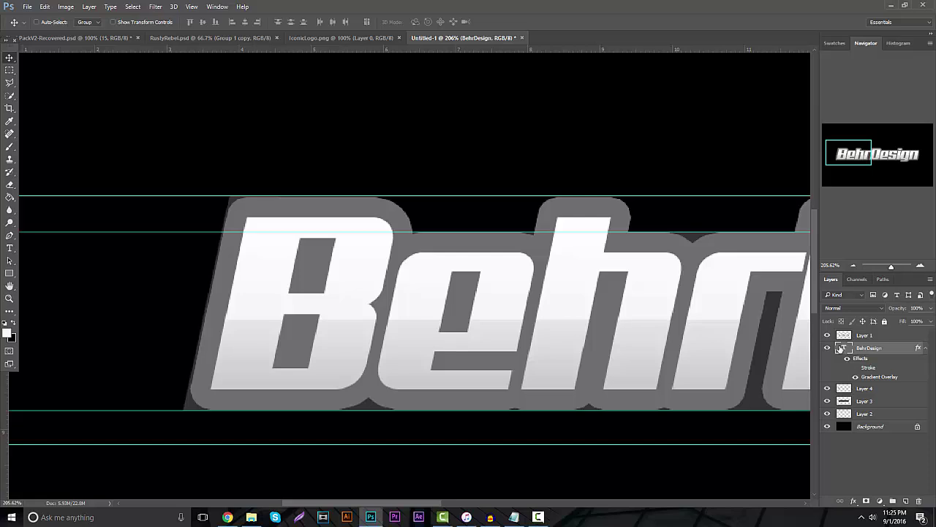
pyautogui.keyDown('alt'); pyautogui.click(835, 341); pyautogui.keyUp('alt')
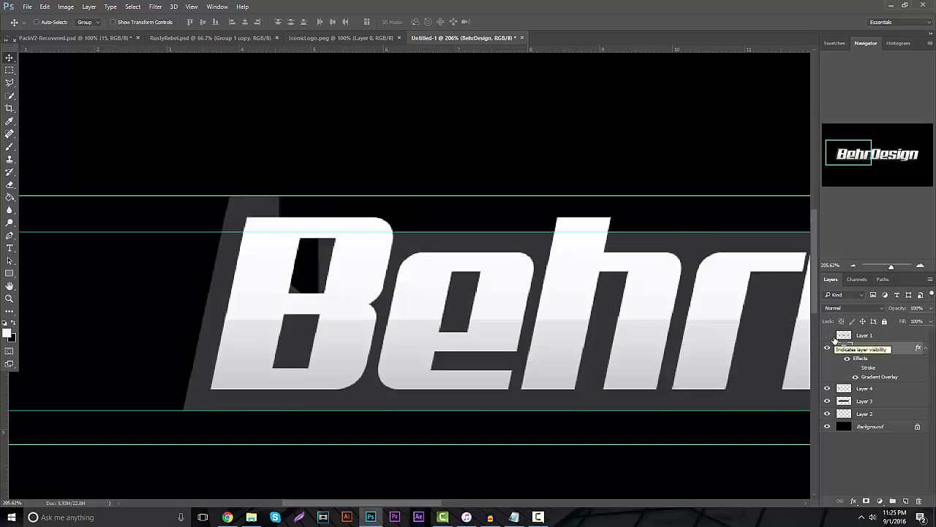
pyautogui.click(829, 336)
pyautogui.moveTo(436, 504); pyautogui.dragTo(451, 504)
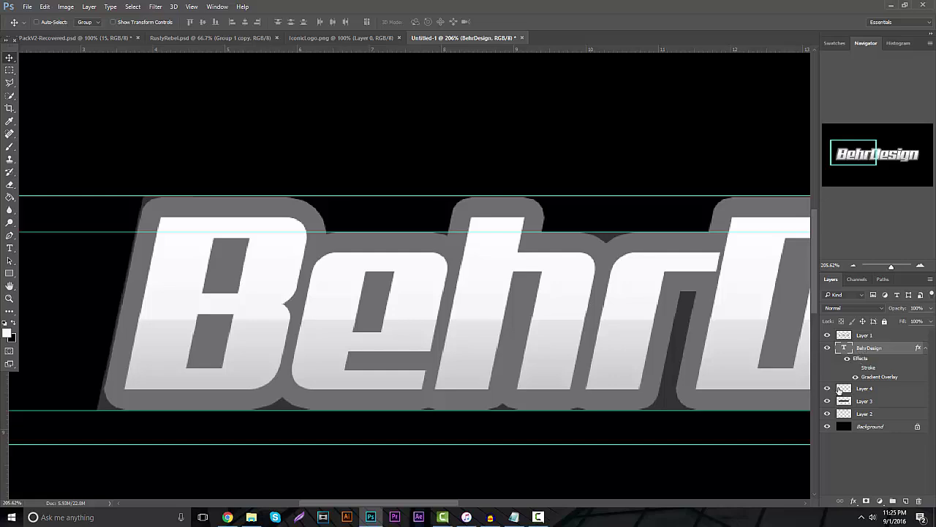
pyautogui.click(830, 351)
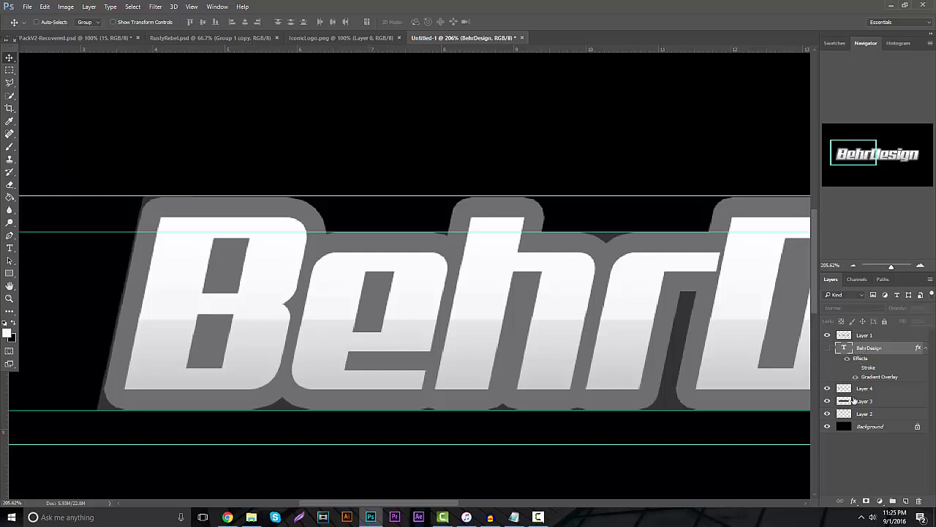
# Duplicate Layer 4 and align the copy with the left outline edge of the h
pyautogui.click(853, 399)
pyautogui.click(859, 389)
pyautogui.moveTo(391, 316)
pyautogui.mouseDown()
pyautogui.moveTo(283, 272)
pyautogui.moveTo(391, 316)
pyautogui.mouseUp()
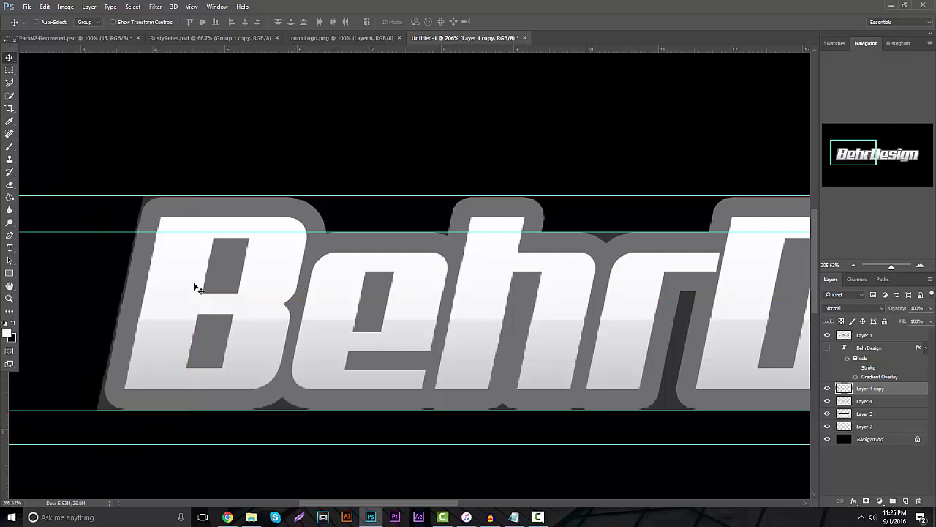
pyautogui.moveTo(166, 325); pyautogui.dragTo(462, 320)
# Make two more copies of the slanted shape and align them with the left outline edges of the D and the i
pyautogui.moveTo(456, 502); pyautogui.dragTo(521, 502)
pyautogui.moveTo(333, 329)
pyautogui.mouseDown()
pyautogui.moveTo(335, 347)
pyautogui.moveTo(327, 322)
pyautogui.mouseUp()
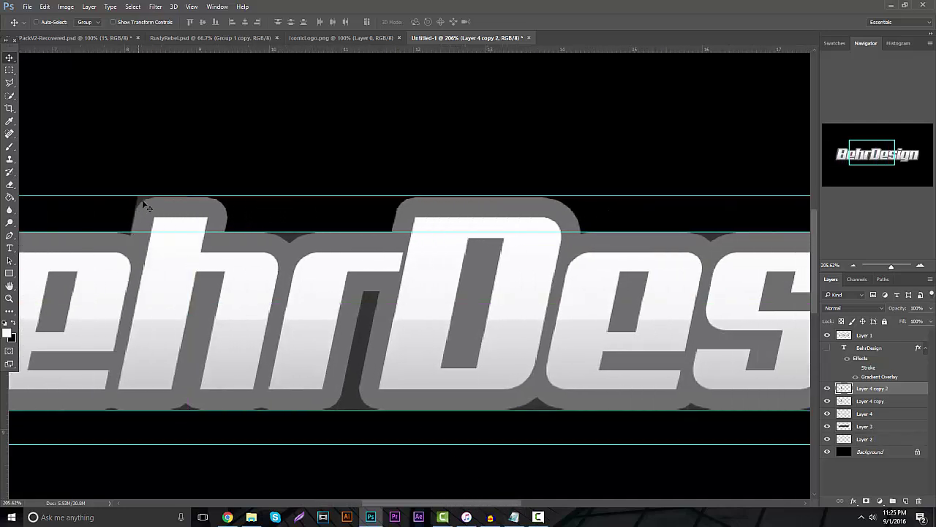
pyautogui.moveTo(207, 247); pyautogui.dragTo(434, 254)
pyautogui.moveTo(447, 504); pyautogui.dragTo(556, 504)
pyautogui.moveTo(324, 371); pyautogui.dragTo(334, 291)
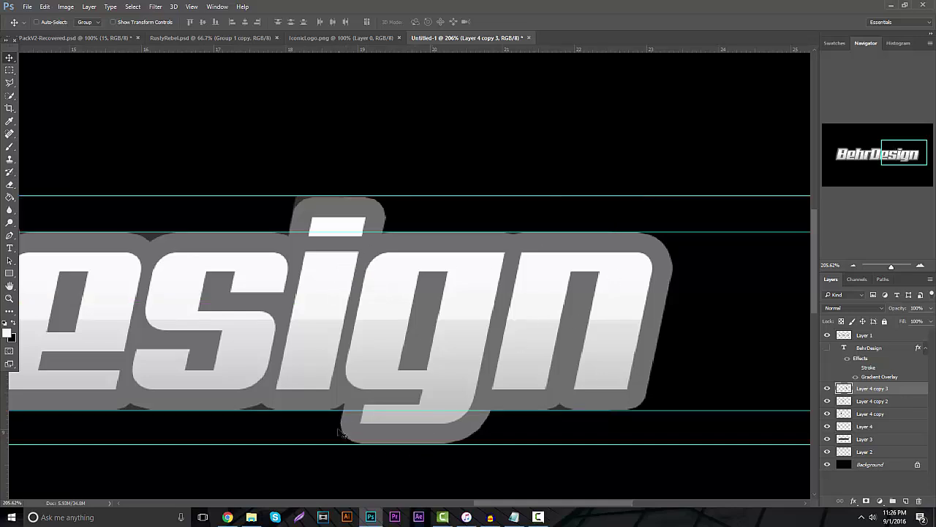
# Place another copy of the slanted shape at the left edge of the g's tail and delete the part below the lowest guide
pyautogui.moveTo(339, 427); pyautogui.dragTo(374, 421)
pyautogui.scroll(-6, 375, 406)
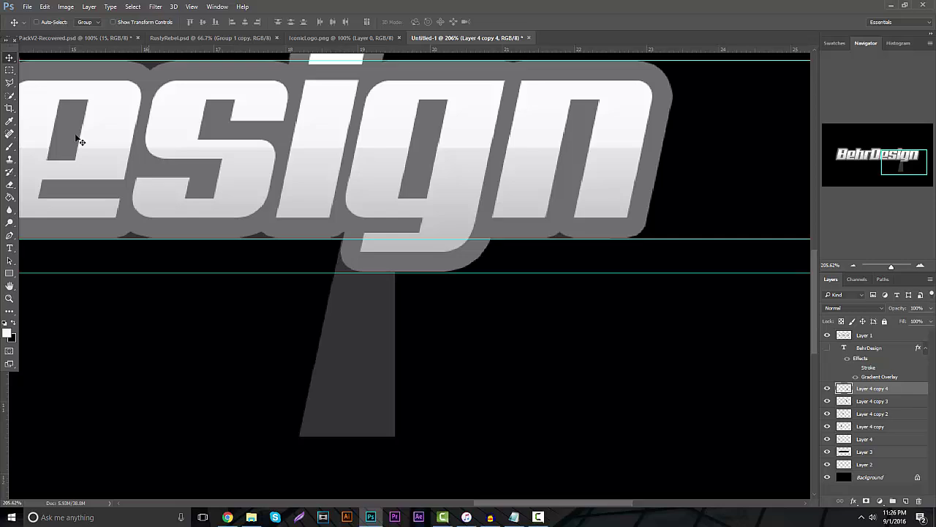
pyautogui.click(10, 71)
pyautogui.moveTo(542, 479); pyautogui.dragTo(159, 271)
pyautogui.press('Delete')
pyautogui.hotkey('ctrl', 'd')
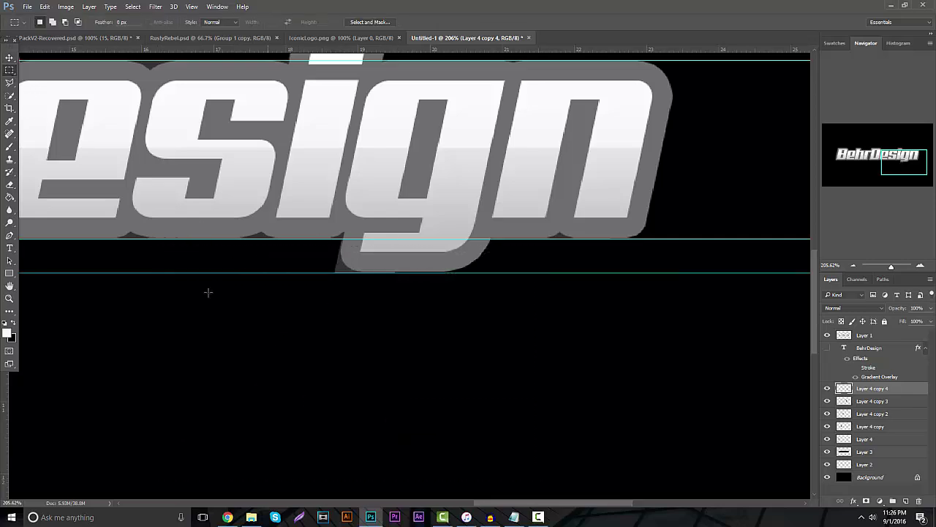
# On a new layer, lasso a four-sided area from the D's slanted left outline edge back to the h, between the highest and baseline guides
pyautogui.click(10, 298)
pyautogui.moveTo(417, 267)
pyautogui.mouseDown()
pyautogui.moveTo(313, 276)
pyautogui.moveTo(224, 254)
pyautogui.moveTo(424, 276)
pyautogui.mouseUp()
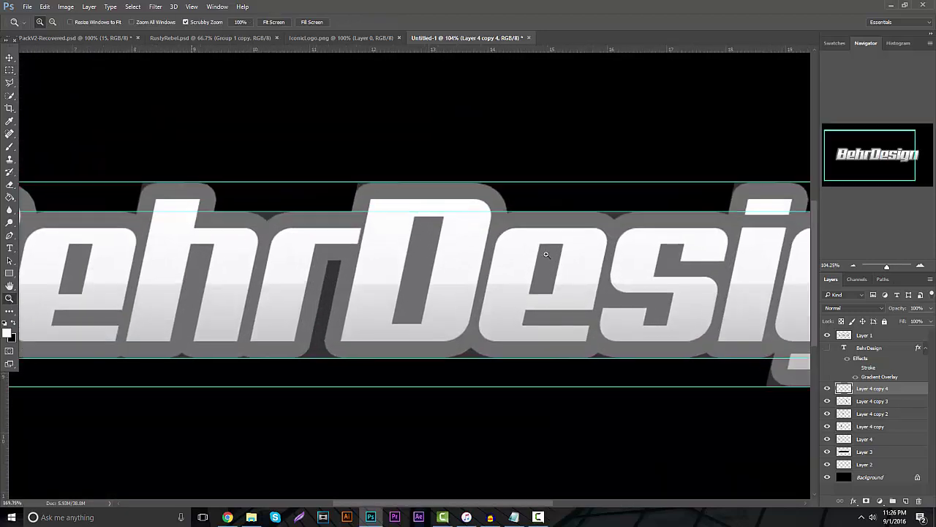
pyautogui.click(9, 82)
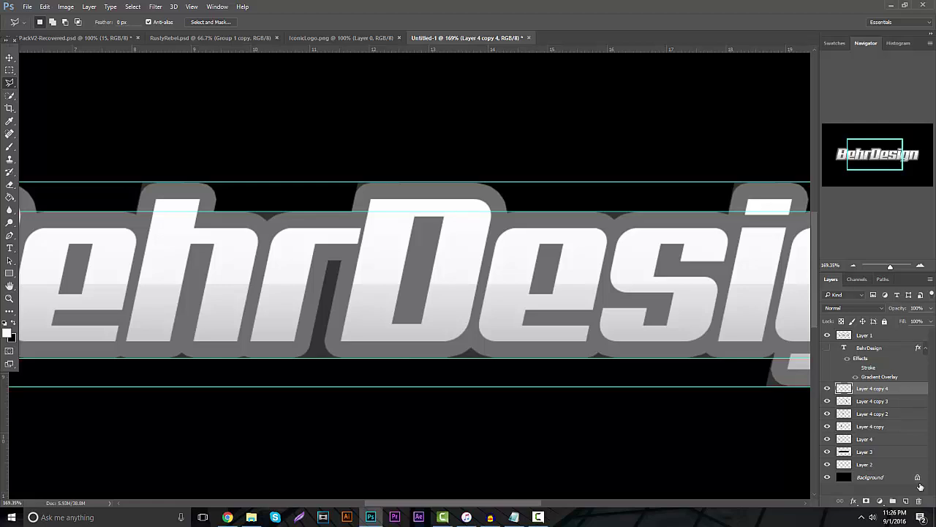
pyautogui.click(906, 501)
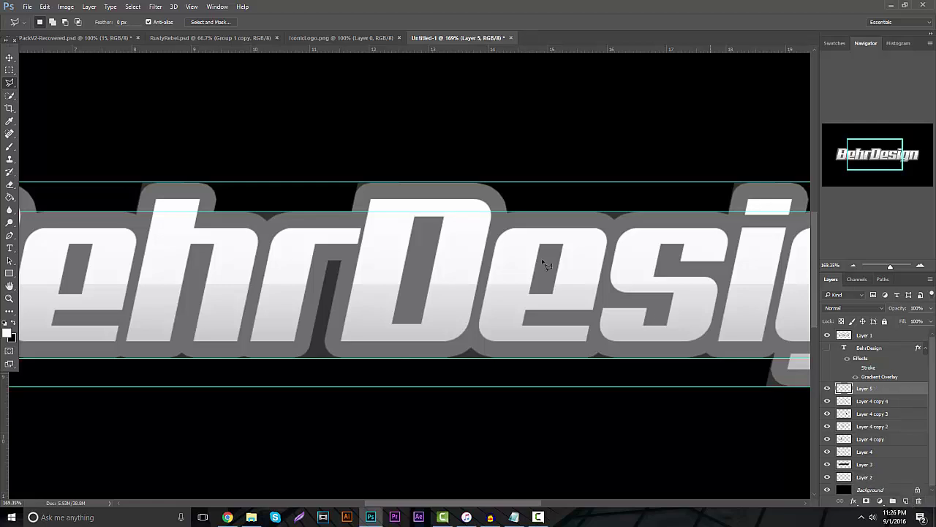
pyautogui.click(358, 183)
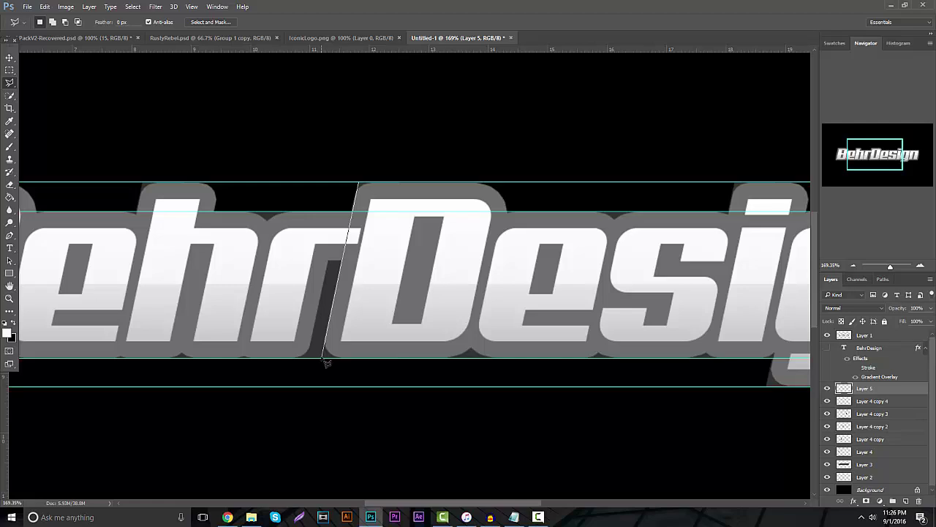
pyautogui.click(322, 358)
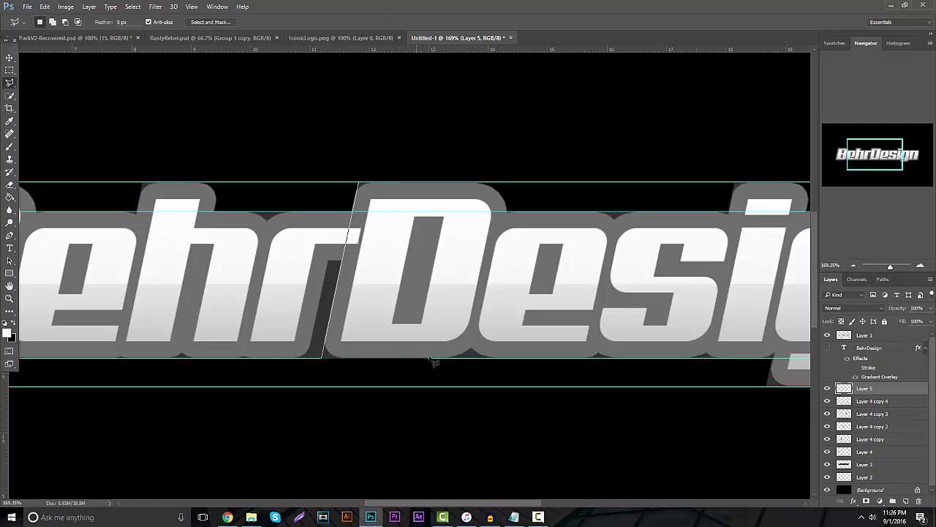
pyautogui.click(206, 357)
pyautogui.click(207, 183)
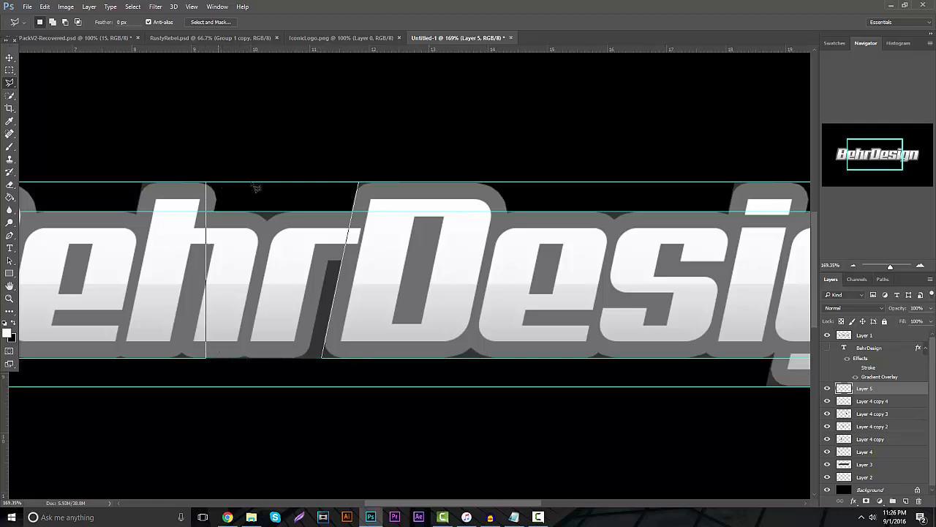
pyautogui.click(360, 187)
# Fill the lassoed area between the h and the D with dark grey and clear the selection
pyautogui.rightClick(316, 203)
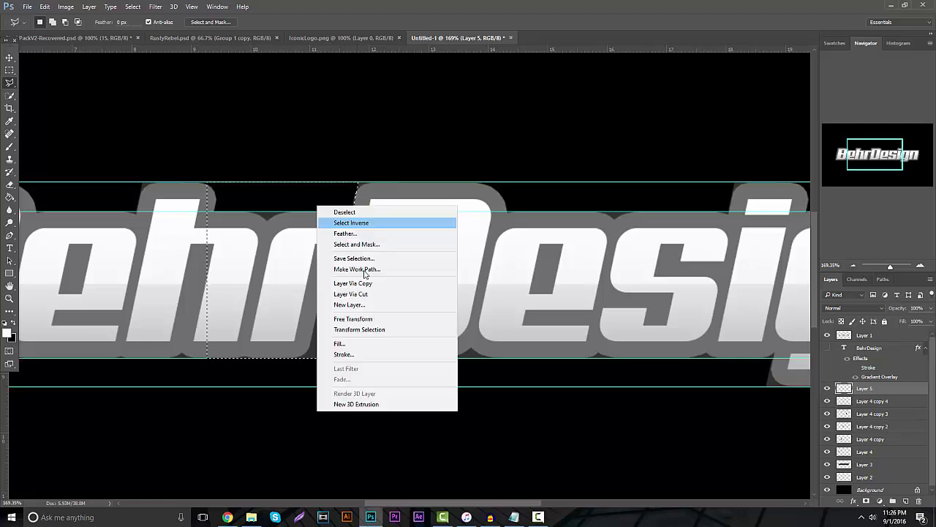
pyautogui.click(386, 343)
pyautogui.click(533, 151)
pyautogui.rightClick(279, 201)
pyautogui.click(300, 221)
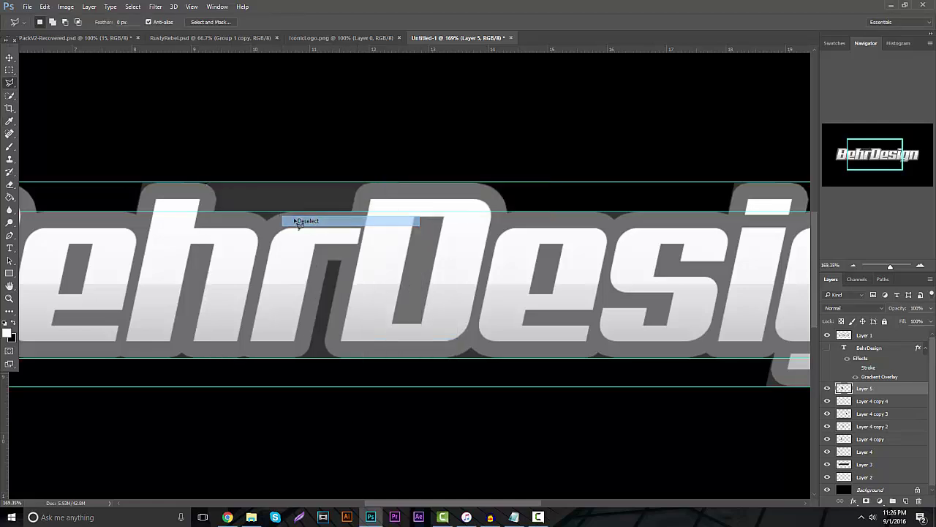
# Delete the left part of the new filled shape and move the remainder to the right outline edge of the h
pyautogui.click(9, 71)
pyautogui.moveTo(58, 78); pyautogui.dragTo(275, 401)
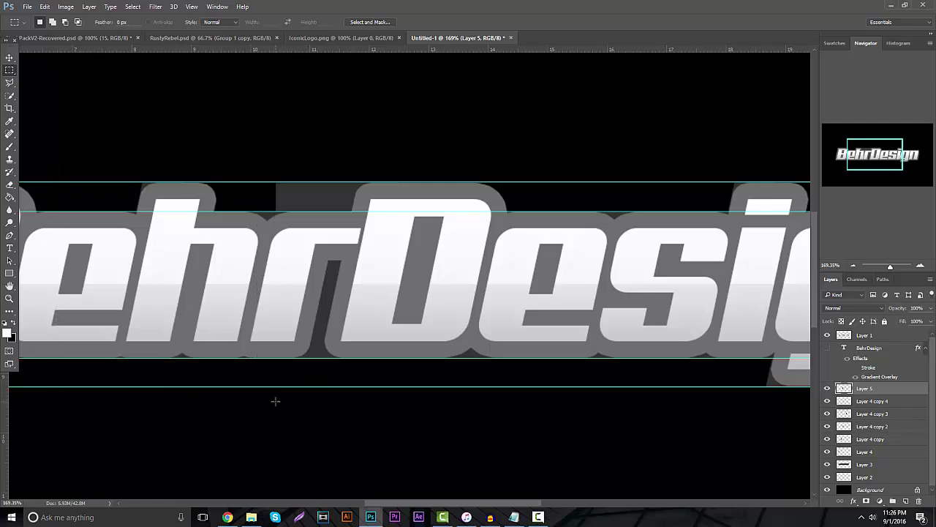
pyautogui.click(10, 58)
pyautogui.moveTo(366, 280); pyautogui.dragTo(229, 282)
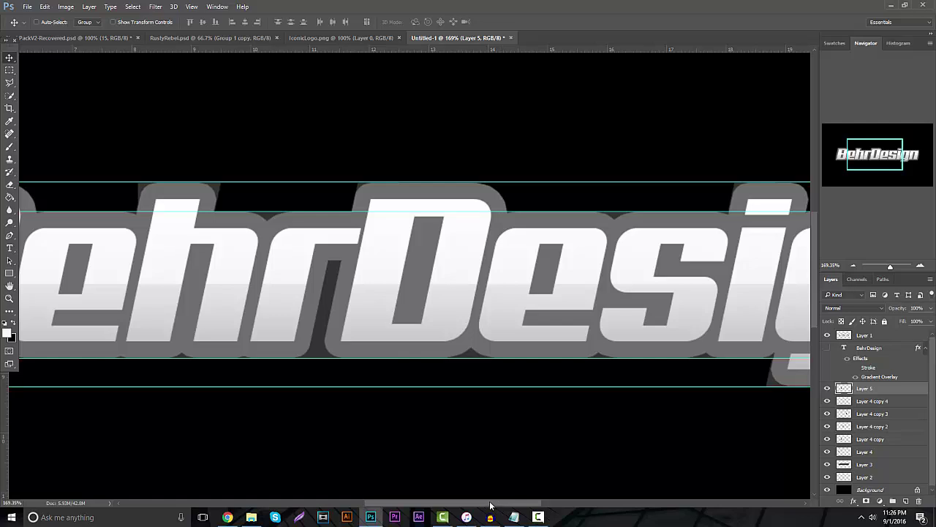
# Delete the part of the shape that sticks out past the left side of the h and clear the selection
pyautogui.moveTo(490, 505); pyautogui.dragTo(457, 505)
pyautogui.click(9, 70)
pyautogui.moveTo(173, 84); pyautogui.dragTo(327, 427)
pyautogui.click(55, 120)
# Duplicate Layer 5 and align the copy with the right outline edge of the i
pyautogui.hotkey('ctrl', 'j')
pyautogui.click(10, 57)
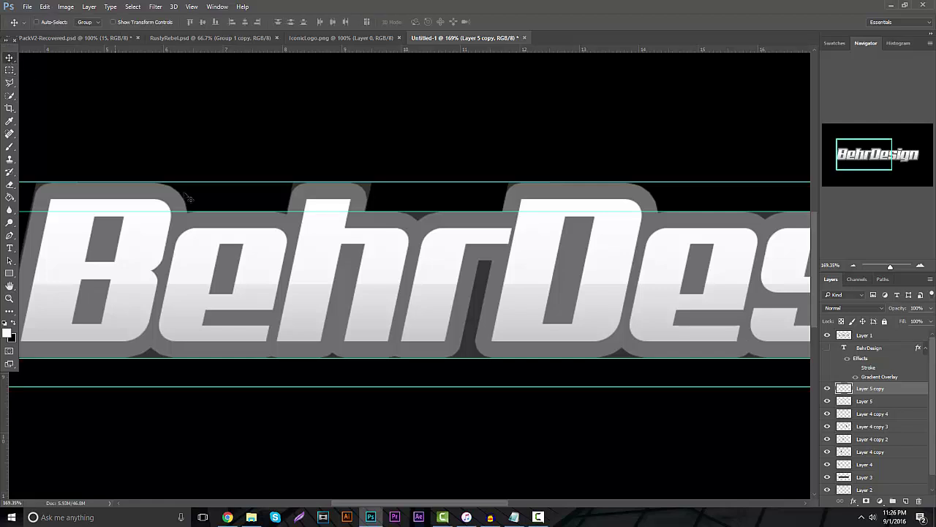
pyautogui.moveTo(458, 504); pyautogui.dragTo(525, 504)
pyautogui.moveTo(234, 273); pyautogui.dragTo(618, 256)
# Place another copy of the shape at the right outline edge of the n and delete the part below the baseline guide
pyautogui.moveTo(546, 505); pyautogui.dragTo(605, 505)
pyautogui.moveTo(505, 292); pyautogui.dragTo(660, 261)
pyautogui.click(10, 69)
pyautogui.moveTo(672, 453)
pyautogui.mouseDown()
pyautogui.moveTo(486, 354)
pyautogui.moveTo(474, 359)
pyautogui.mouseUp()
pyautogui.press('Delete')
pyautogui.hotkey('ctrl', 'd')
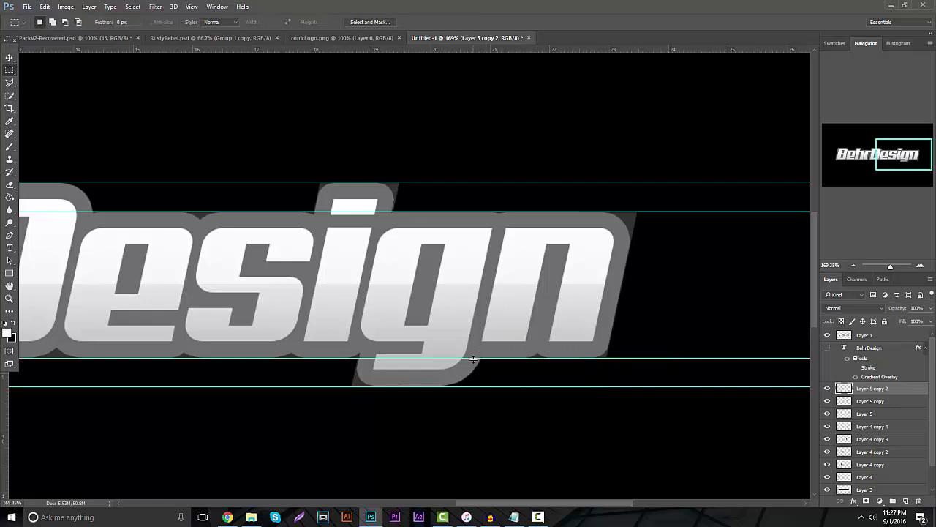
# Select all the dark grey shape layers from Layer 5 copy 2 down to Layer 3 and merge them into one layer
pyautogui.click(10, 297)
pyautogui.moveTo(443, 341); pyautogui.dragTo(360, 345)
pyautogui.moveTo(380, 283); pyautogui.dragTo(429, 271)
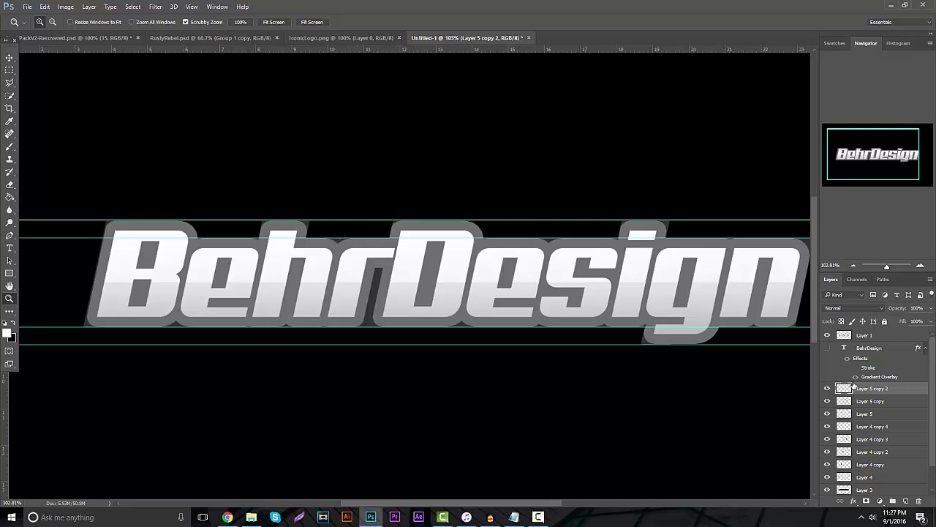
pyautogui.scroll(-2, 855, 396)
pyautogui.keyDown('shift'); pyautogui.click(862, 451); pyautogui.keyUp('shift')
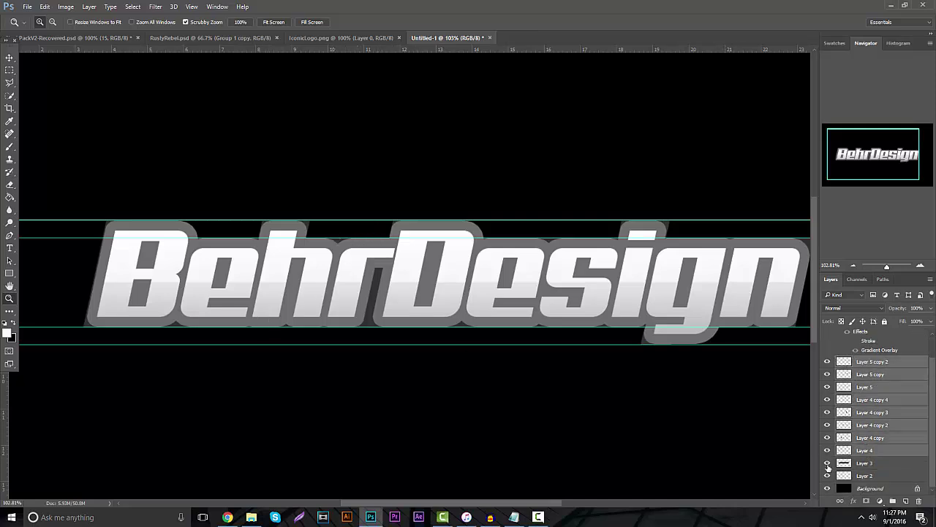
pyautogui.keyDown('shift'); pyautogui.click(861, 463); pyautogui.keyUp('shift')
pyautogui.hotkey('ctrl', 'e')
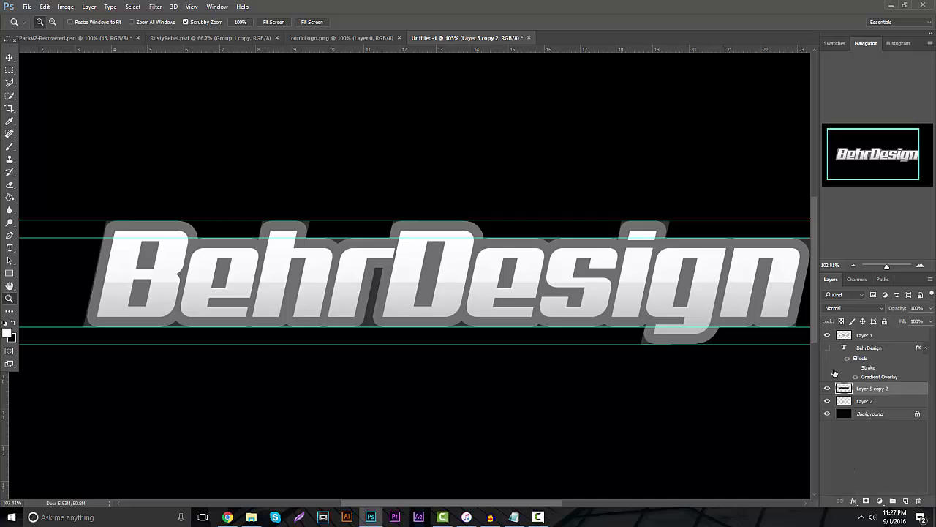
# Check the merged backing shape for gaps by toggling the visibility of Layer 5 copy 2 and Layer 1
pyautogui.click(828, 387)
pyautogui.click(827, 388)
pyautogui.click(827, 388)
pyautogui.click(827, 388)
pyautogui.click(827, 335)
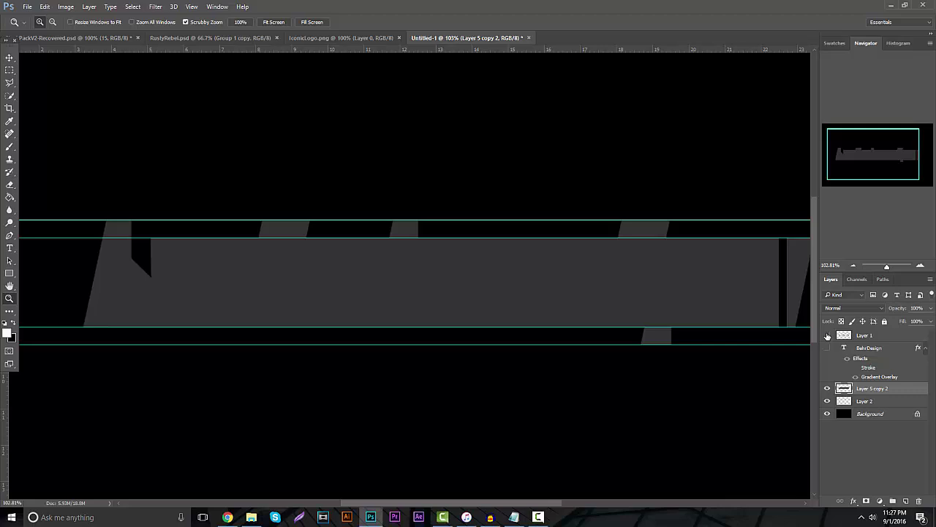
pyautogui.click(827, 335)
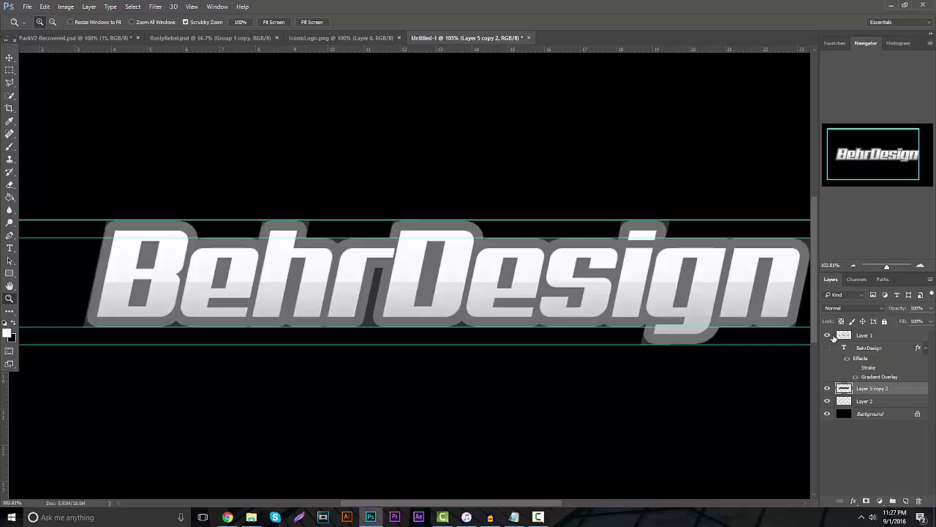
# Hide Layer 1 and lasso the central dark grey band between the two middle guides so that the selection covers its gaps
pyautogui.click(828, 335)
pyautogui.click(10, 83)
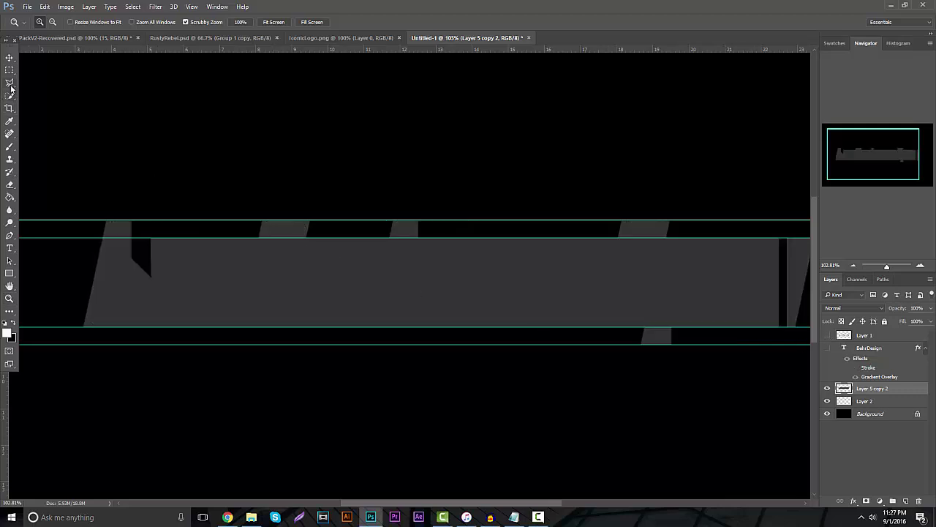
pyautogui.click(114, 328)
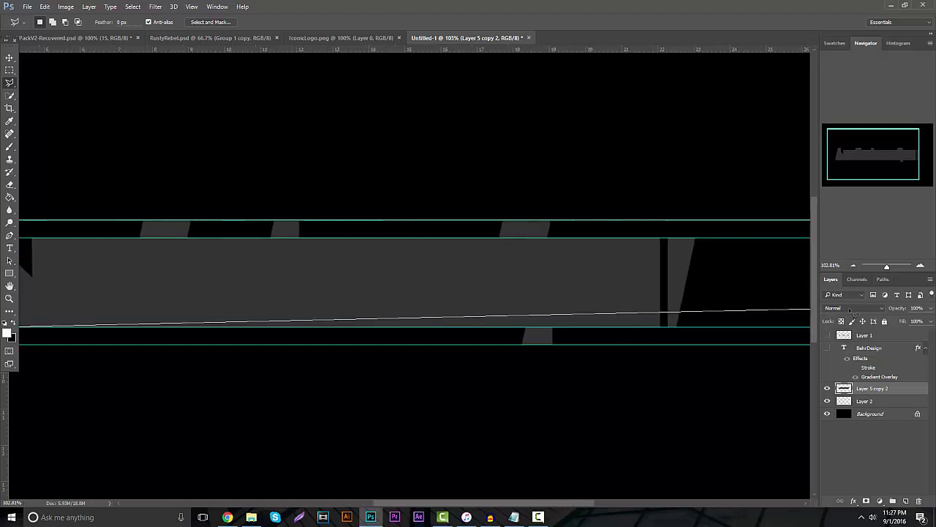
pyautogui.click(601, 327)
pyautogui.click(599, 238)
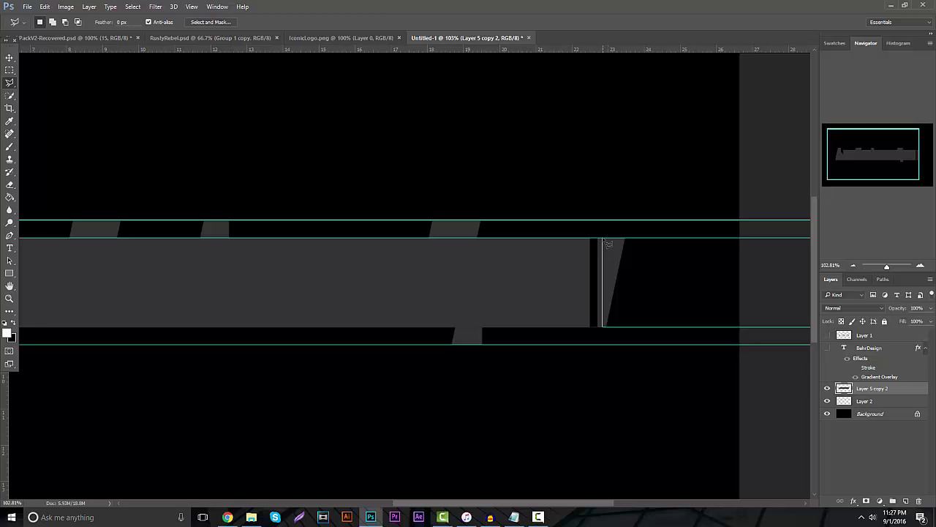
pyautogui.click(397, 238)
pyautogui.click(386, 274)
pyautogui.doubleClick(382, 239)
# Fill the selected band with dark grey to close its gaps and clear the selection
pyautogui.rightClick(439, 285)
pyautogui.click(510, 417)
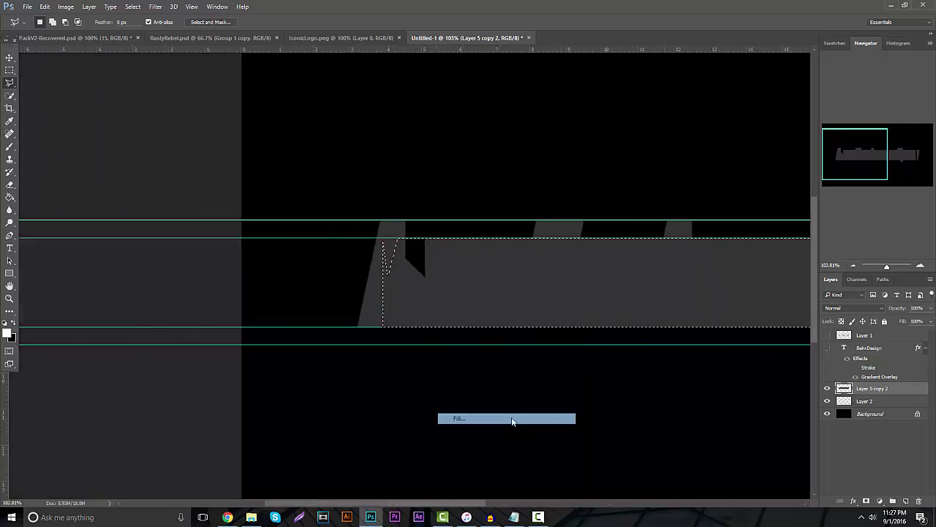
pyautogui.click(536, 155)
pyautogui.rightClick(468, 207)
pyautogui.click(484, 211)
# Keep Layer 1 hidden, show the BehrDesign text layer and switch its Stroke effect back on
pyautogui.click(828, 336)
pyautogui.moveTo(482, 509); pyautogui.dragTo(547, 489)
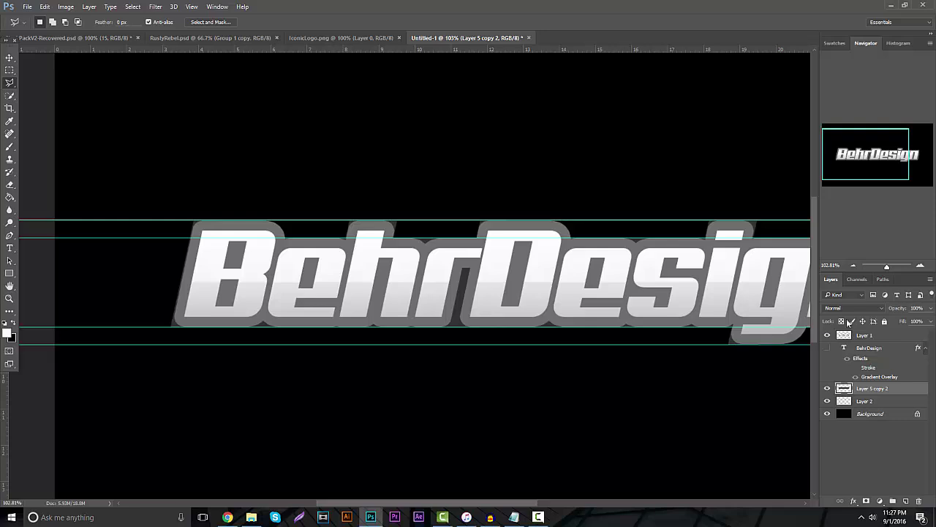
pyautogui.click(828, 335)
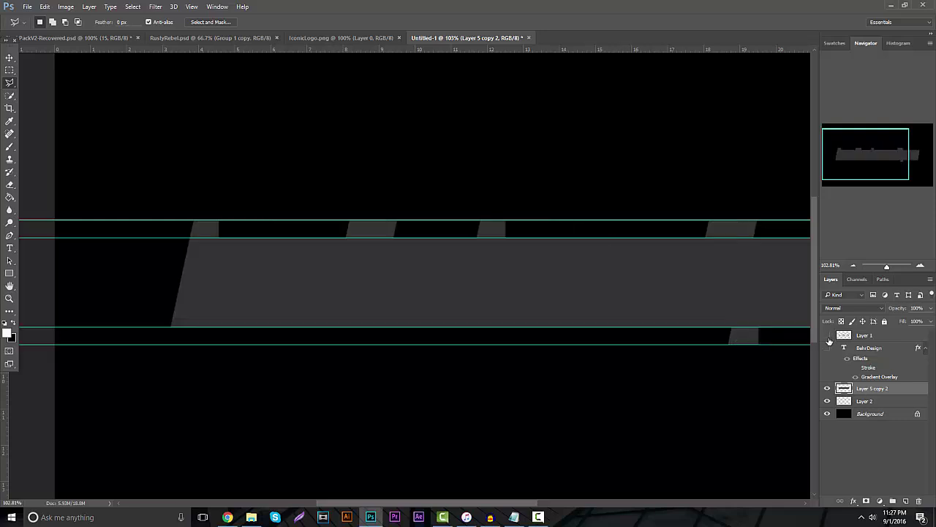
pyautogui.click(828, 344)
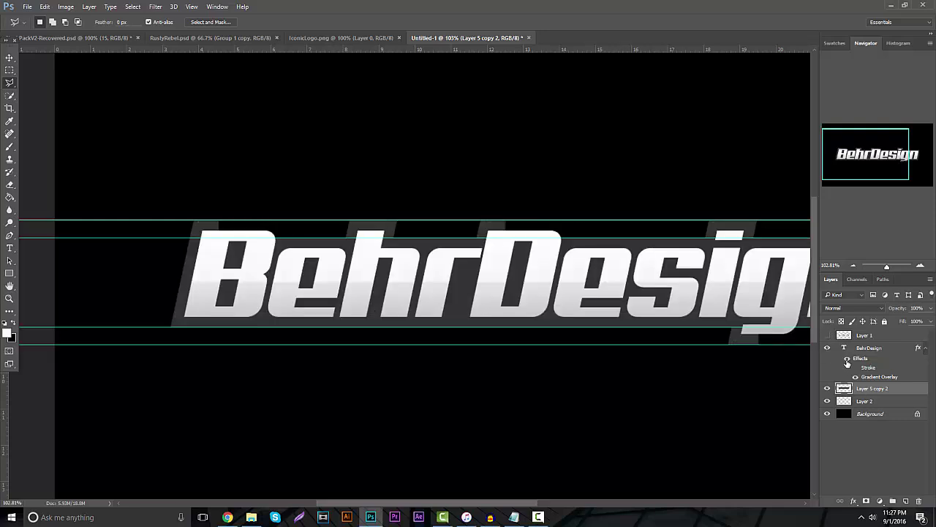
pyautogui.click(856, 368)
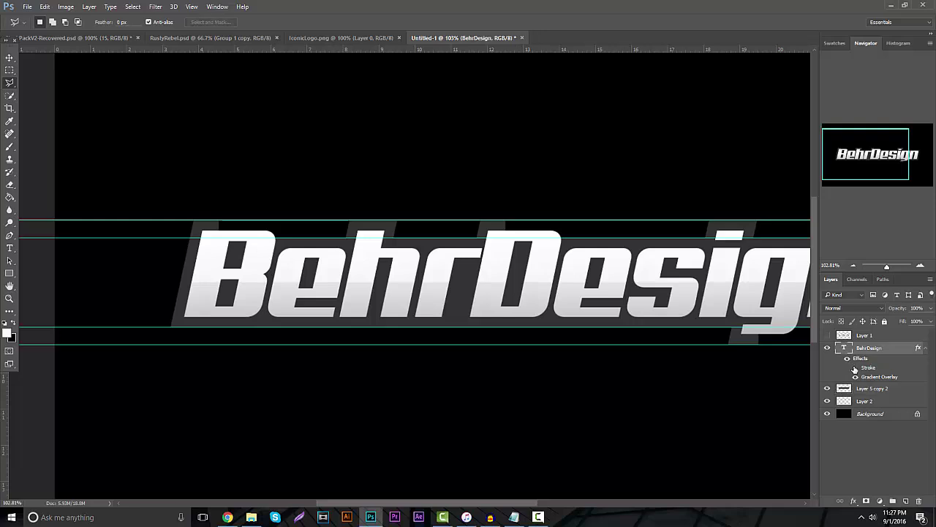
pyautogui.click(855, 367)
# Set the BehrDesign text layer's Stroke colour to 303030, sampled from the dark grey backing shape
pyautogui.rightClick(872, 352)
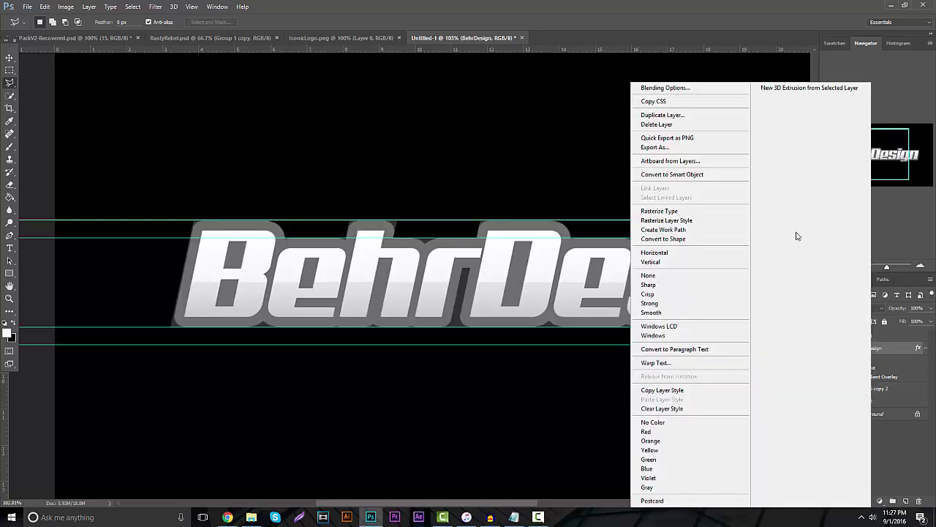
pyautogui.click(684, 86)
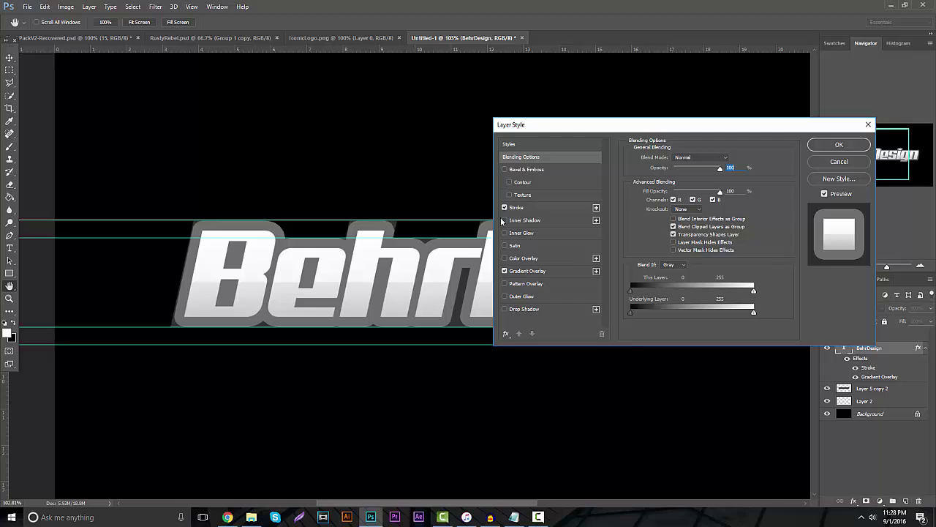
pyautogui.click(516, 208)
pyautogui.click(652, 228)
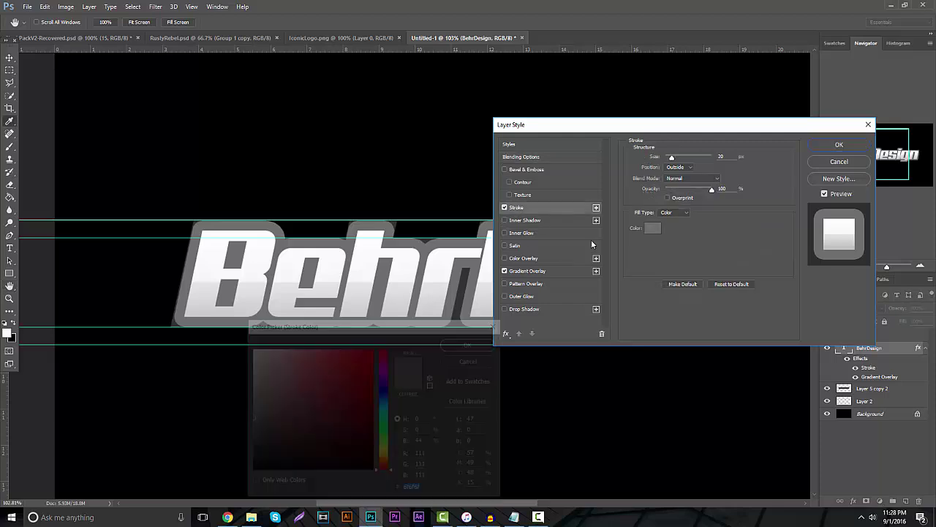
pyautogui.press('BackSpace')
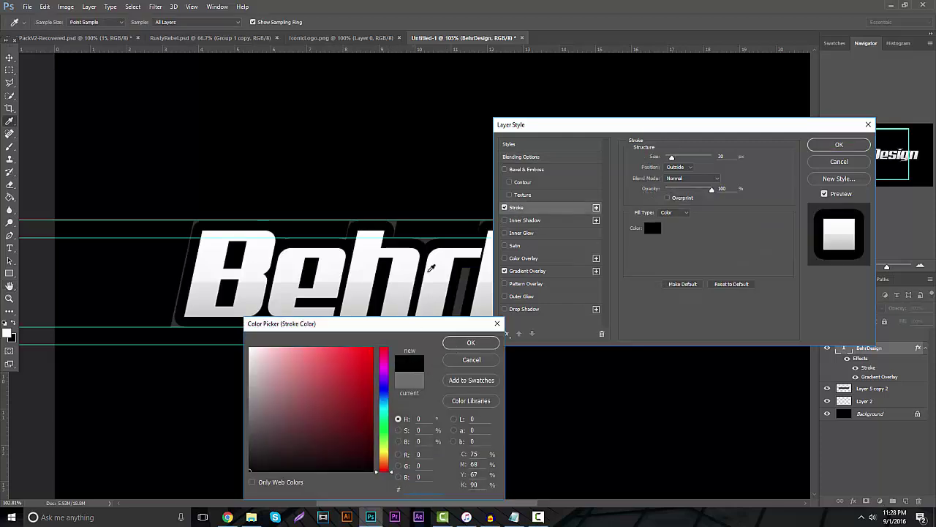
pyautogui.click(399, 218)
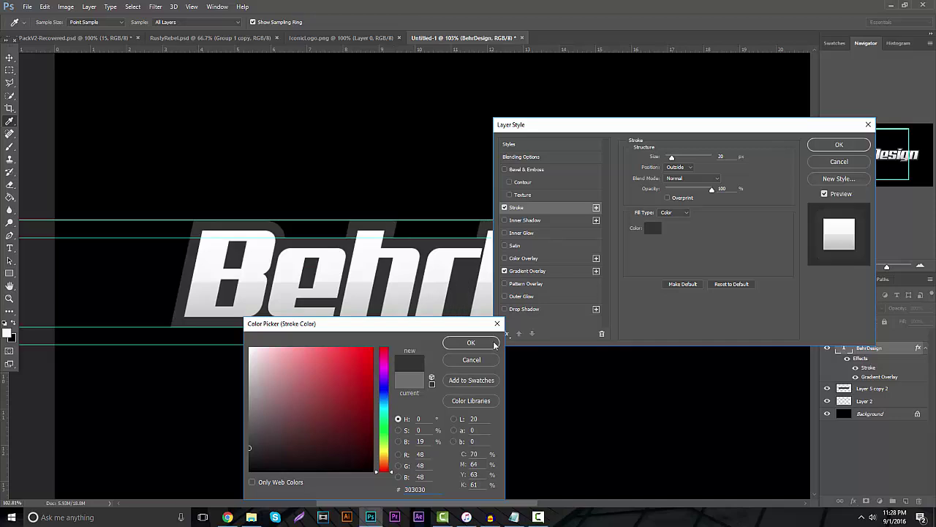
pyautogui.click(472, 344)
pyautogui.click(829, 146)
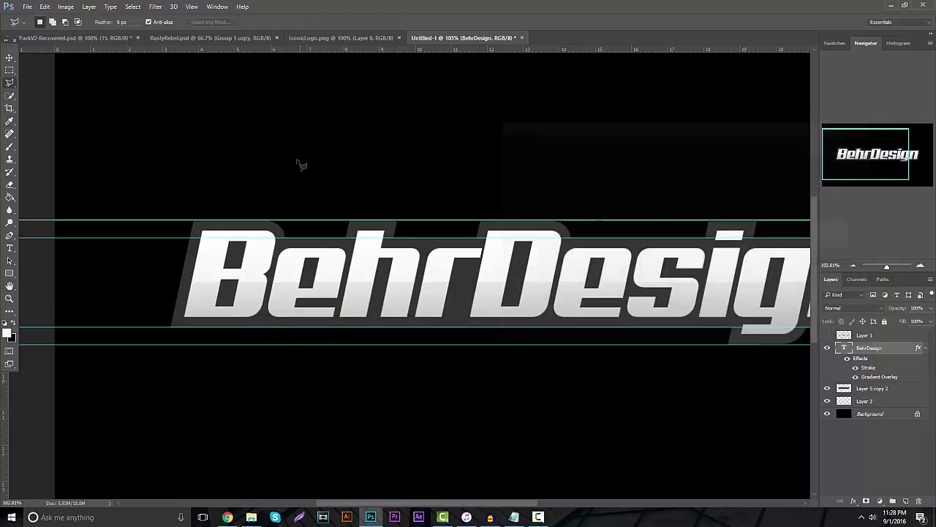
# Hide the guides, check the backing shape's visibility and duplicate the BehrDesign text layer
pyautogui.hotkey('ctrl', 'h')
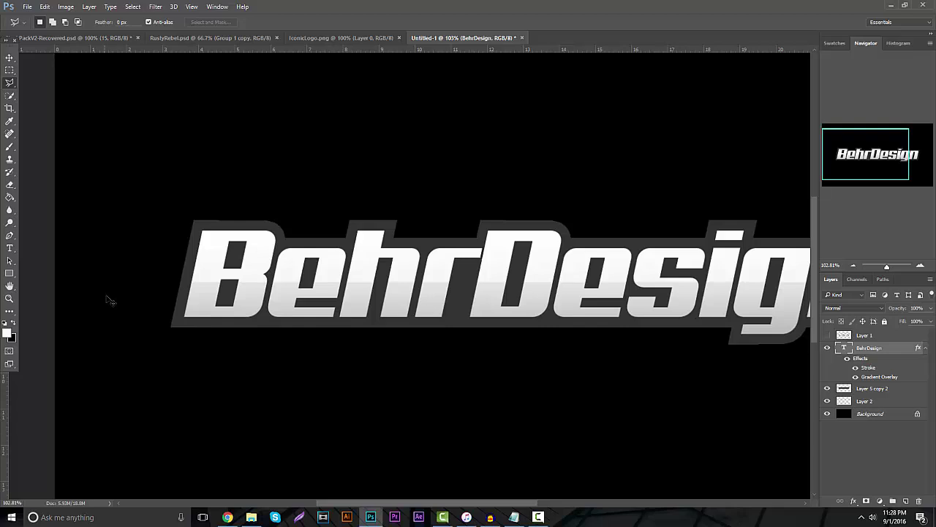
pyautogui.moveTo(507, 503); pyautogui.dragTo(546, 502)
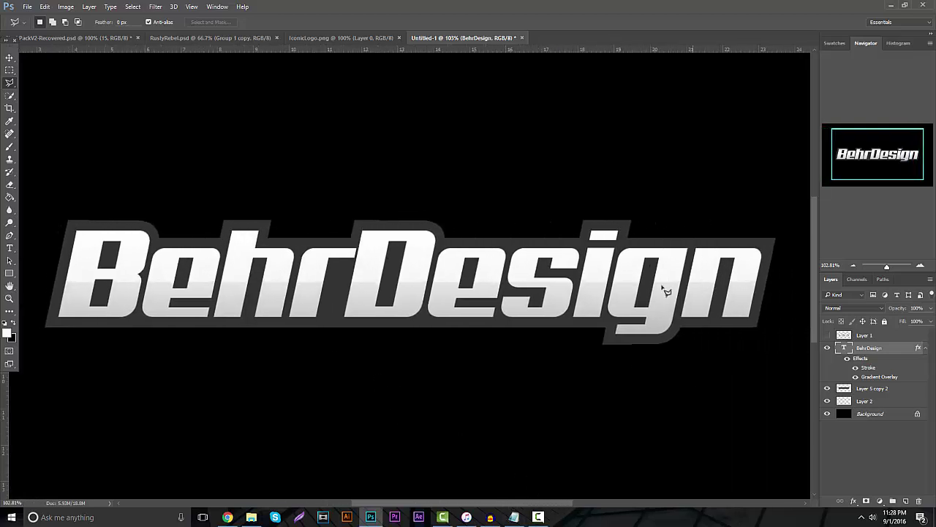
pyautogui.click(10, 58)
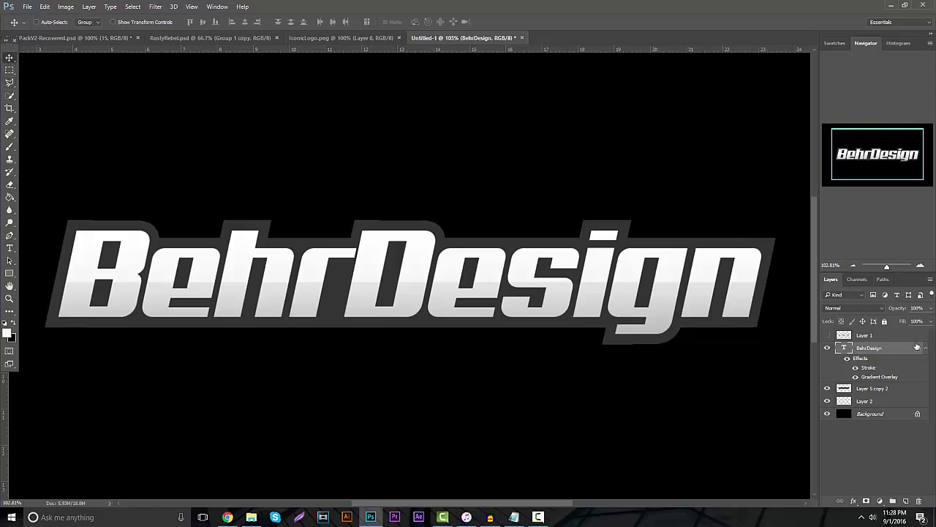
pyautogui.click(827, 389)
pyautogui.click(827, 389)
pyautogui.hotkey('ctrl', 'j')
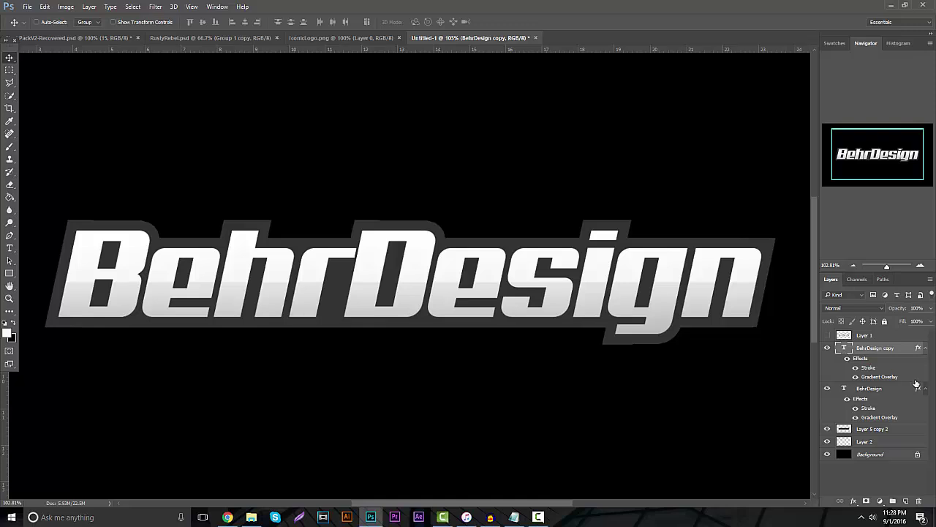
# Place the BehrDesign copy beneath the original text layer, group it with Layer 5 copy 2 and merge a duplicate of the group
pyautogui.click(926, 388)
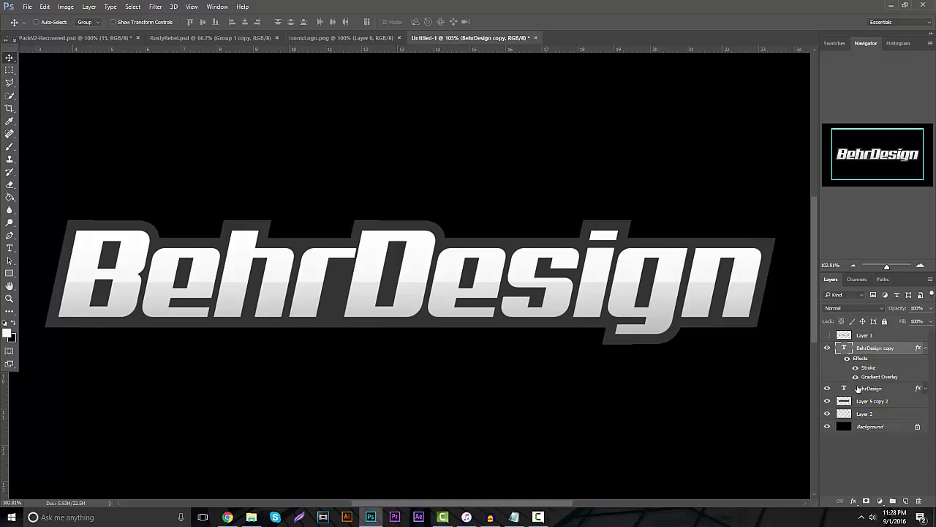
pyautogui.moveTo(832, 360); pyautogui.dragTo(861, 402)
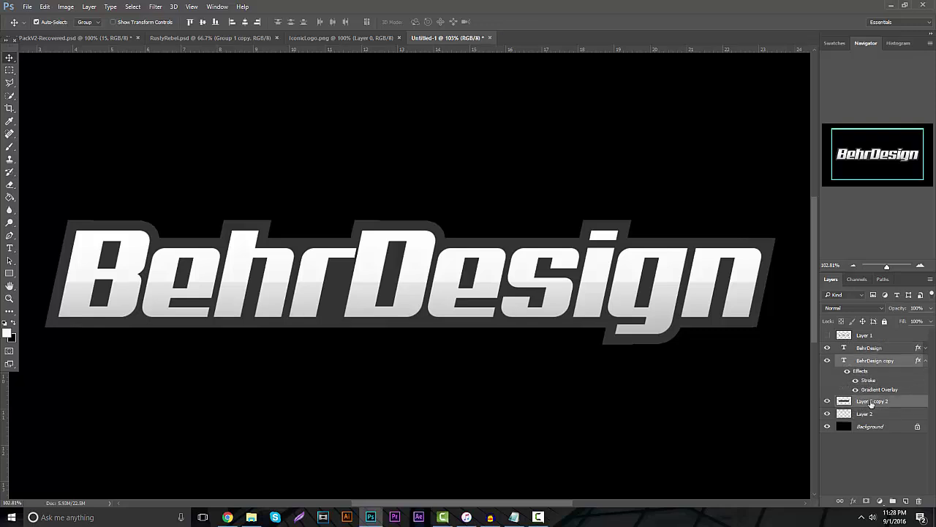
pyautogui.keyDown('shift'); pyautogui.click(857, 362); pyautogui.keyUp('shift')
pyautogui.hotkey('ctrl', 'g')
pyautogui.hotkey('ctrl', 'j')
pyautogui.hotkey('ctrl', 'e')
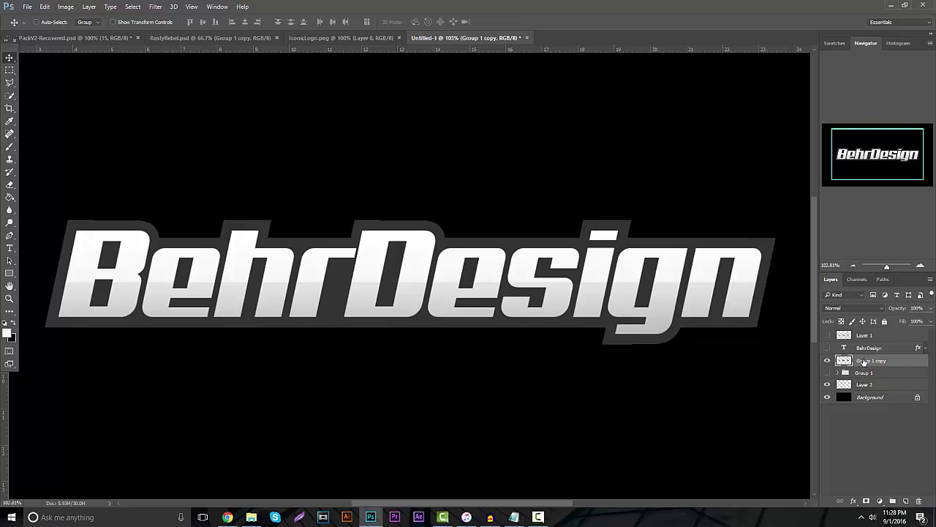
pyautogui.click(827, 360)
pyautogui.click(827, 360)
# Add a 10 px outside Stroke effect in colour 00c0ff to the Group 1 copy layer
pyautogui.rightClick(872, 363)
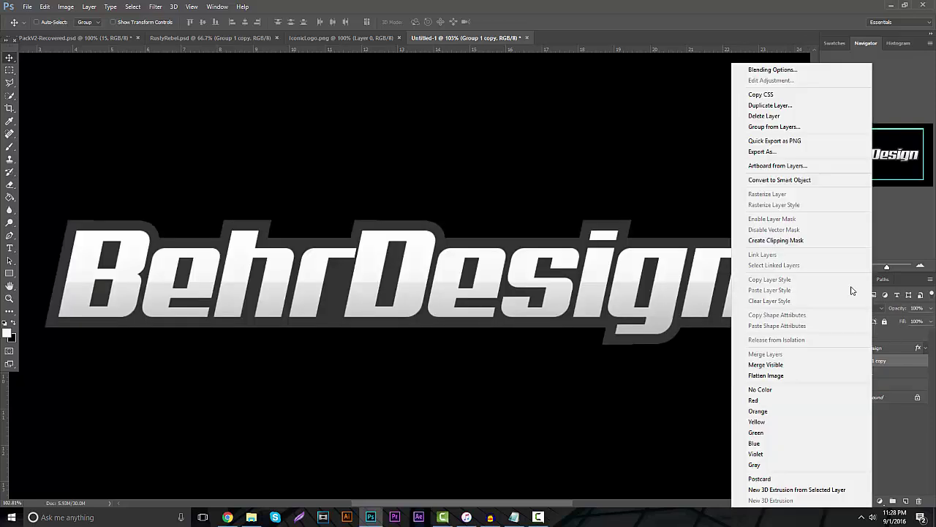
pyautogui.click(796, 68)
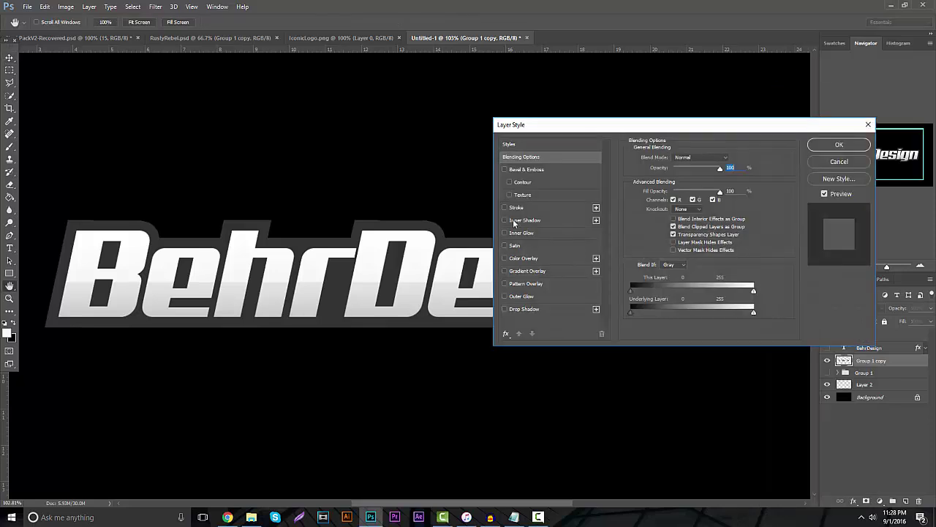
pyautogui.click(516, 208)
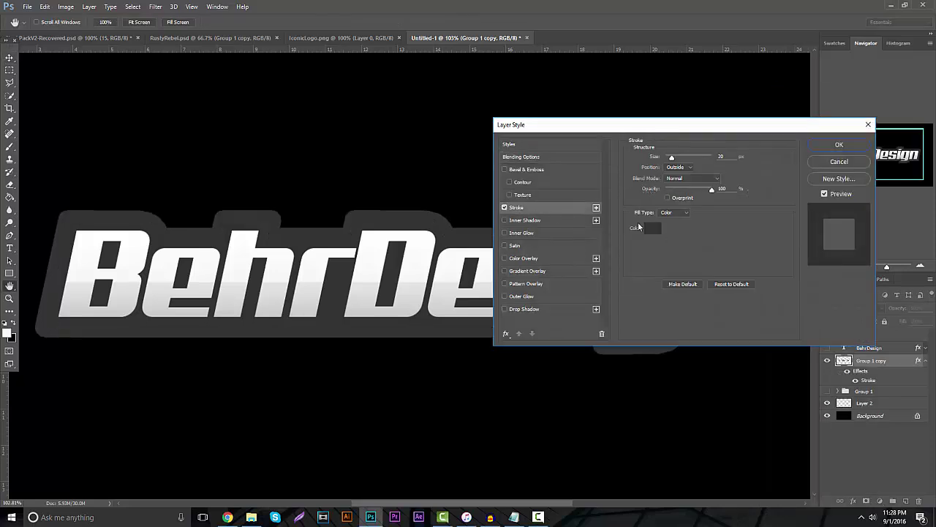
pyautogui.click(679, 168)
pyautogui.moveTo(671, 158); pyautogui.dragTo(668, 157)
pyautogui.click(655, 231)
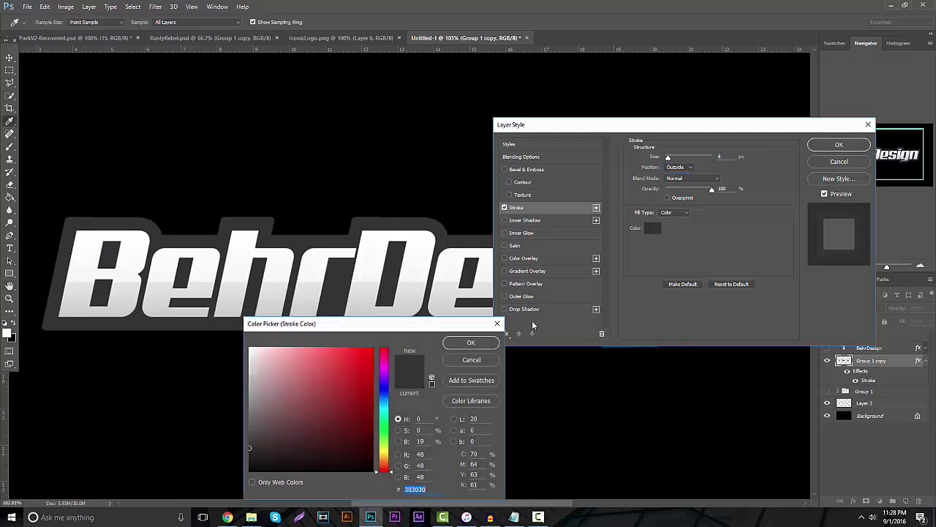
pyautogui.write('00c0ff')
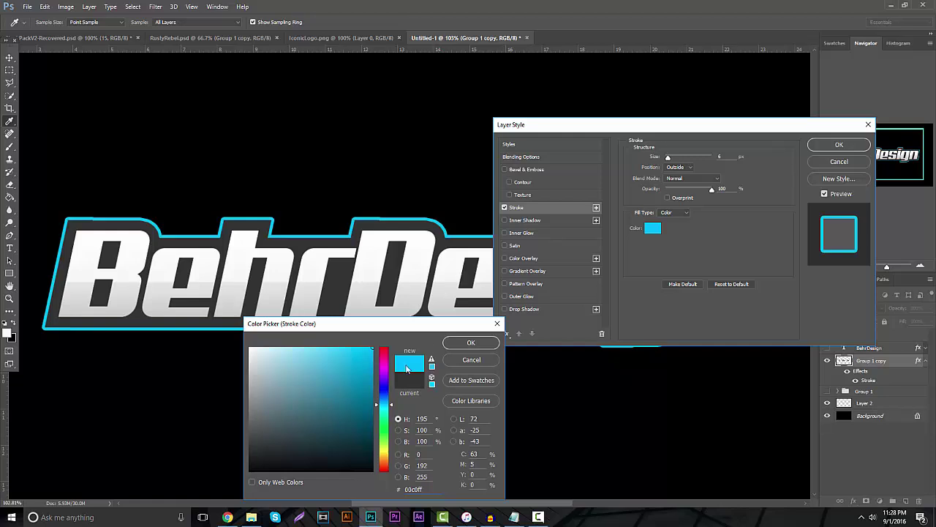
pyautogui.click(471, 342)
pyautogui.moveTo(672, 158)
pyautogui.mouseDown()
pyautogui.moveTo(682, 159)
pyautogui.moveTo(670, 160)
pyautogui.mouseUp()
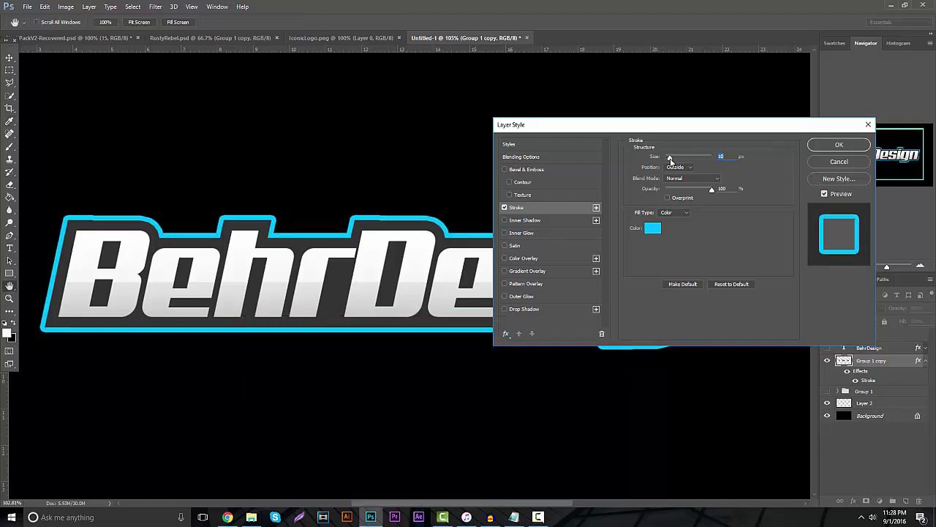
pyautogui.click(813, 144)
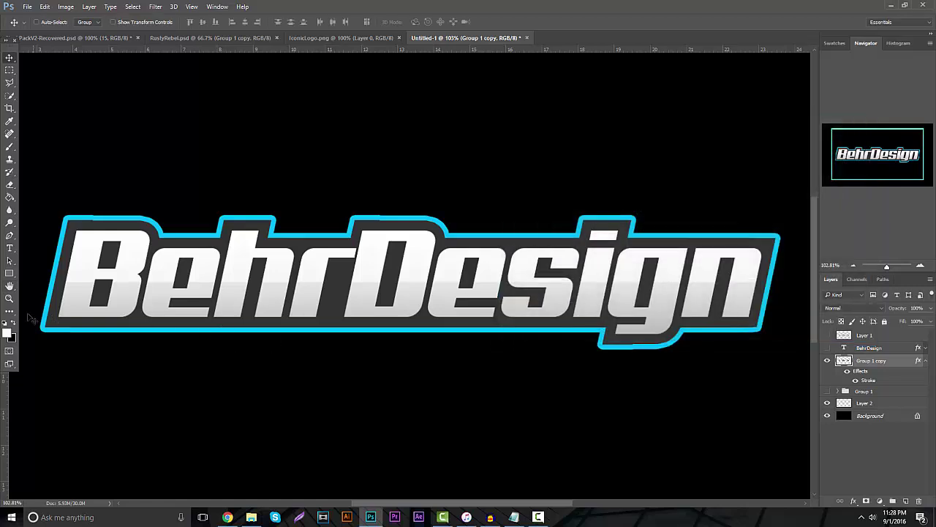
# Inspect the blue outline along the upper and lower edges of the BehrDesign logo and view the whole canvas
pyautogui.click(10, 298)
pyautogui.moveTo(468, 234)
pyautogui.mouseDown()
pyautogui.moveTo(409, 235)
pyautogui.moveTo(458, 235)
pyautogui.mouseUp()
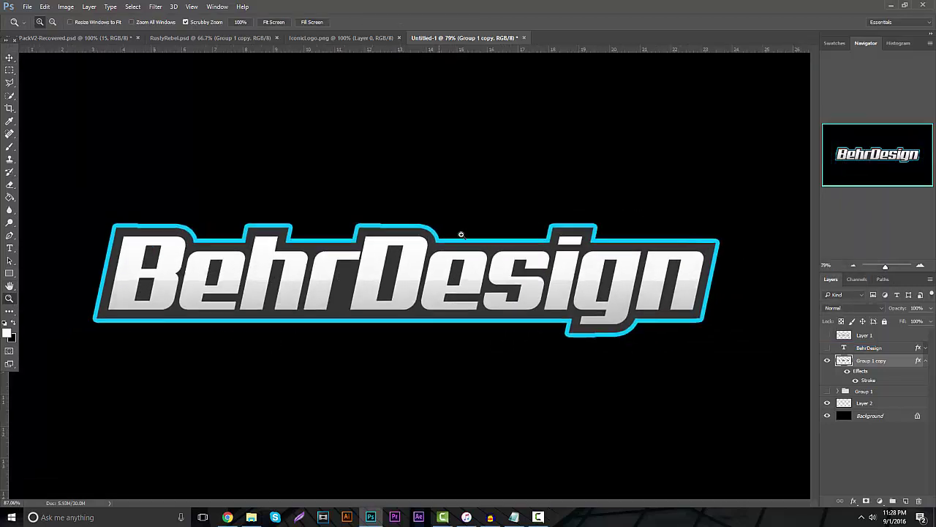
pyautogui.click(9, 71)
pyautogui.moveTo(85, 164); pyautogui.dragTo(769, 226)
pyautogui.click(769, 226)
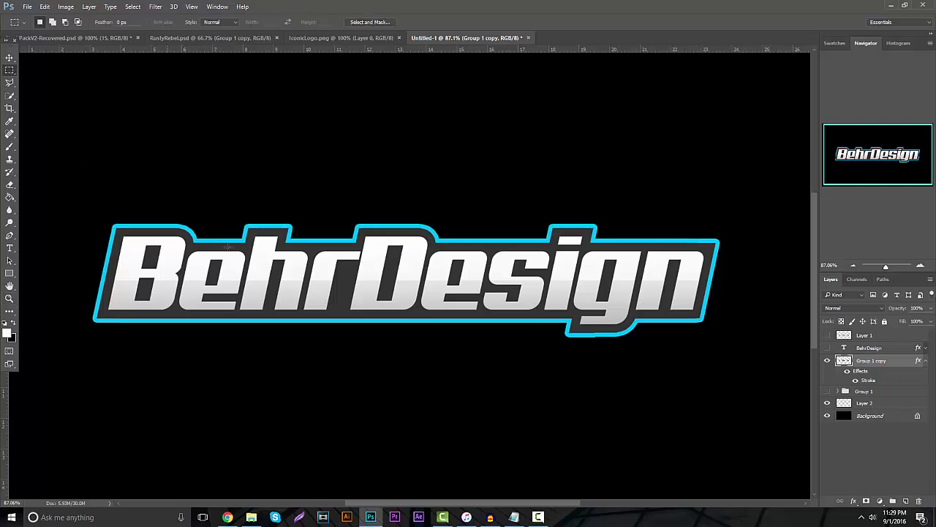
pyautogui.moveTo(733, 424); pyautogui.dragTo(426, 318)
pyautogui.click(427, 333)
pyautogui.click(10, 298)
pyautogui.moveTo(410, 277)
pyautogui.mouseDown()
pyautogui.moveTo(344, 278)
pyautogui.moveTo(409, 279)
pyautogui.mouseUp()
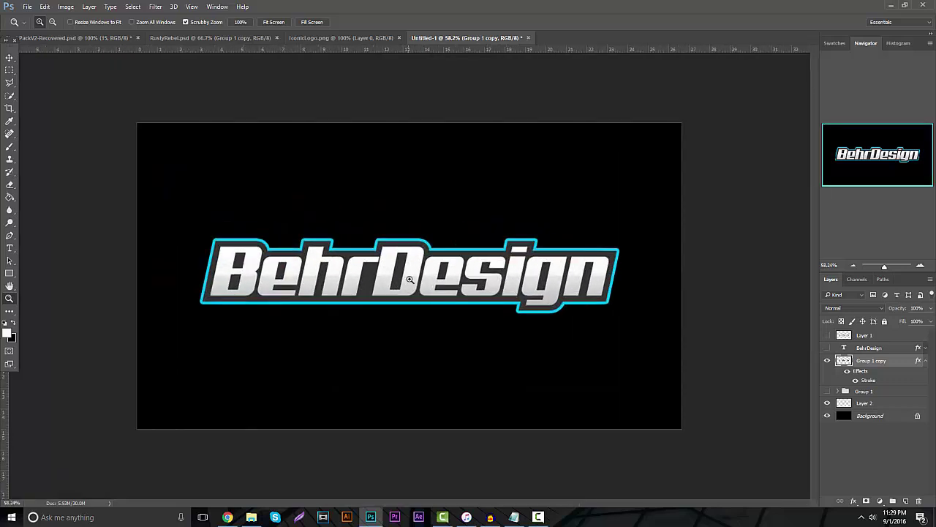
pyautogui.hotkey('ctrl', '+')
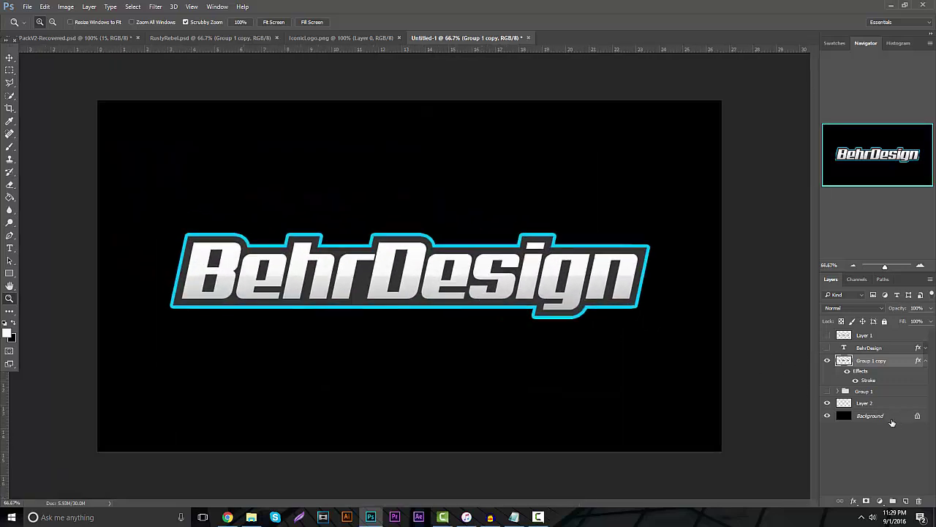
# Fill a new layer above the Background with dark teal 001d26 and reduce that layer's opacity to about 26%
pyautogui.click(892, 416)
pyautogui.click(906, 501)
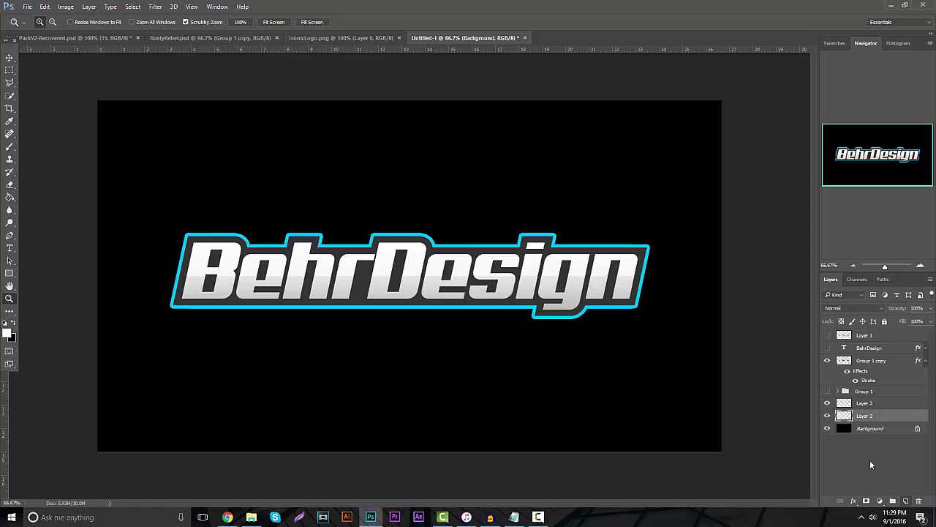
pyautogui.click(8, 332)
pyautogui.click(181, 274)
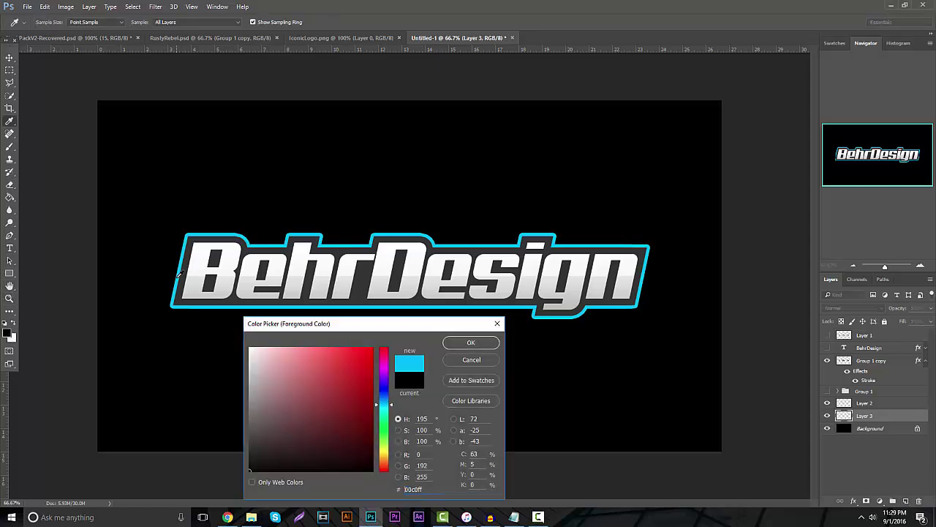
pyautogui.click(373, 435)
pyautogui.moveTo(353, 448)
pyautogui.mouseDown()
pyautogui.moveTo(342, 451)
pyautogui.moveTo(384, 454)
pyautogui.mouseUp()
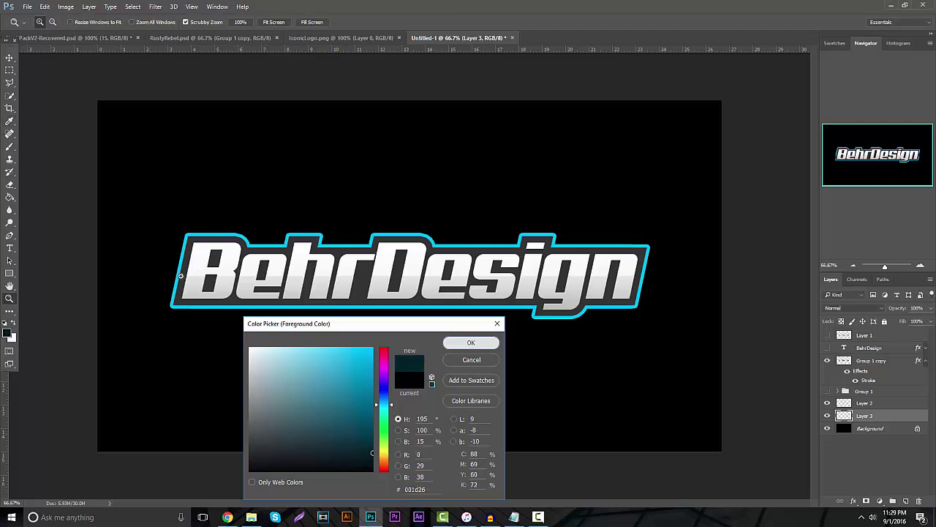
pyautogui.press('Return')
pyautogui.click(10, 197)
pyautogui.click(159, 178)
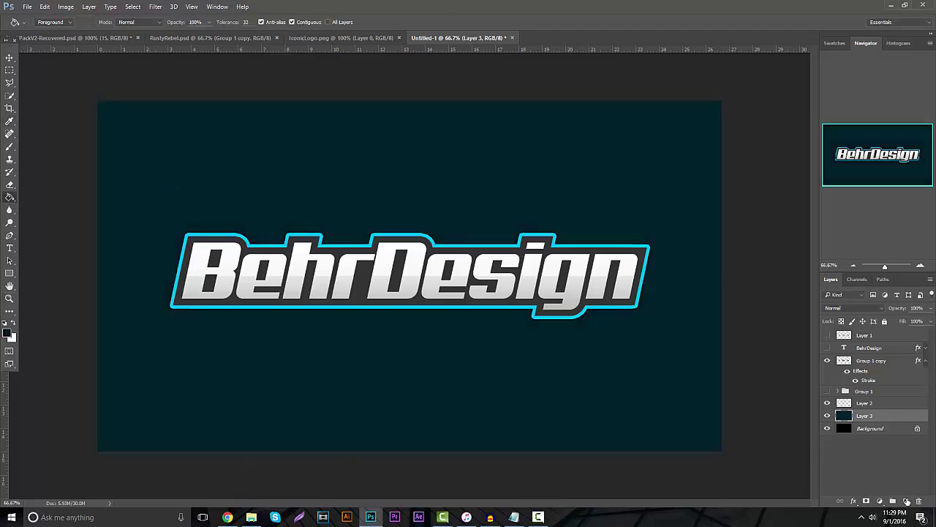
pyautogui.click(930, 308)
pyautogui.moveTo(905, 321); pyautogui.dragTo(898, 323)
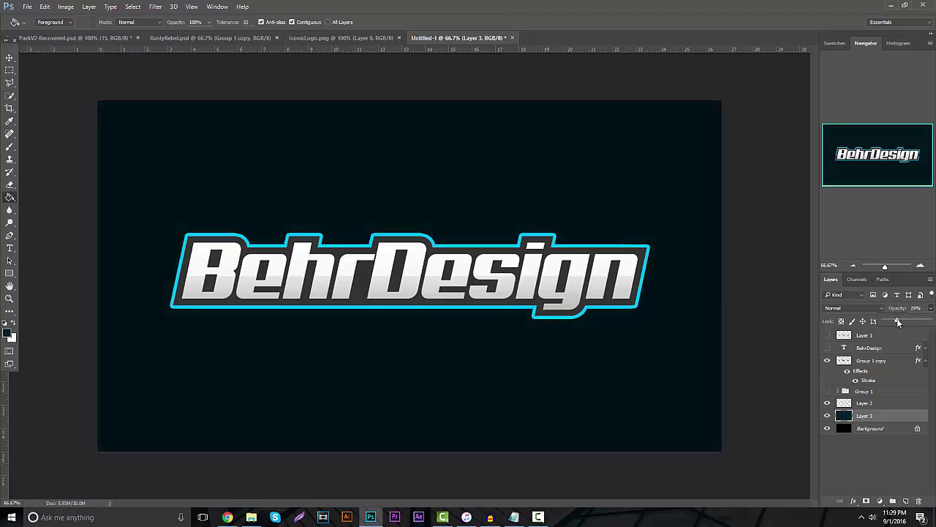
# Bring the light effect layer 15 from PackV2-Recovered.psd into Untitled-1, above Group 1 copy, and position it over the right part of the canvas
pyautogui.click(80, 38)
pyautogui.press('v')
pyautogui.moveTo(442, 125); pyautogui.dragTo(786, 252)
pyautogui.moveTo(876, 417); pyautogui.dragTo(872, 357)
pyautogui.moveTo(671, 290); pyautogui.dragTo(685, 275)
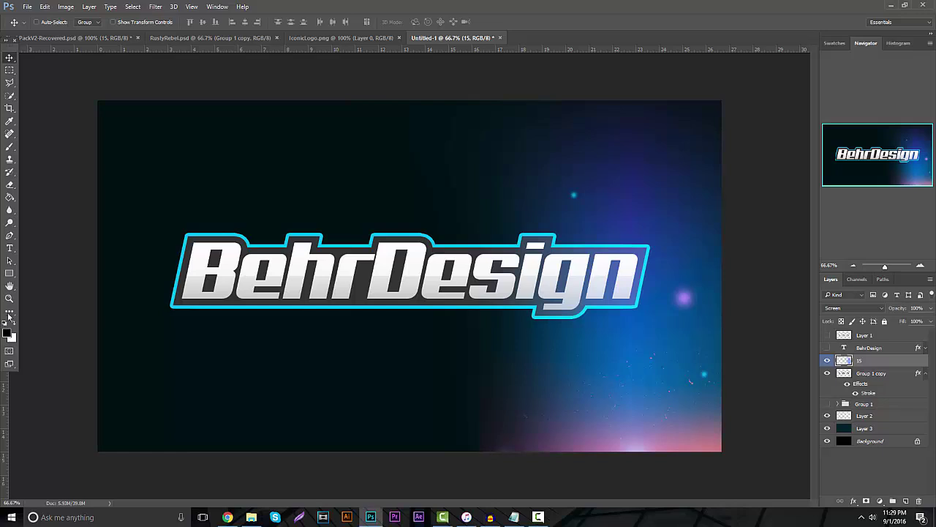
# Draw a black 1922 x 370 px rectangle across the canvas below the logo and place a duplicate above the logo
pyautogui.click(9, 273)
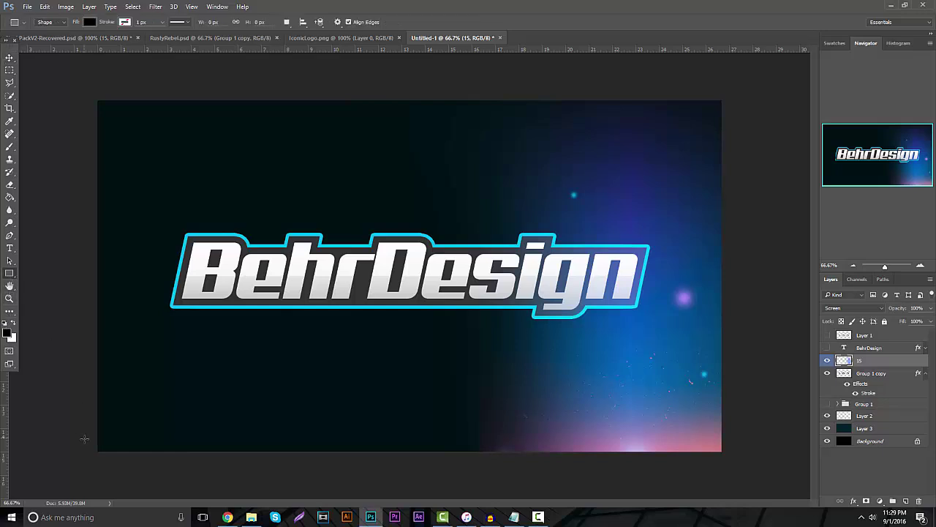
pyautogui.moveTo(96, 452)
pyautogui.mouseDown()
pyautogui.moveTo(677, 354)
pyautogui.moveTo(724, 332)
pyautogui.mouseUp()
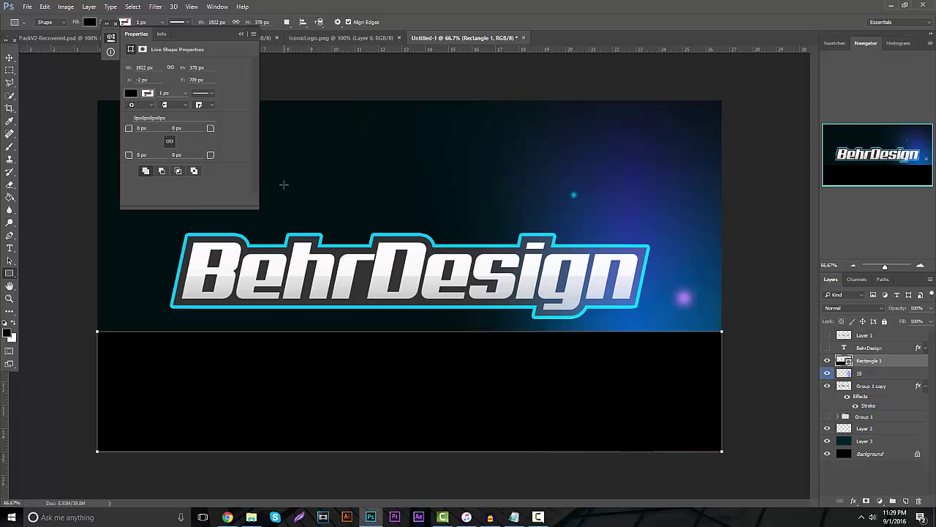
pyautogui.hotkey('ctrl', 'j')
pyautogui.click(9, 58)
pyautogui.moveTo(380, 382); pyautogui.dragTo(398, 189)
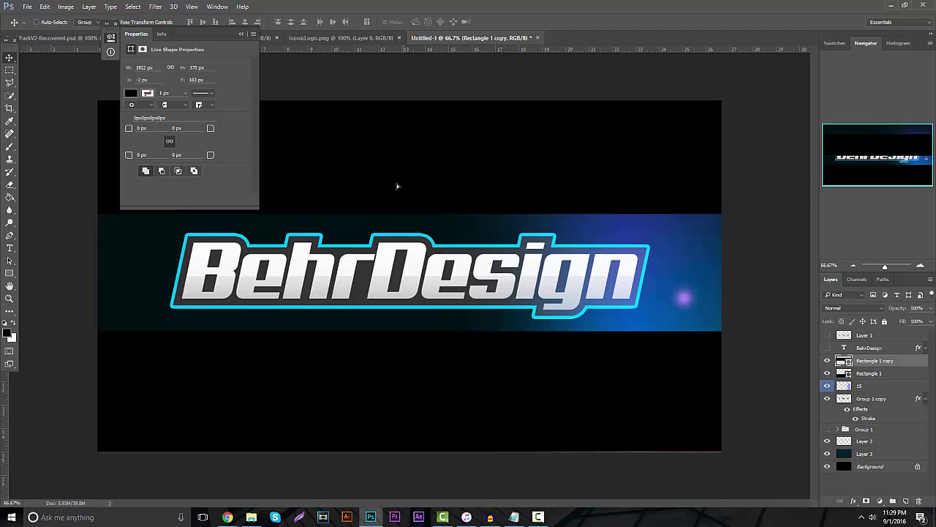
pyautogui.click(242, 34)
# Lower the opacity of the dark teal Layer 3 slightly
pyautogui.click(864, 454)
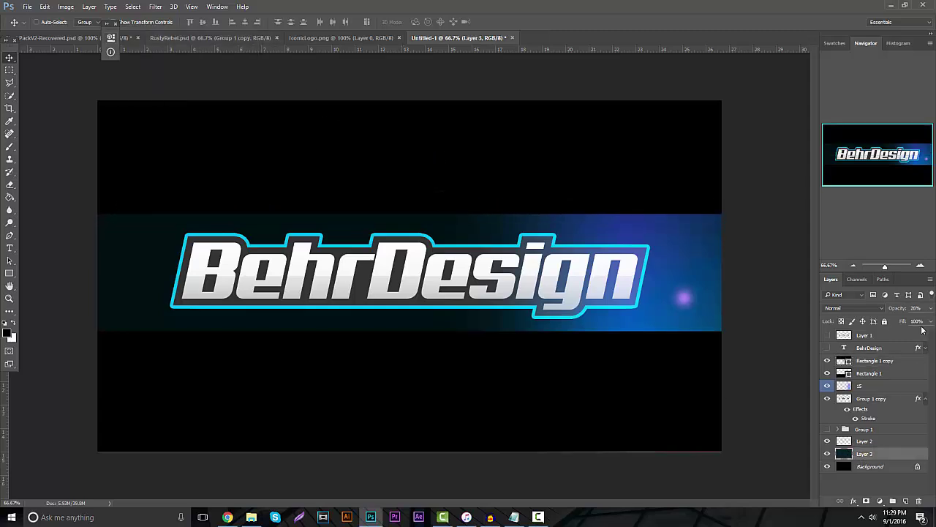
pyautogui.click(930, 308)
pyautogui.moveTo(888, 321); pyautogui.dragTo(885, 321)
# Duplicate the light effect layer 15 and move the copy over the left half of the banner strip
pyautogui.click(886, 385)
pyautogui.hotkey('ctrl', 'j')
pyautogui.moveTo(374, 190); pyautogui.dragTo(362, 271)
pyautogui.click(9, 184)
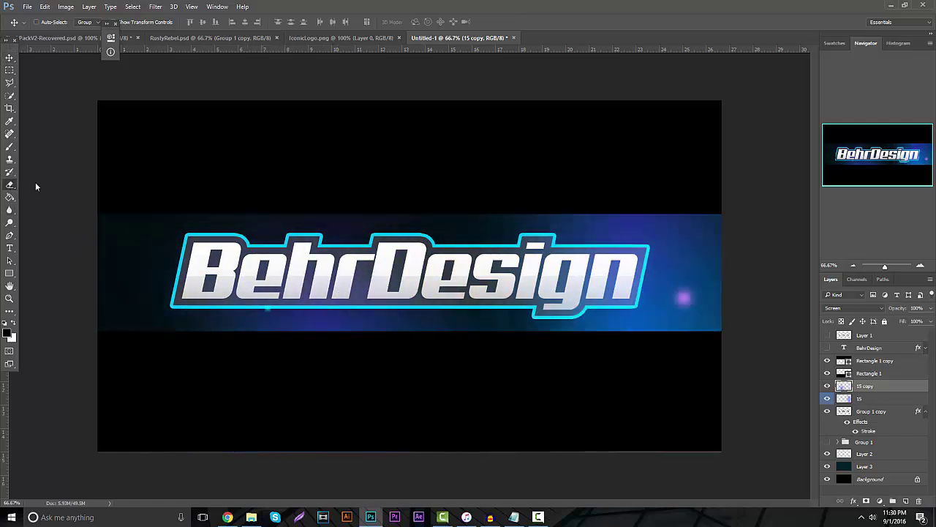
pyautogui.click(9, 298)
pyautogui.moveTo(521, 253); pyautogui.dragTo(454, 328)
# Capture the banner strip with the screenshot tool, upload the image and switch to the Chrome browser
pyautogui.click(325, 517)
pyautogui.moveTo(108, 217); pyautogui.dragTo(711, 331)
pyautogui.click(619, 334)
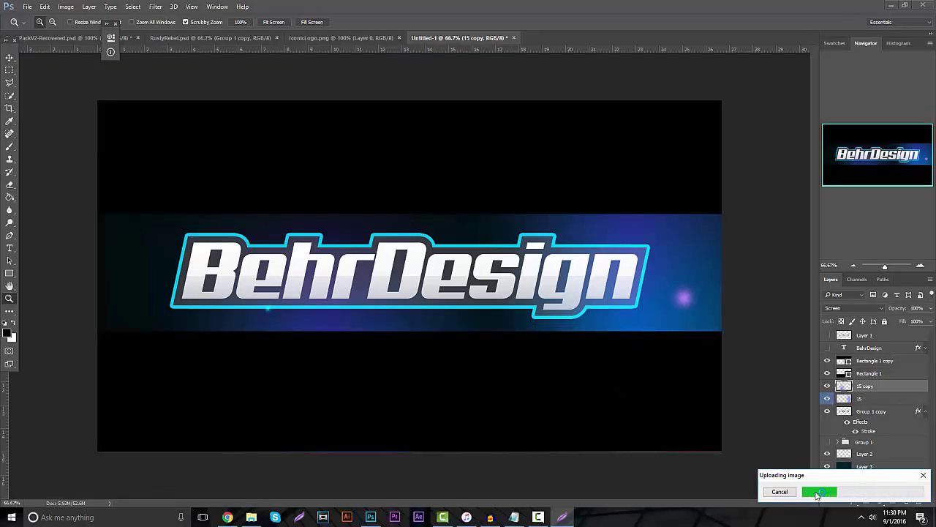
pyautogui.click(228, 517)
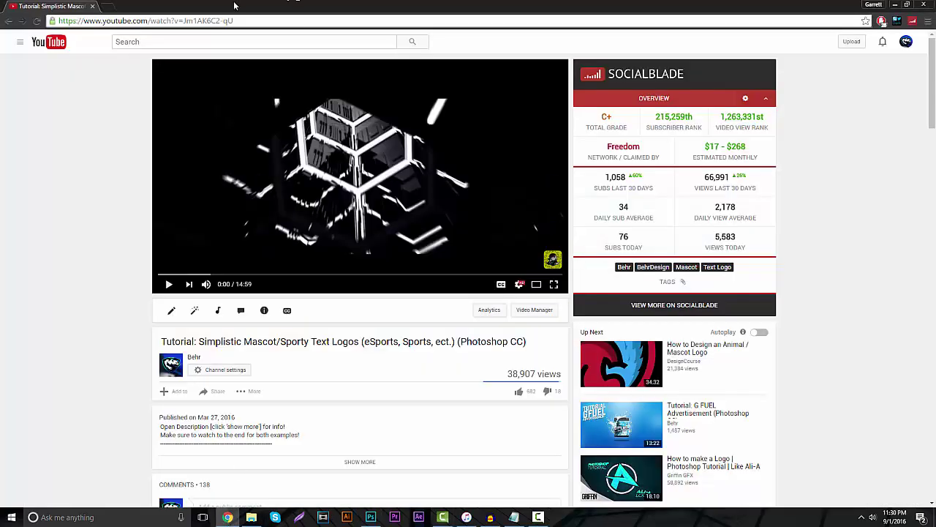
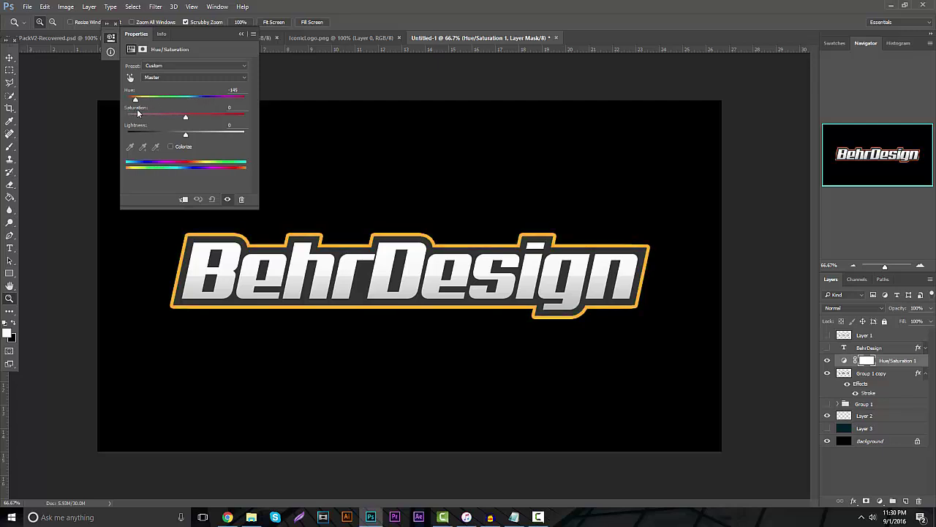
# Undo the last hue change and delete the Hue/Saturation 1 adjustment layer along with its mask
pyautogui.click(241, 34)
pyautogui.hotkey('ctrl', 'z')
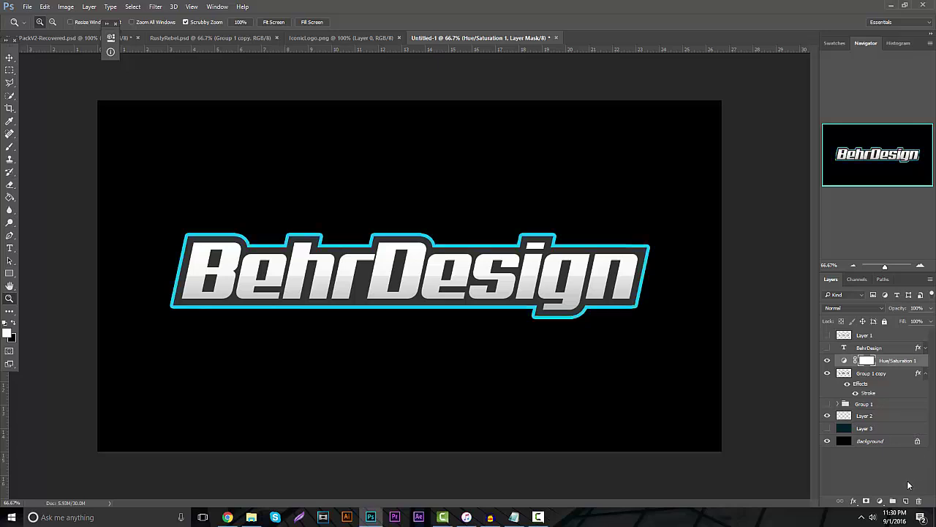
pyautogui.click(920, 501)
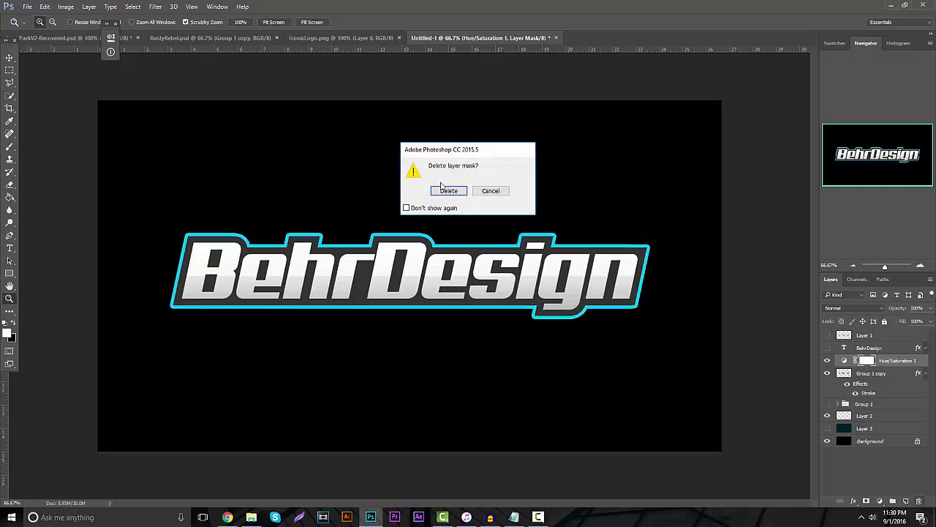
pyautogui.click(440, 195)
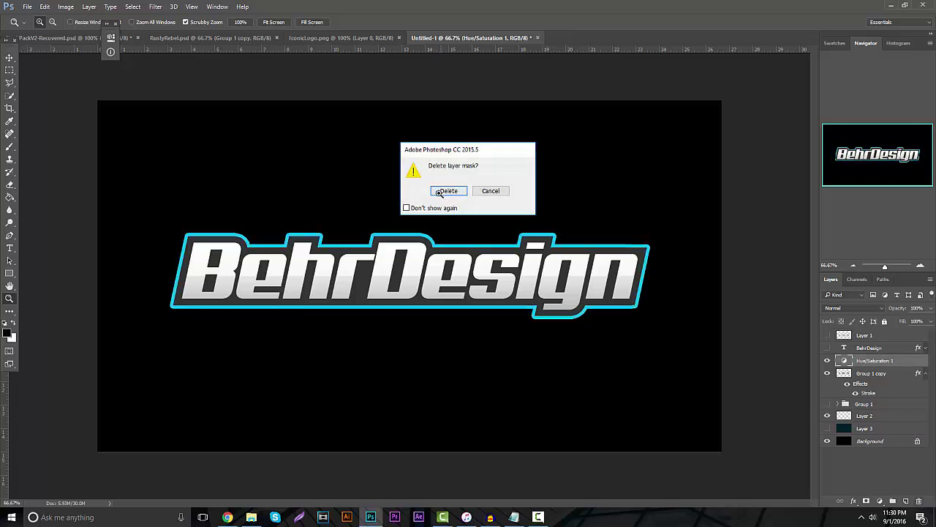
pyautogui.click(918, 501)
pyautogui.click(438, 194)
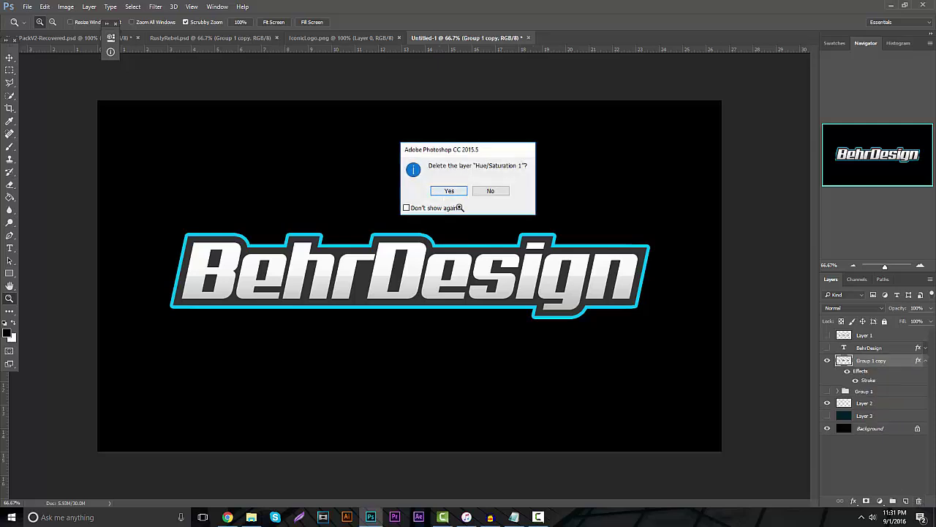
# Merge Group 1 copy with a new blank layer beneath it to flatten its Stroke effect
pyautogui.keyDown('ctrl'); pyautogui.click(907, 501); pyautogui.keyUp('ctrl')
pyautogui.click(866, 361)
pyautogui.hotkey('ctrl', 'e')
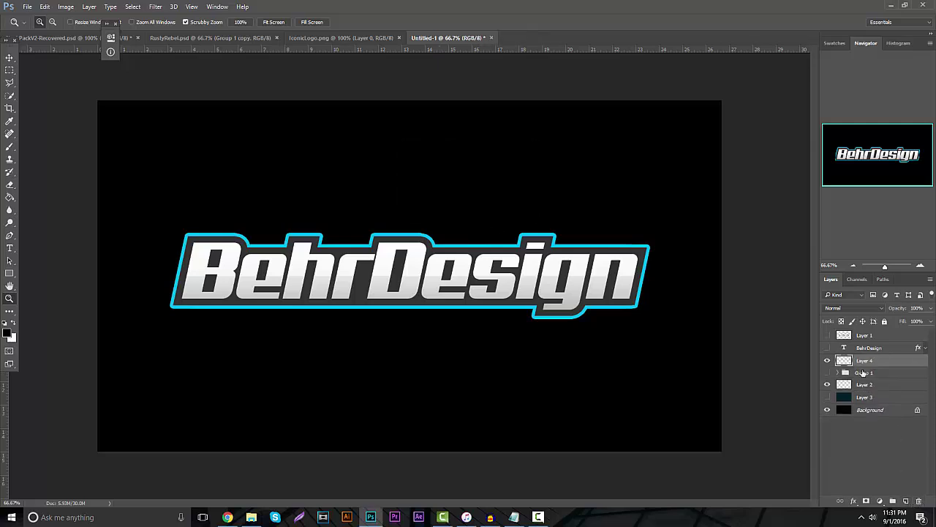
# Delete the hidden Layer 1 and BehrDesign text layer, and select Layer 2
pyautogui.click(867, 348)
pyautogui.keyDown('shift'); pyautogui.click(865, 335); pyautogui.keyUp('shift')
pyautogui.click(918, 501)
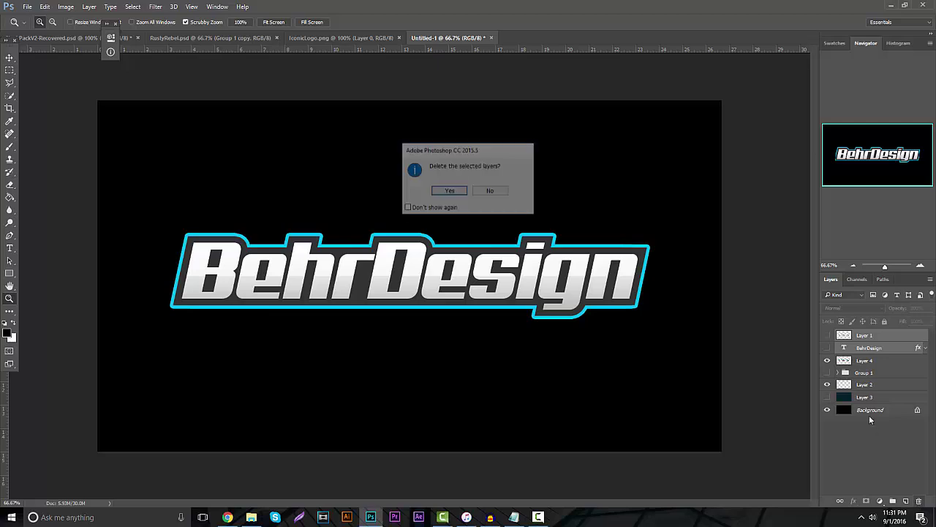
pyautogui.click(433, 192)
pyautogui.click(866, 359)
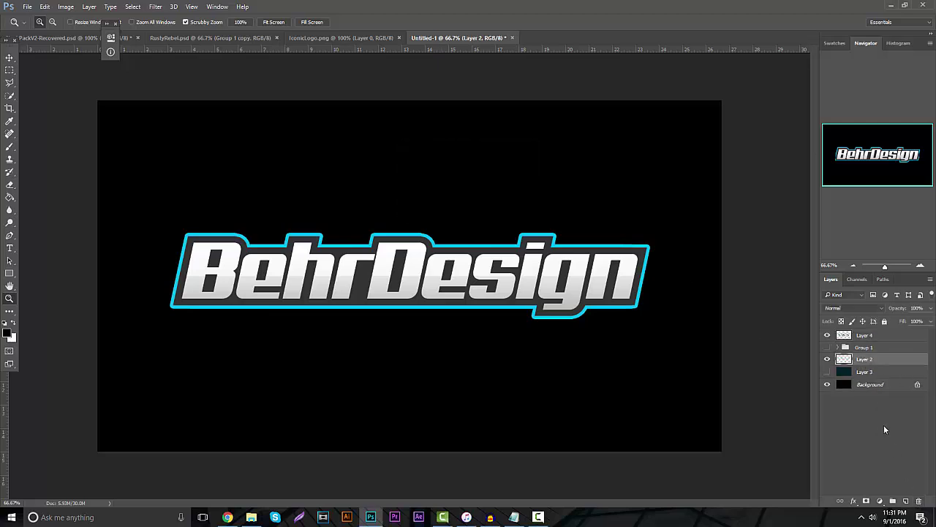
# Delete Layer 2 together with the hidden Layer 3
pyautogui.keyDown('shift'); pyautogui.click(877, 374); pyautogui.keyUp('shift')
pyautogui.click(919, 501)
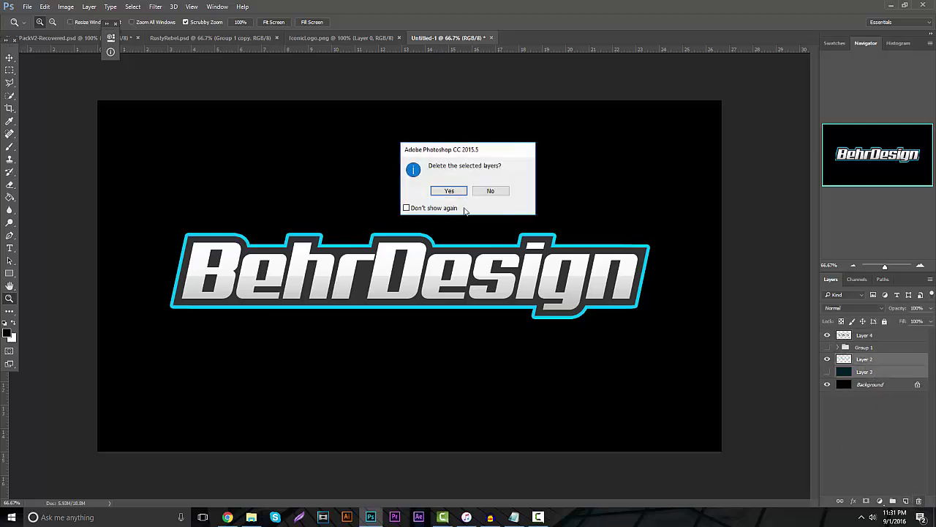
pyautogui.click(451, 191)
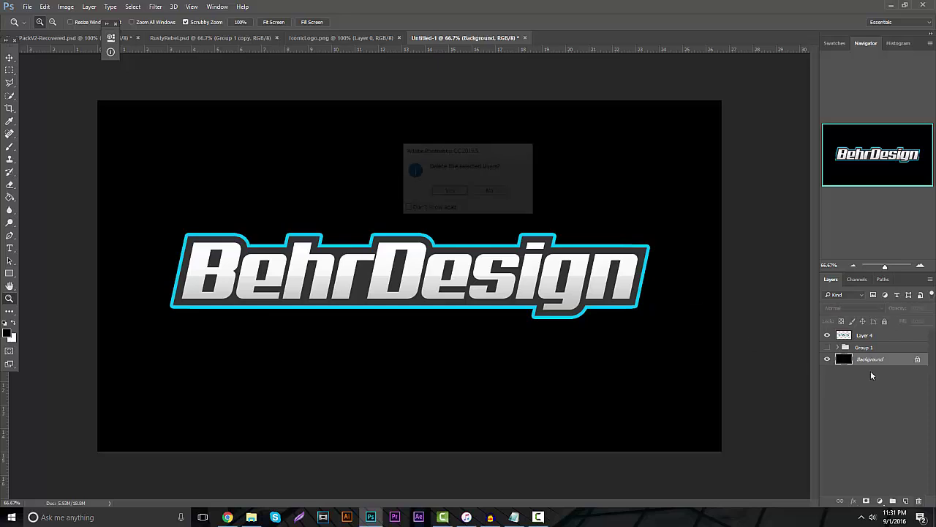
# Recolour the outline on Layer 4 to red by setting its hue to -180 with Hue/Saturation
pyautogui.click(885, 336)
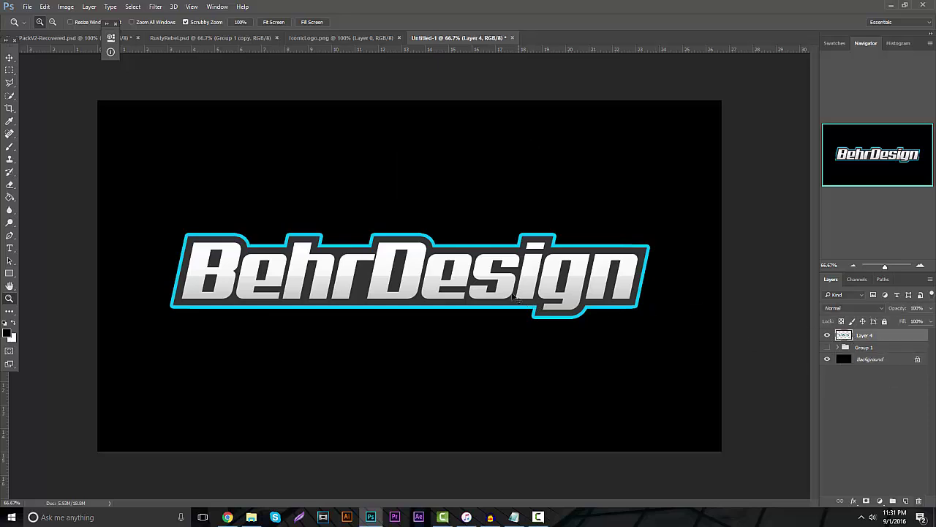
pyautogui.hotkey('ctrl', 'u')
pyautogui.moveTo(566, 203); pyautogui.dragTo(518, 204)
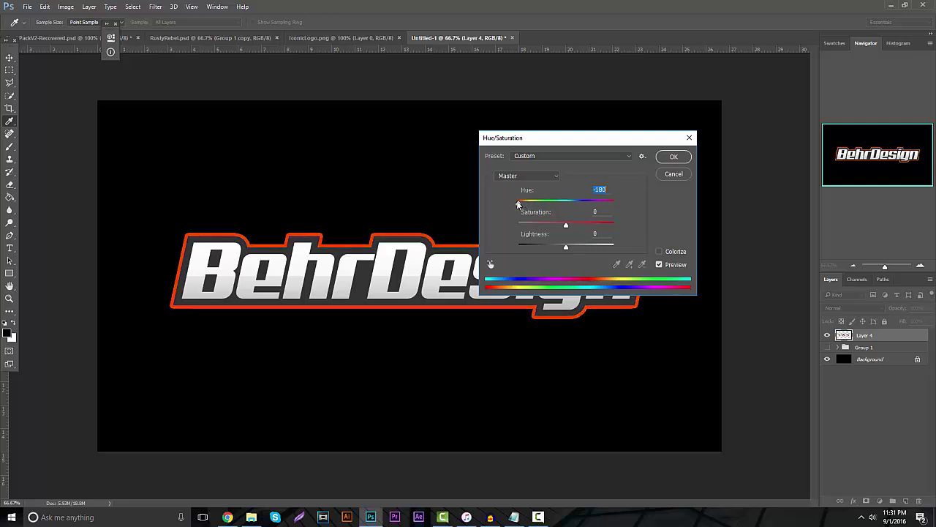
pyautogui.click(673, 157)
pyautogui.press('z')
# Duplicate Layer 4 and shift the copy's hue so that its outline turns yellow
pyautogui.hotkey('ctrl', 'j')
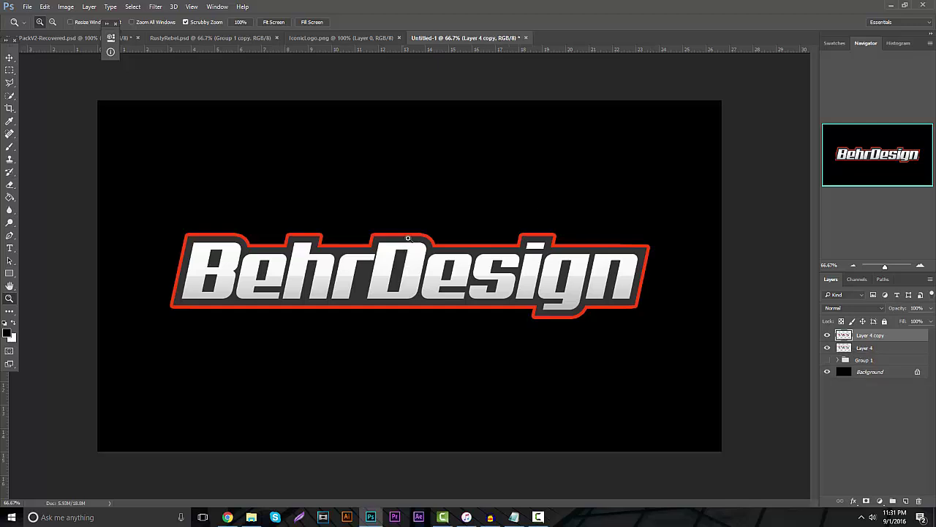
pyautogui.hotkey('ctrl', 'u')
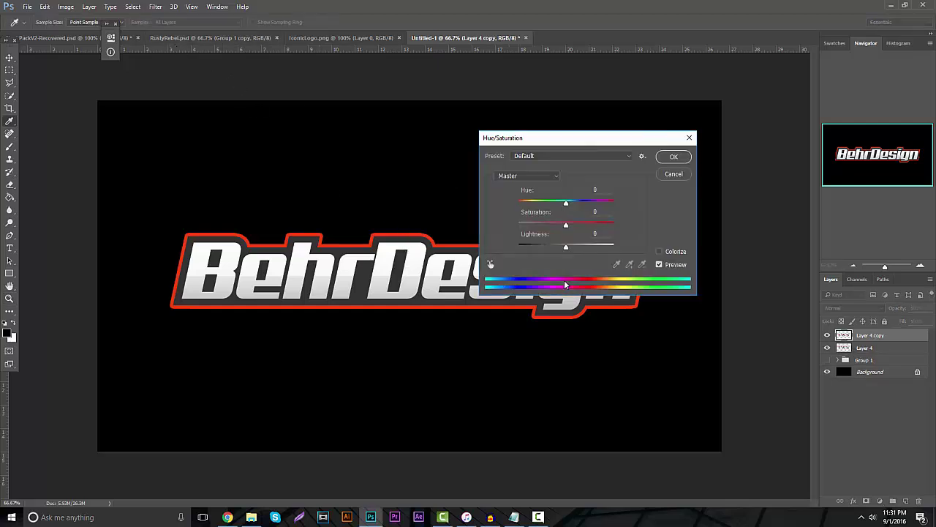
pyautogui.moveTo(565, 206); pyautogui.dragTo(589, 212)
pyautogui.click(674, 155)
pyautogui.press('z')
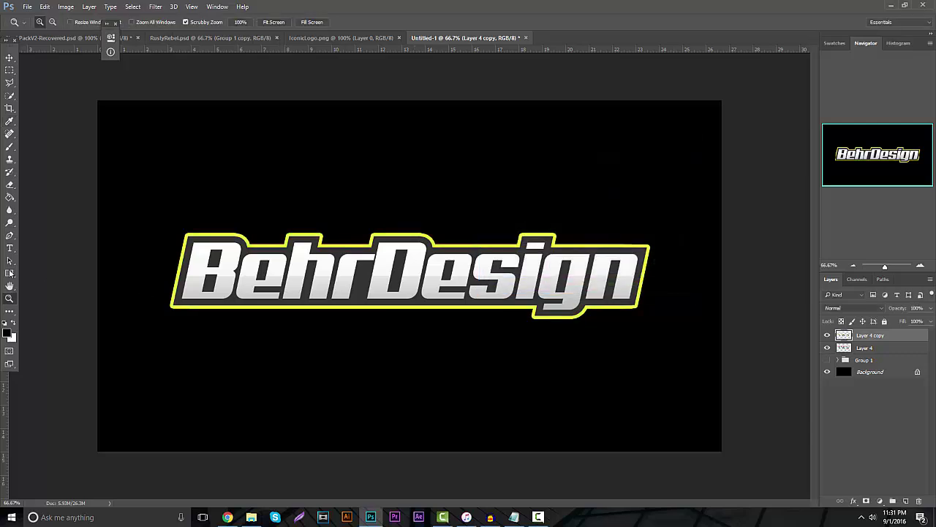
# Choose the Eraser with a soft brush of 511 px and 0% hardness
pyautogui.click(10, 185)
pyautogui.click(45, 22)
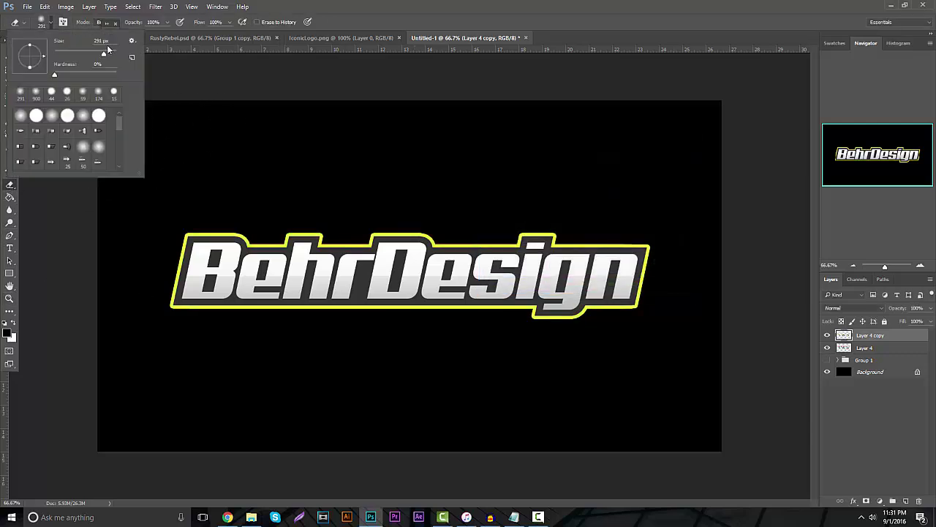
pyautogui.moveTo(109, 56); pyautogui.dragTo(110, 54)
# Try to erase the upper part of the yellow outline in long strokes, undoing each attempt
pyautogui.click(188, 178)
pyautogui.moveTo(188, 178)
pyautogui.mouseDown()
pyautogui.moveTo(250, 183)
pyautogui.moveTo(257, 196)
pyautogui.moveTo(584, 184)
pyautogui.moveTo(695, 201)
pyautogui.mouseUp()
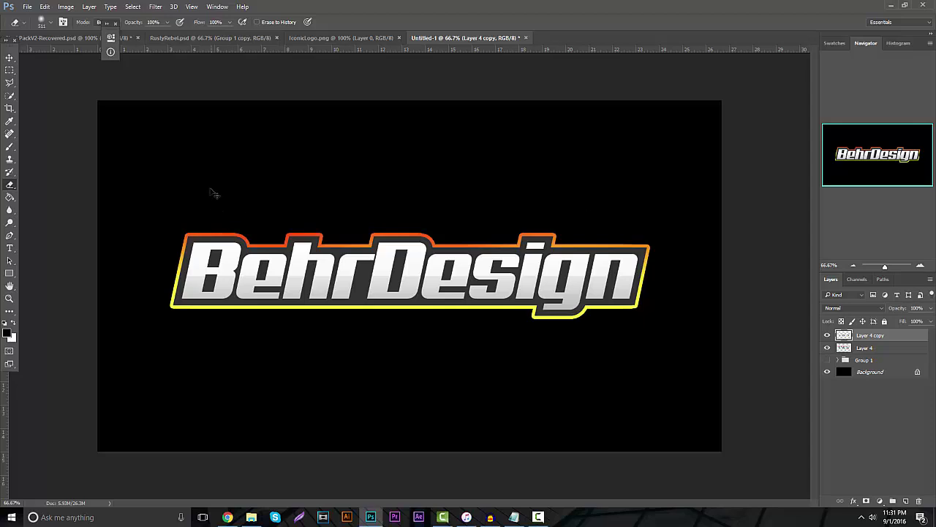
pyautogui.hotkey('ctrl', 'z')
pyautogui.moveTo(183, 251)
pyautogui.mouseDown()
pyautogui.moveTo(262, 257)
pyautogui.moveTo(389, 216)
pyautogui.moveTo(622, 187)
pyautogui.moveTo(472, 199)
pyautogui.moveTo(413, 218)
pyautogui.mouseUp()
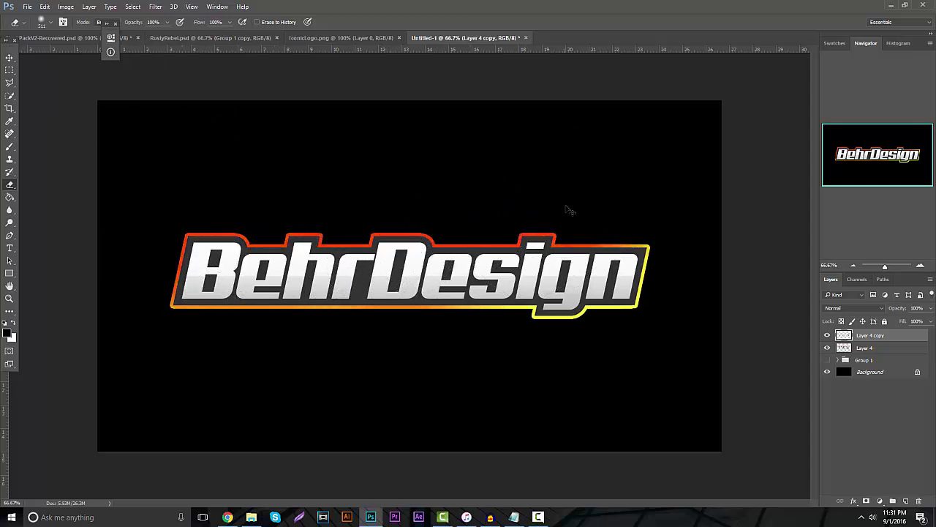
pyautogui.hotkey('ctrl', 'z')
# Erase spots around the yellow outline to blend in the red beneath, and merge Layer 4 copy with Layer 4
pyautogui.moveTo(66, 194); pyautogui.dragTo(75, 353)
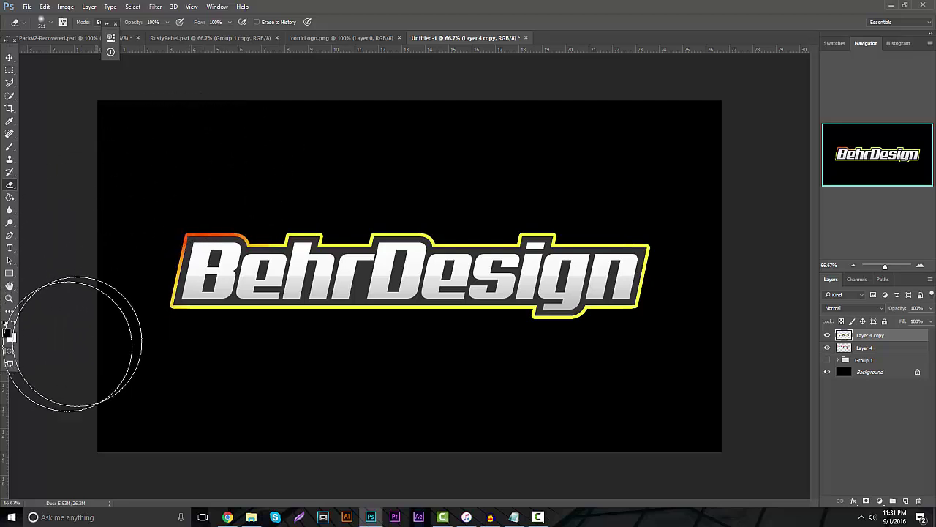
pyautogui.moveTo(267, 399)
pyautogui.mouseDown()
pyautogui.moveTo(272, 370)
pyautogui.moveTo(376, 339)
pyautogui.moveTo(372, 119)
pyautogui.moveTo(452, 169)
pyautogui.moveTo(652, 168)
pyautogui.moveTo(621, 408)
pyautogui.mouseUp()
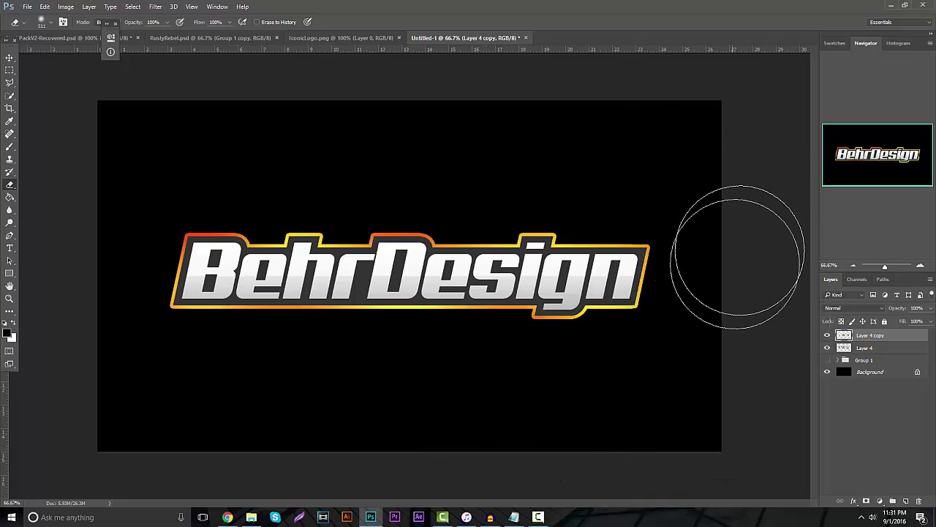
pyautogui.click(882, 352)
pyautogui.keyDown('shift'); pyautogui.click(883, 335); pyautogui.keyUp('shift')
pyautogui.hotkey('ctrl', 'e')
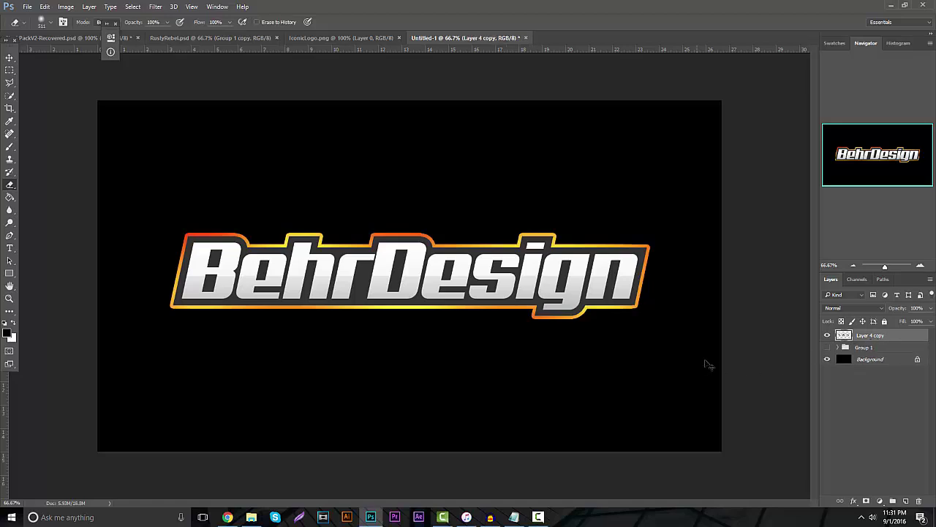
pyautogui.hotkey('ctrl', 'u')
pyautogui.moveTo(566, 203)
pyautogui.mouseDown()
pyautogui.moveTo(530, 211)
pyautogui.moveTo(567, 212)
pyautogui.mouseUp()
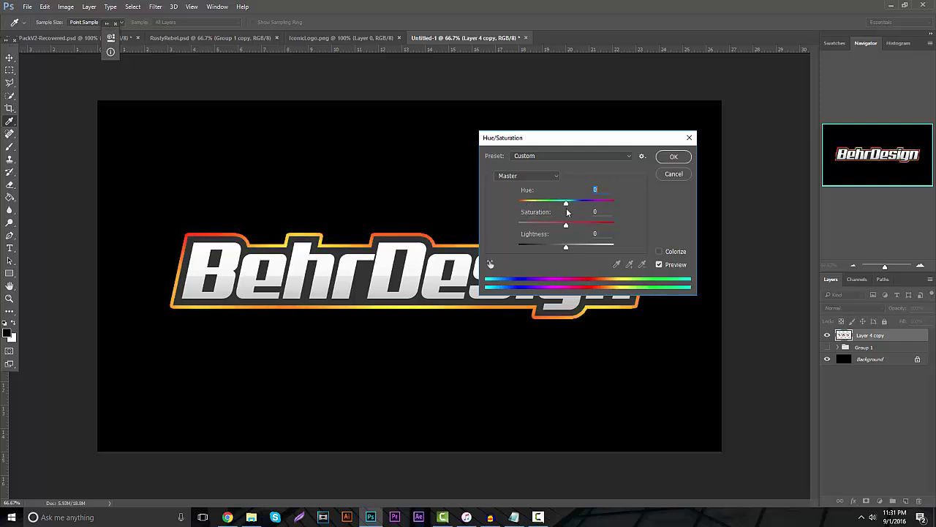
pyautogui.click(666, 179)
pyautogui.press('e')
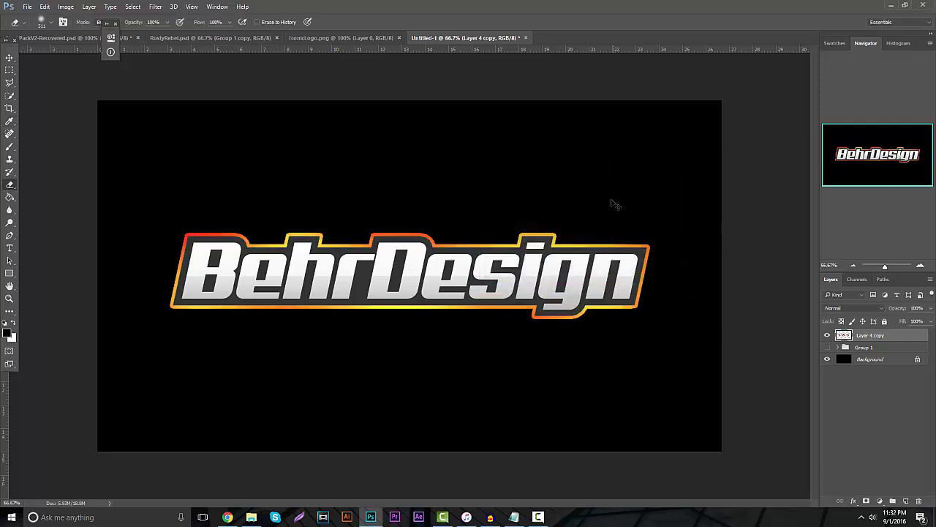
# Duplicate the merged logo layer and enlarge the lower copy until it extends past both sides of the canvas
pyautogui.hotkey('ctrl', 'j')
pyautogui.click(861, 352)
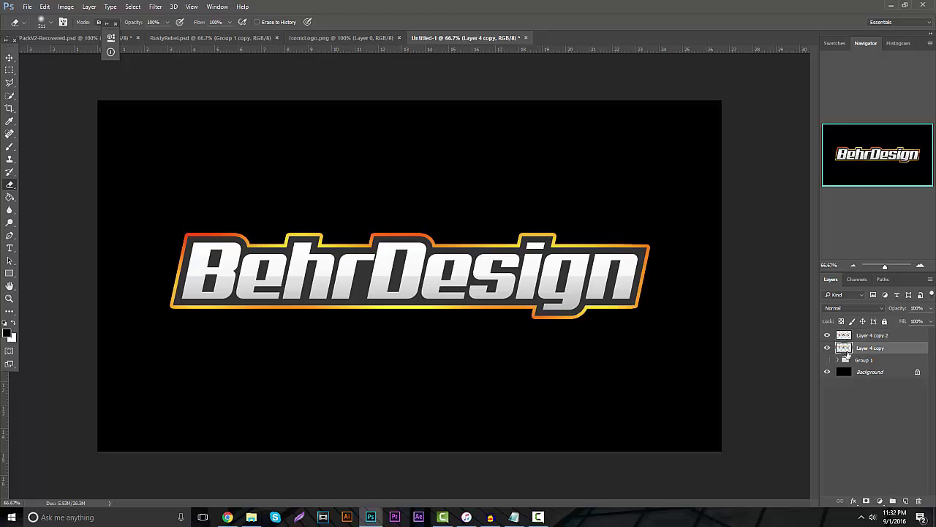
pyautogui.hotkey('ctrl', 't')
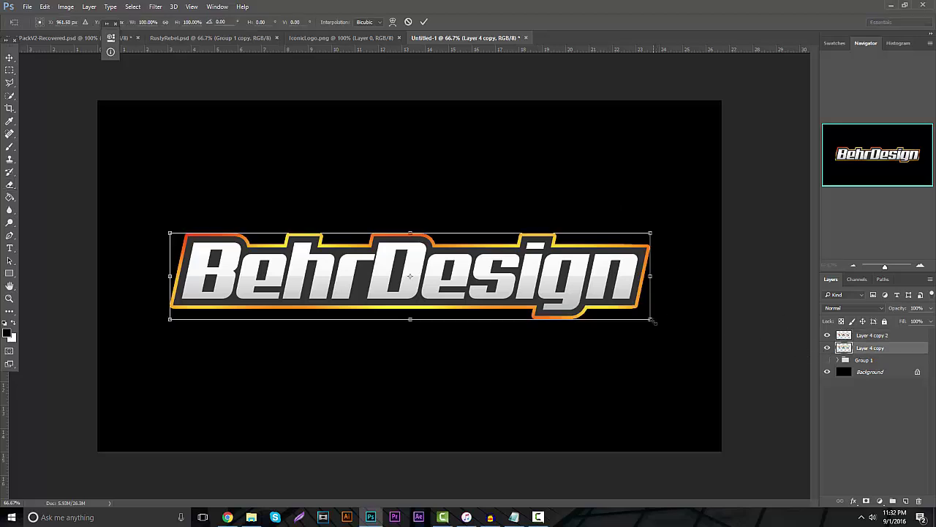
pyautogui.moveTo(652, 320); pyautogui.dragTo(656, 360)
pyautogui.press('Return')
pyautogui.press('e')
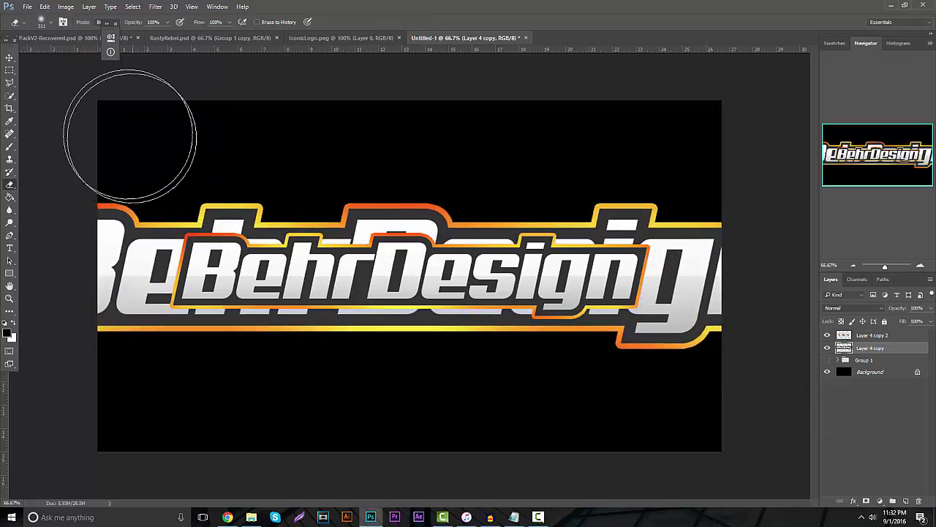
# Distort the enlarged logo copy into a trapezoid with a wider bottom edge
pyautogui.click(44, 7)
pyautogui.moveTo(110, 206)
pyautogui.click(205, 254)
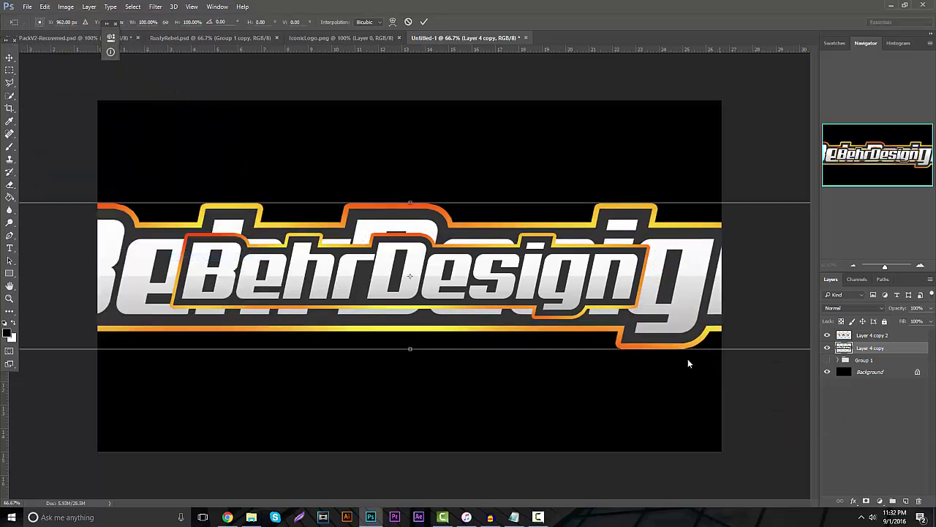
pyautogui.click(12, 300)
pyautogui.moveTo(395, 234); pyautogui.dragTo(334, 230)
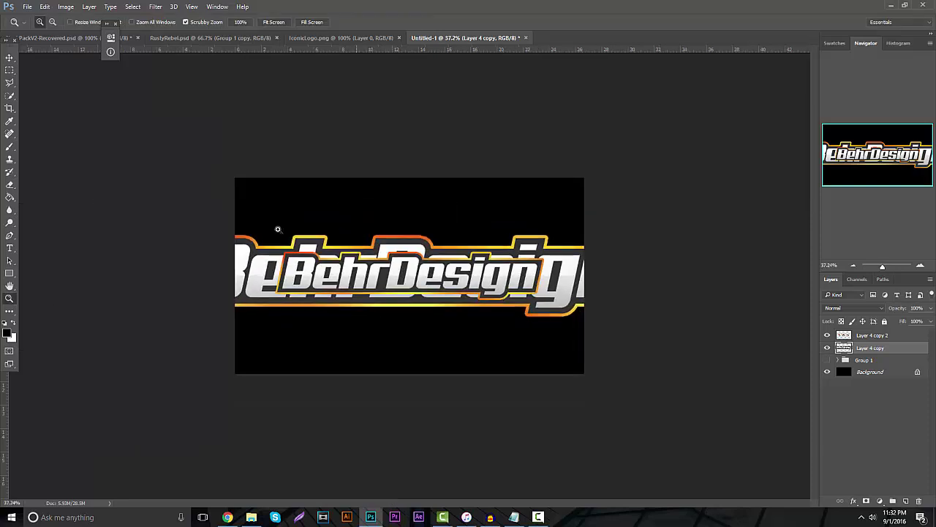
pyautogui.click(44, 6)
pyautogui.moveTo(146, 206)
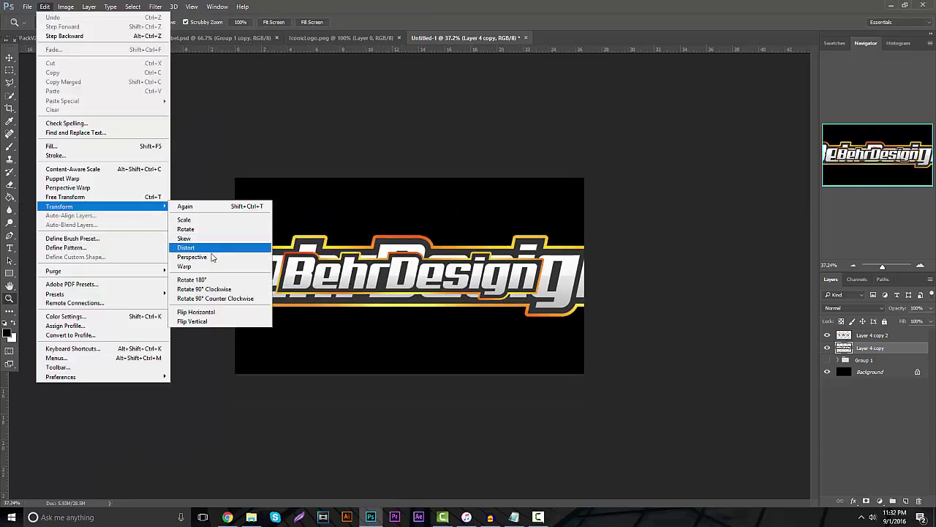
pyautogui.click(189, 242)
pyautogui.moveTo(642, 322); pyautogui.dragTo(665, 313)
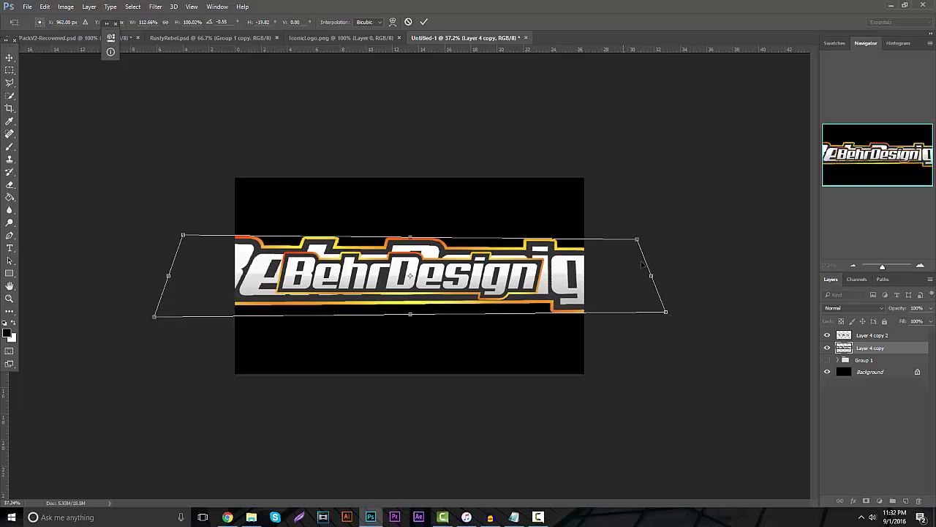
pyautogui.press('Return')
# Lower the enlarged logo copy's opacity to 23% and nudge it slightly downward behind the main logo
pyautogui.click(930, 308)
pyautogui.moveTo(928, 320); pyautogui.dragTo(895, 319)
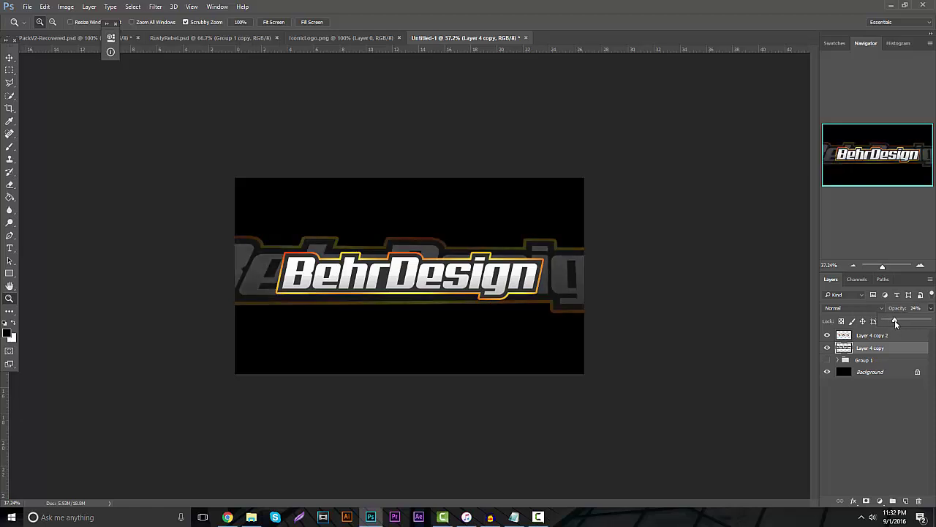
pyautogui.moveTo(425, 266); pyautogui.dragTo(447, 270)
pyautogui.click(8, 56)
pyautogui.moveTo(178, 117); pyautogui.dragTo(178, 126)
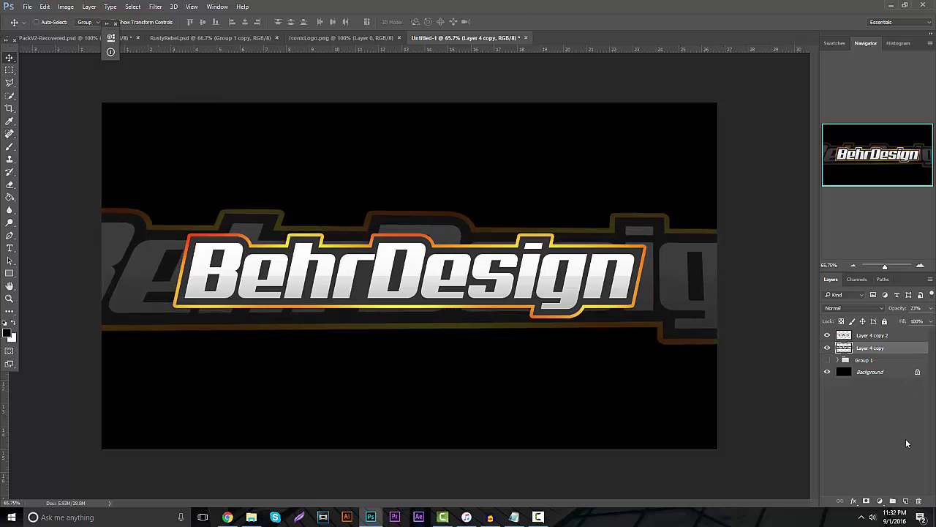
# Paint soft black shading behind the main logo on a new layer, using a 171 px brush
pyautogui.click(906, 501)
pyautogui.click(10, 146)
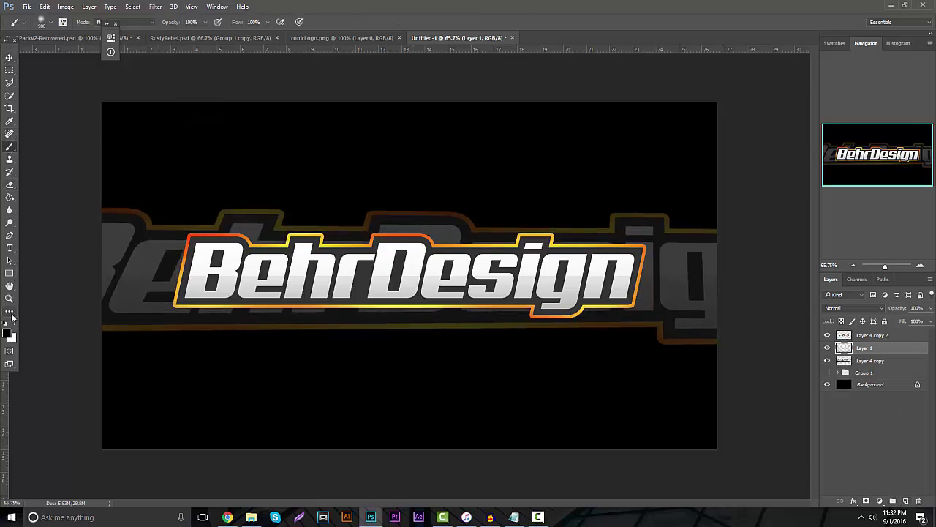
pyautogui.click(52, 22)
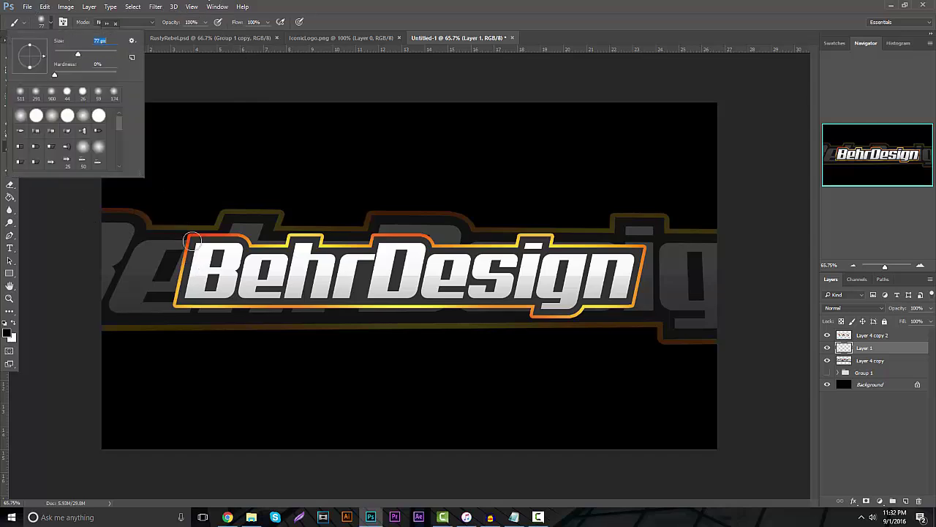
pyautogui.write('171')
pyautogui.press('Return')
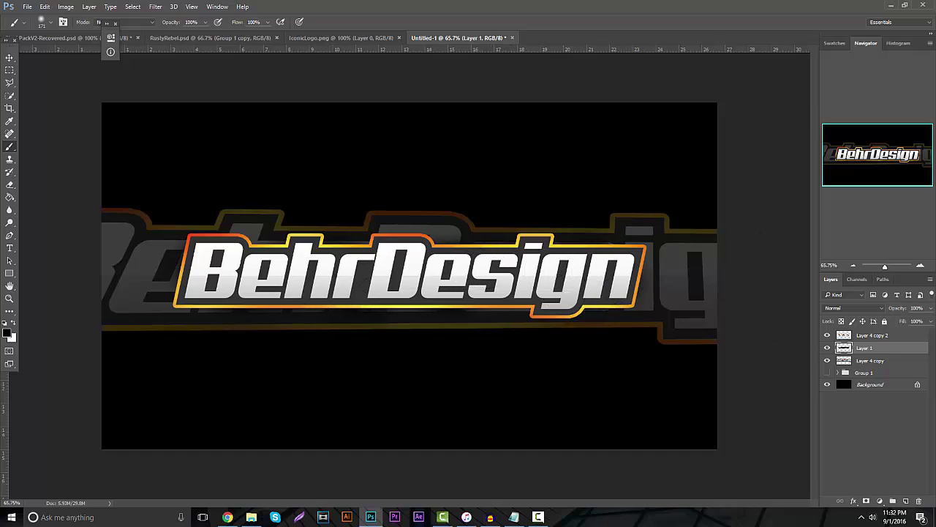
# Add another blank layer beneath the main logo and set up a soft white brush at 900 px
pyautogui.click(907, 501)
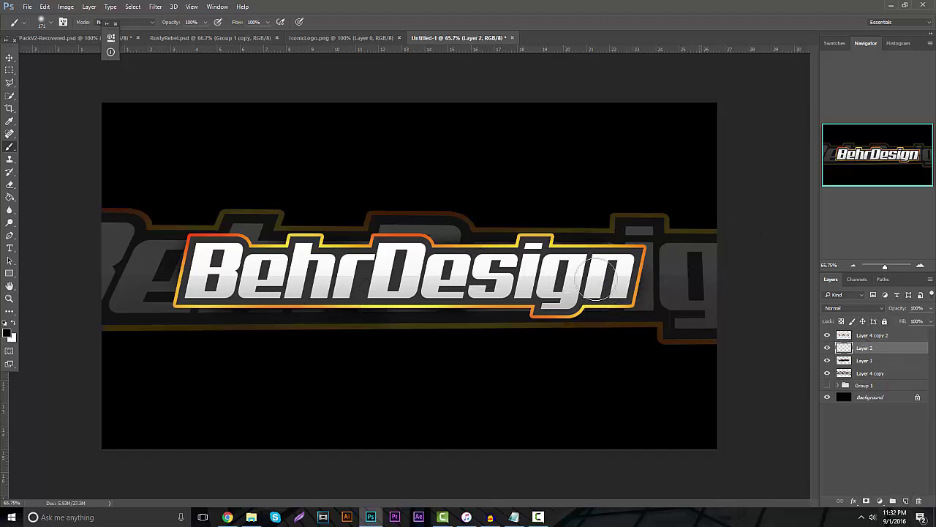
pyautogui.click(50, 22)
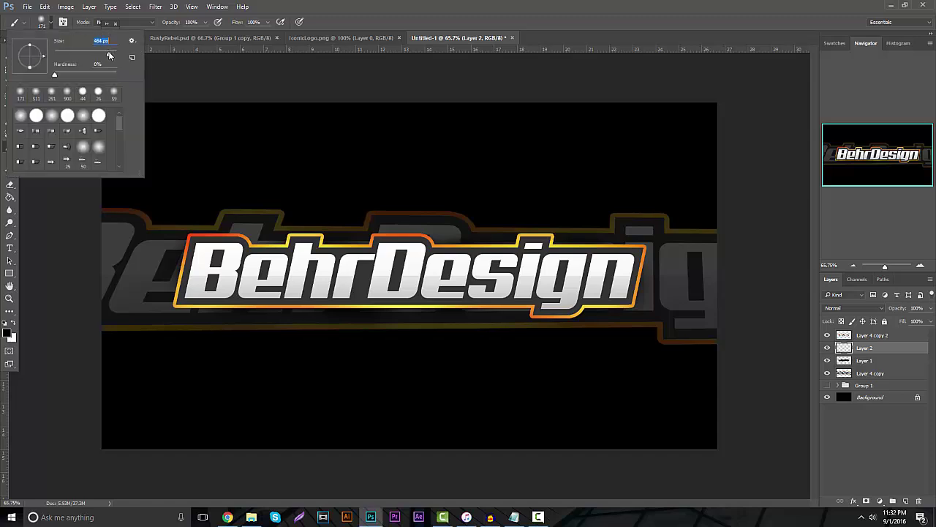
pyautogui.click(9, 311)
pyautogui.click(14, 322)
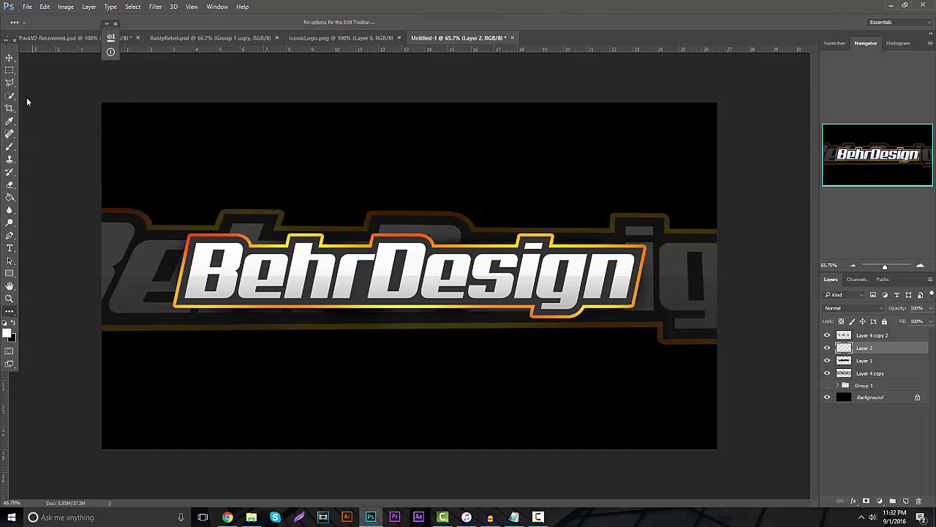
pyautogui.click(10, 147)
pyautogui.click(51, 22)
pyautogui.moveTo(109, 55); pyautogui.dragTo(112, 57)
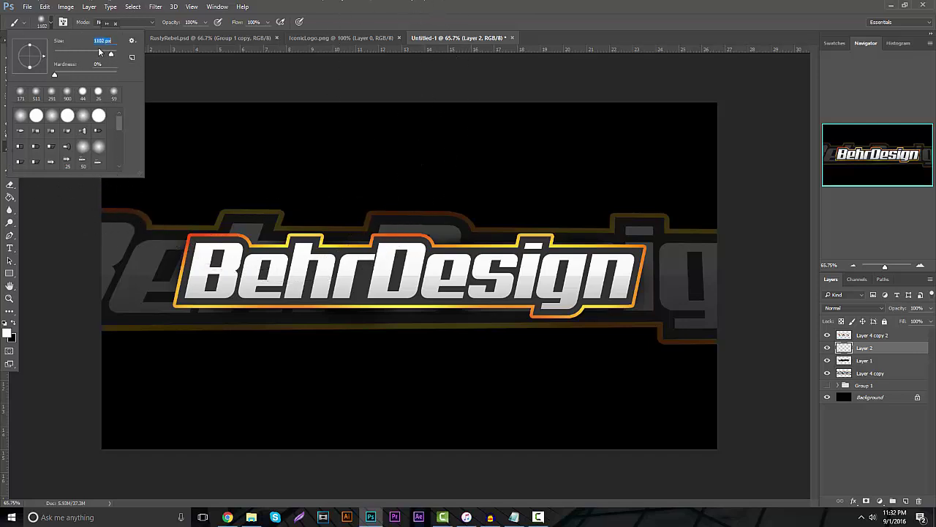
pyautogui.write('900')
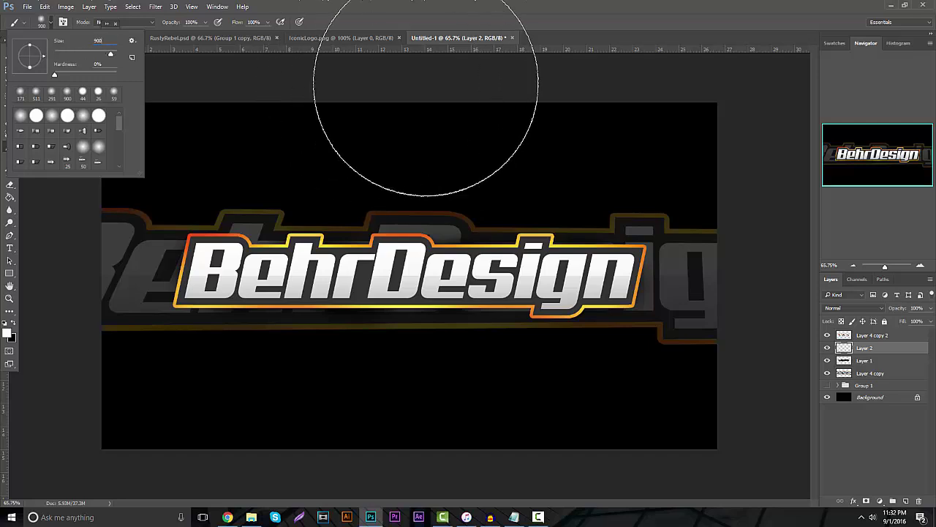
# Paint a soft white glow at the top centre of the canvas on the new layer
pyautogui.click(407, 98)
pyautogui.click(388, 117)
pyautogui.hotkey('ctrl', 'z')
pyautogui.hotkey('ctrl', 'z')
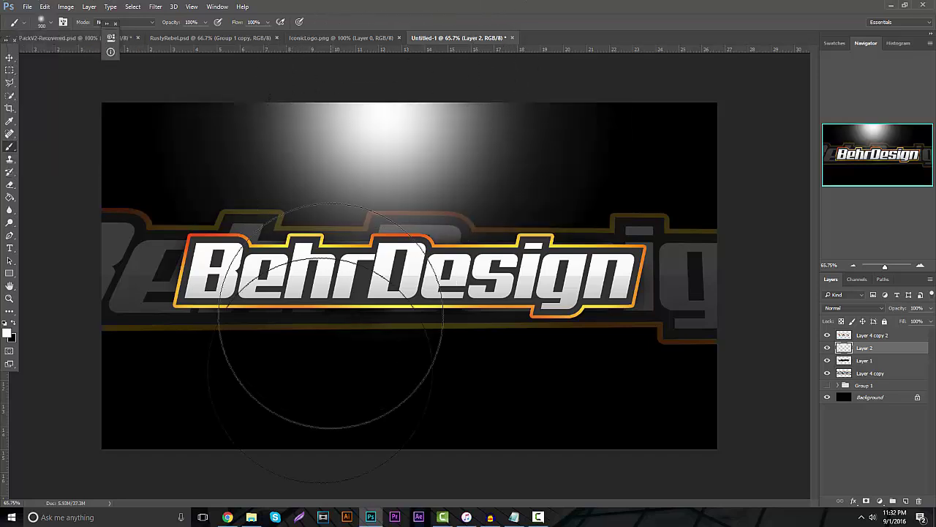
# Capture the strip around the BehrDesign logo with Lightshot and upload the image
pyautogui.click(325, 519)
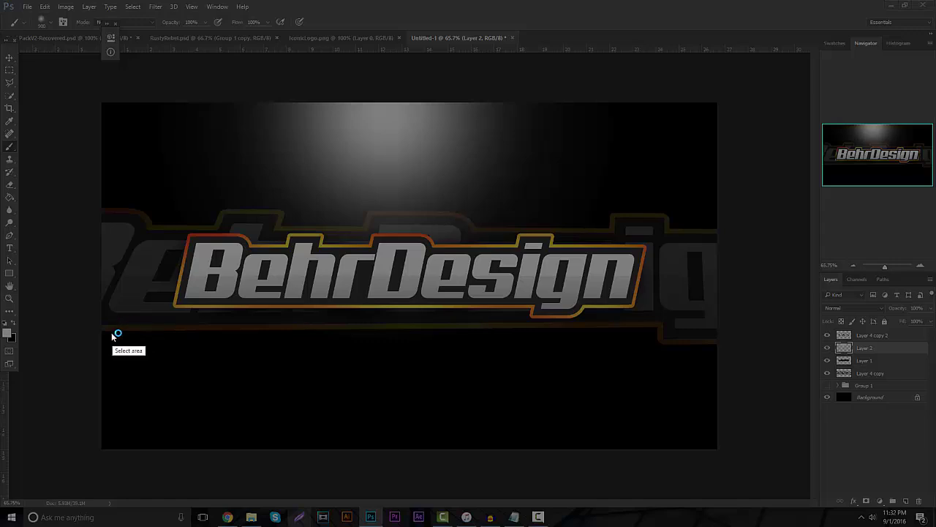
pyautogui.moveTo(117, 329); pyautogui.dragTo(263, 332)
pyautogui.moveTo(436, 317); pyautogui.dragTo(706, 217)
pyautogui.click(613, 339)
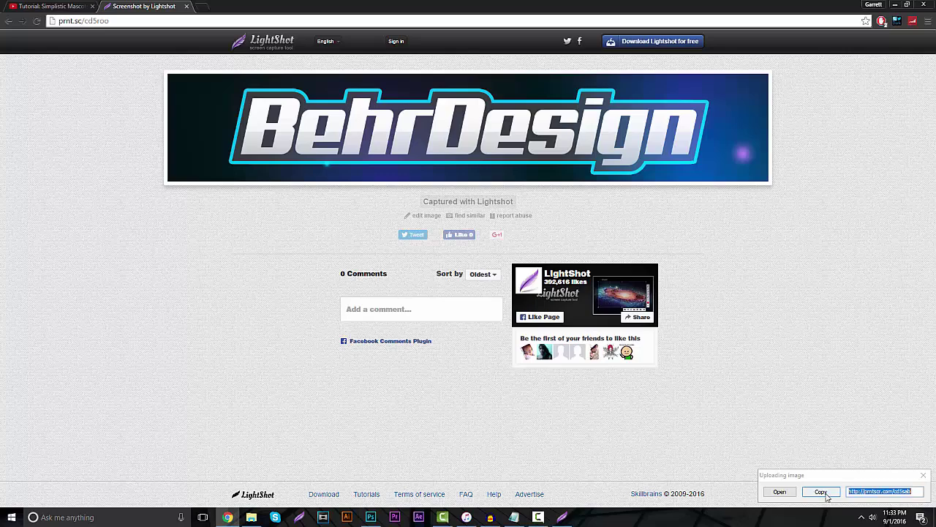
pyautogui.click(203, 6)
pyautogui.write('http://prntscr.com/cd5sab')
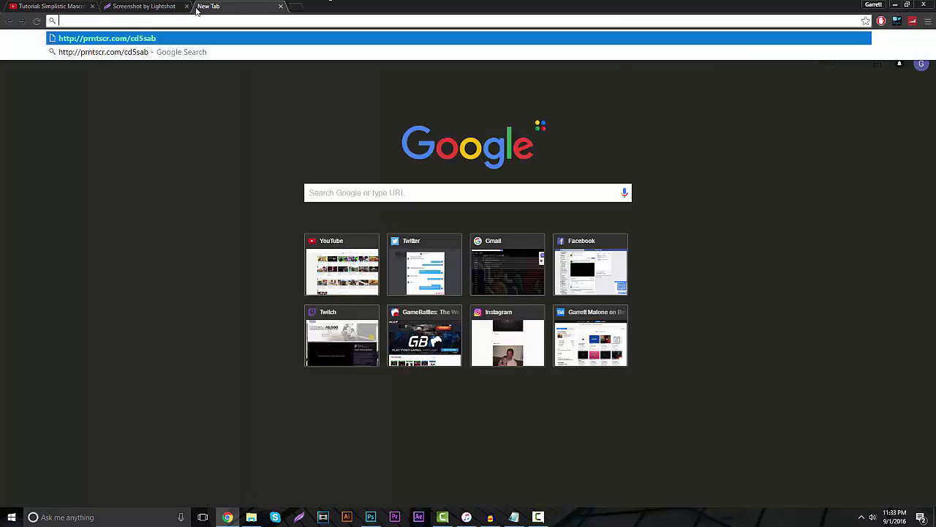
pyautogui.press('Return')
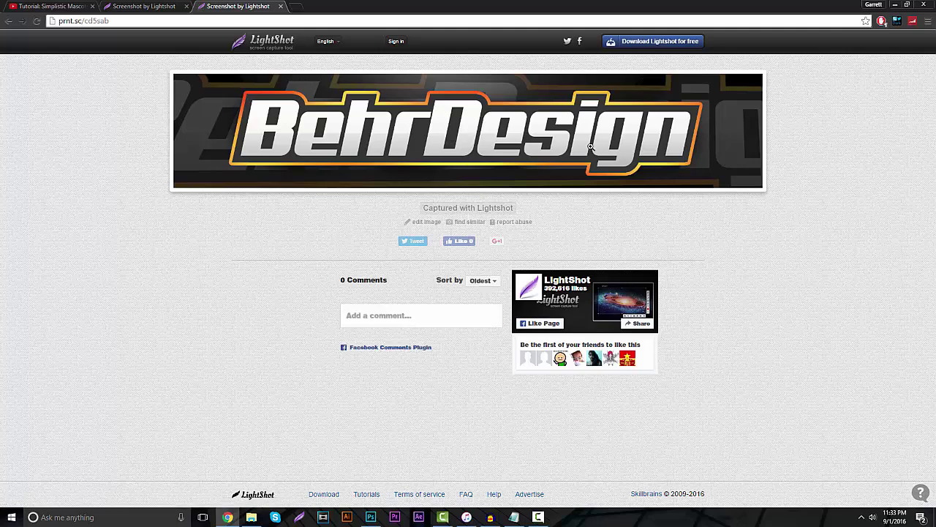
# Switch back to Photoshop and hide Layer 2 with the white glow
pyautogui.click(382, 520)
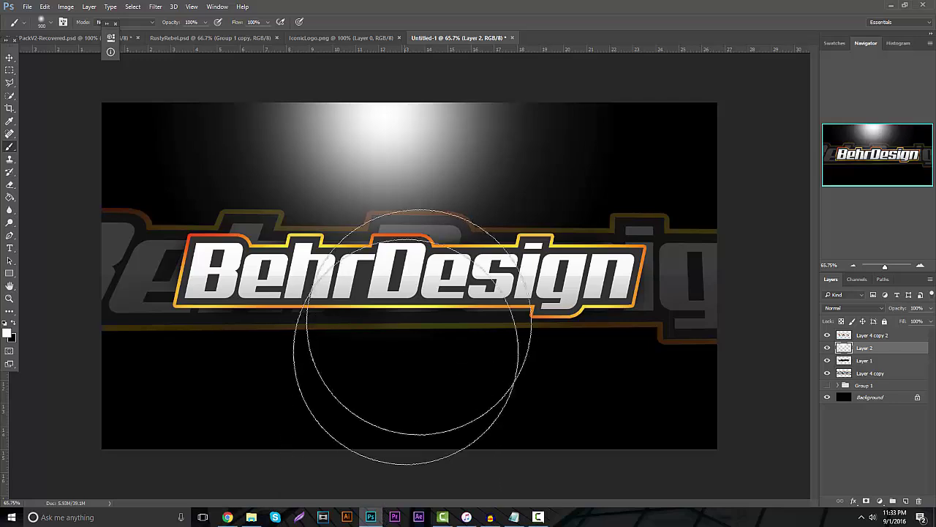
pyautogui.click(828, 347)
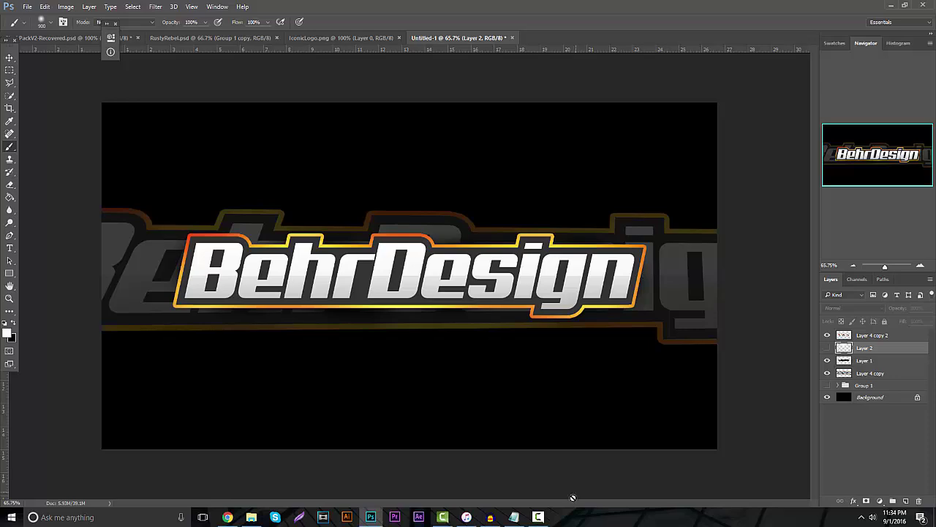
pyautogui.moveTo(540, 516)
pyautogui.click(544, 462)
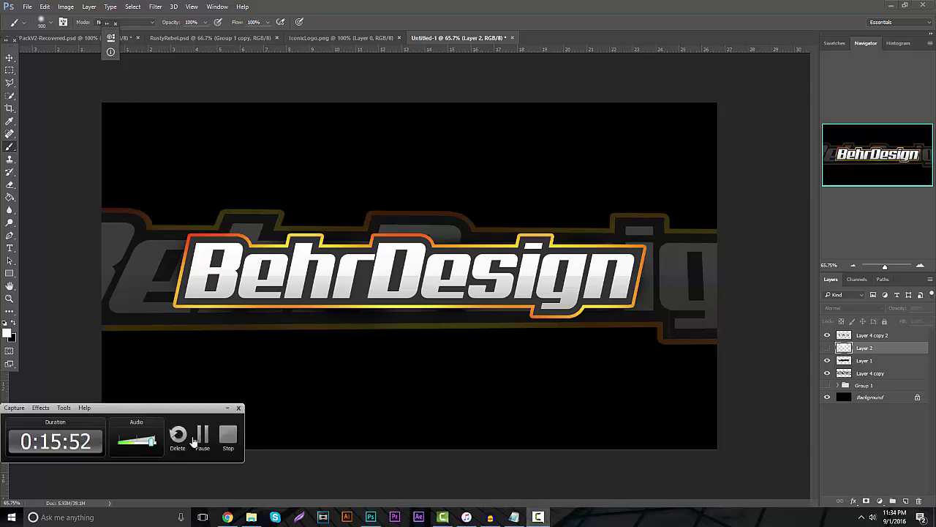